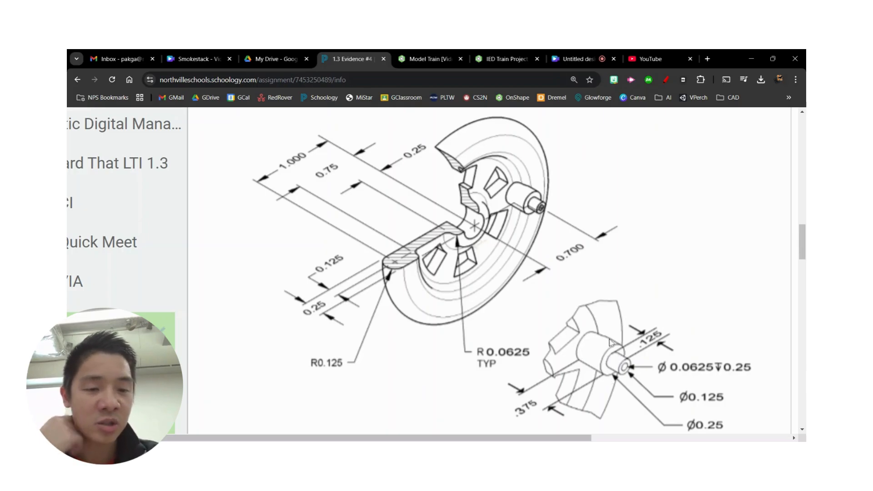
# - Switch to the Model Train document in Onshape and measure the distance from the front axle hole's centre to the body's bottom face
pyautogui.click(424, 60)
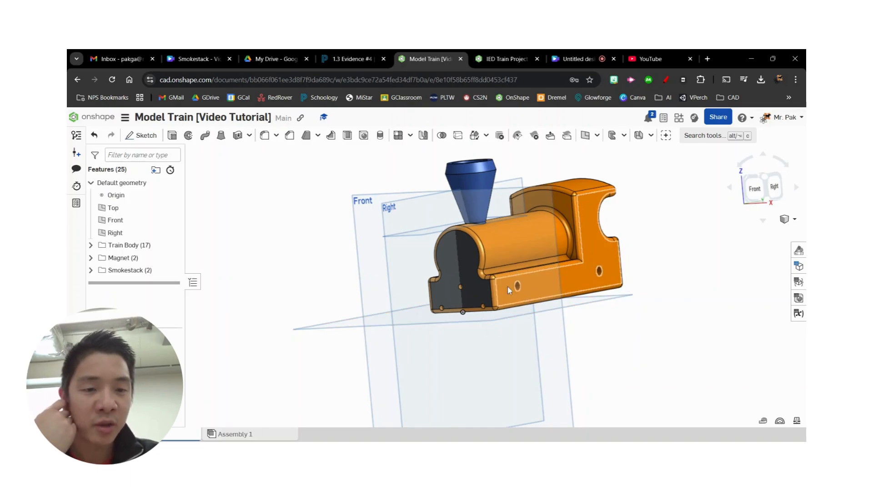
pyautogui.scroll(5, 525, 295)
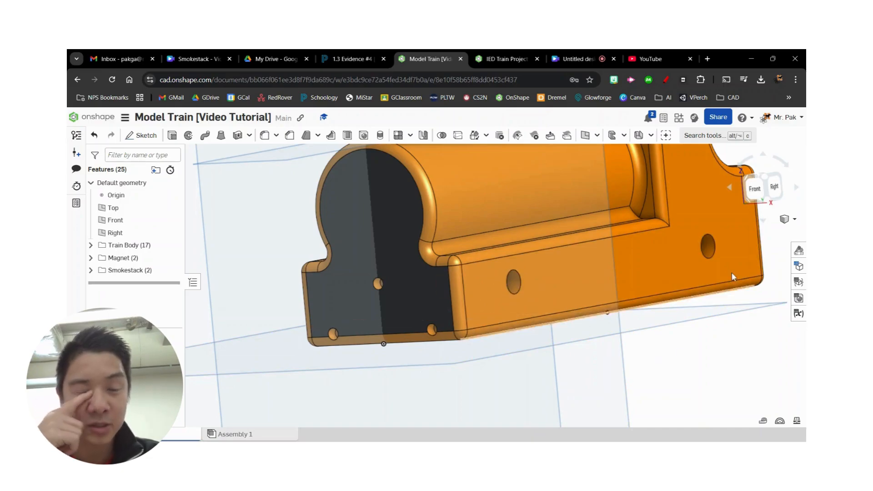
pyautogui.click(774, 186)
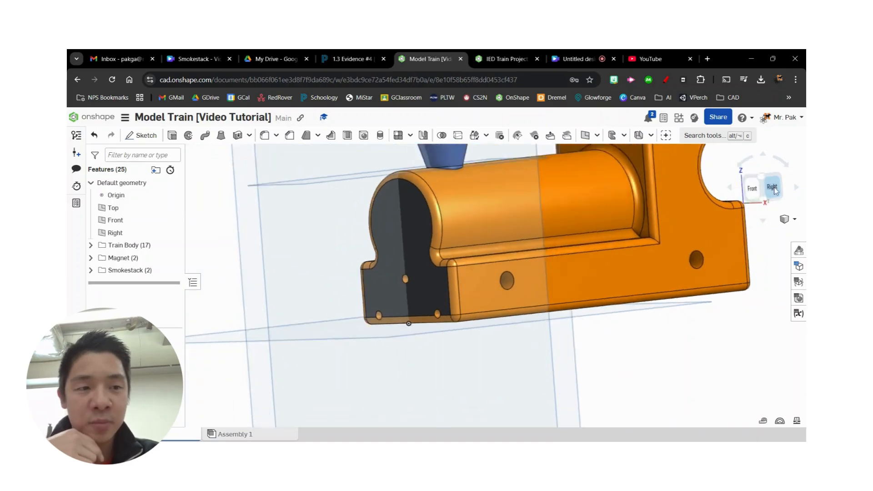
pyautogui.scroll(5, 521, 314)
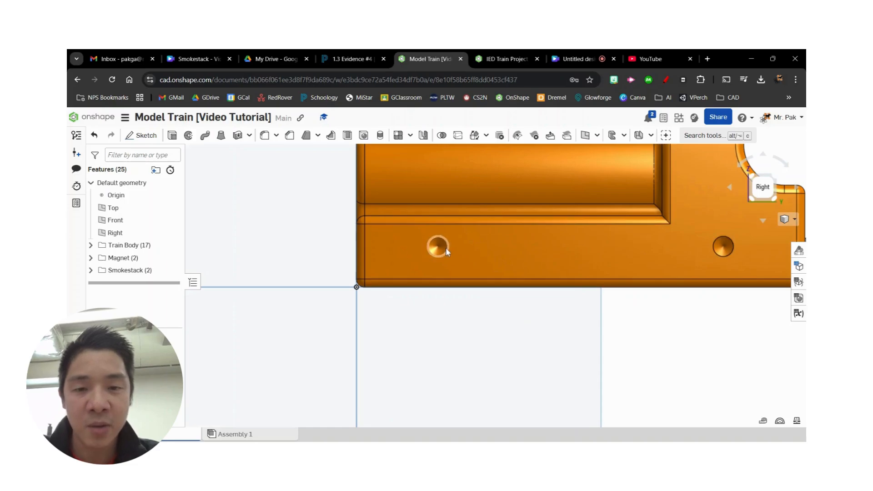
pyautogui.click(439, 246)
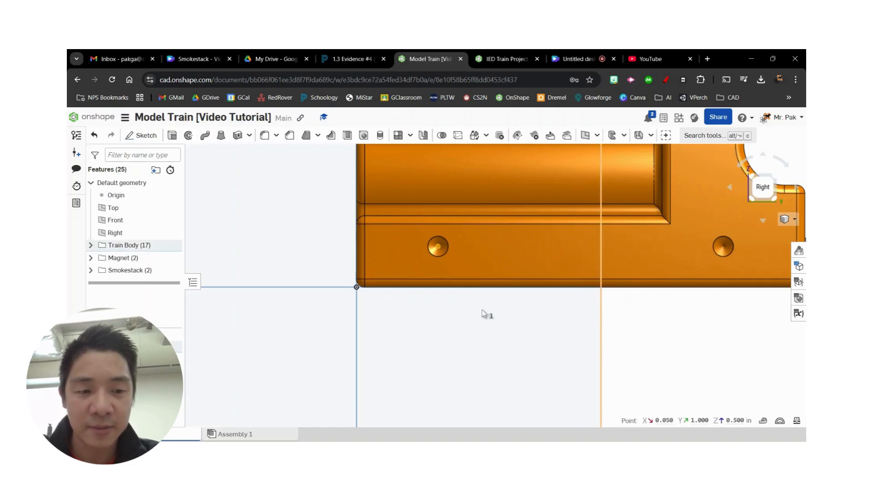
pyautogui.moveTo(485, 314); pyautogui.dragTo(523, 305, button='right')
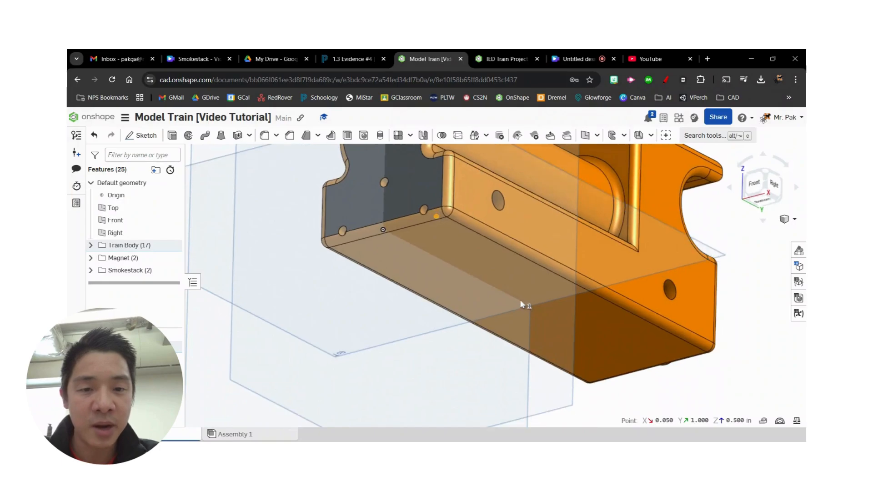
pyautogui.click(481, 266)
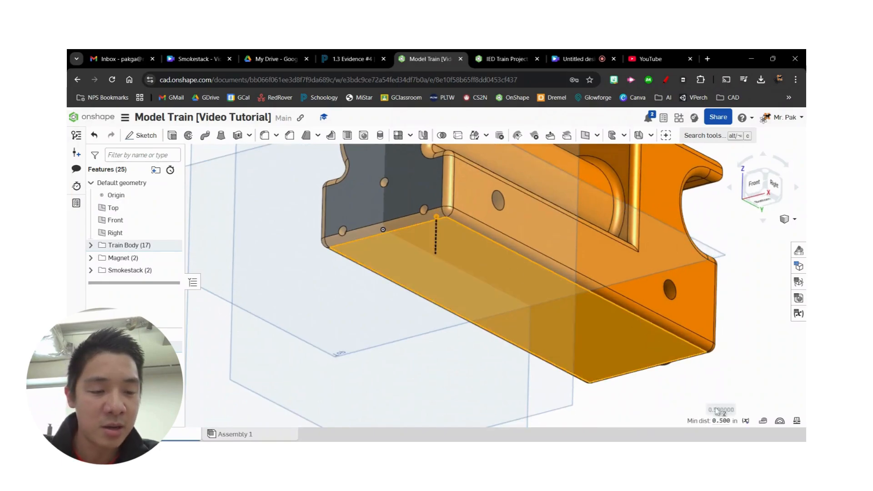
pyautogui.moveTo(722, 421)
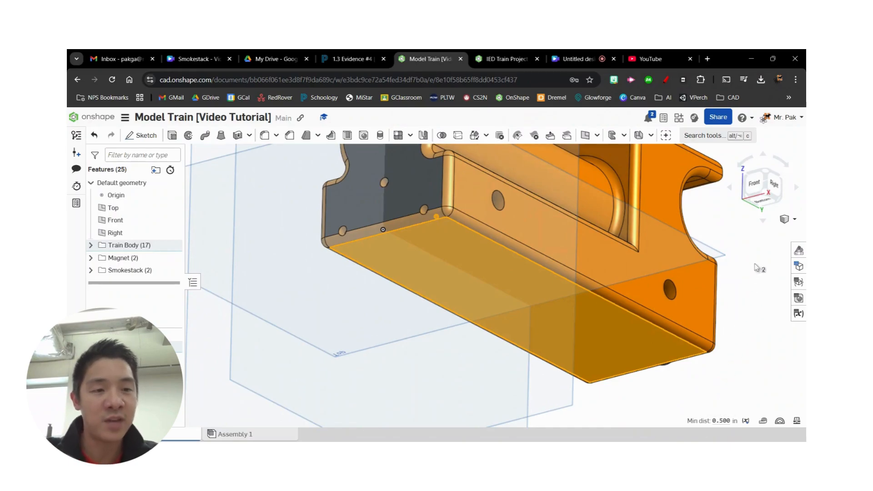
pyautogui.click(753, 307)
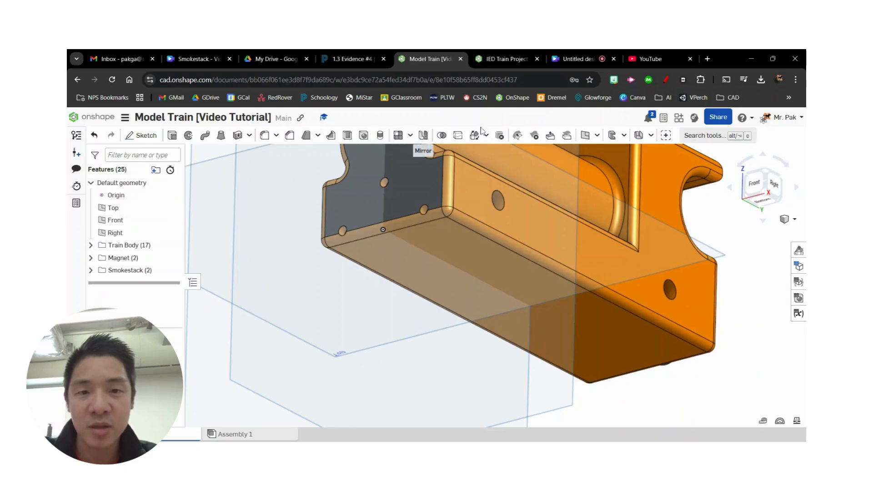
# - Create a plane offset 0.5 in upward from the train body's bottom face, into the body
pyautogui.click(585, 135)
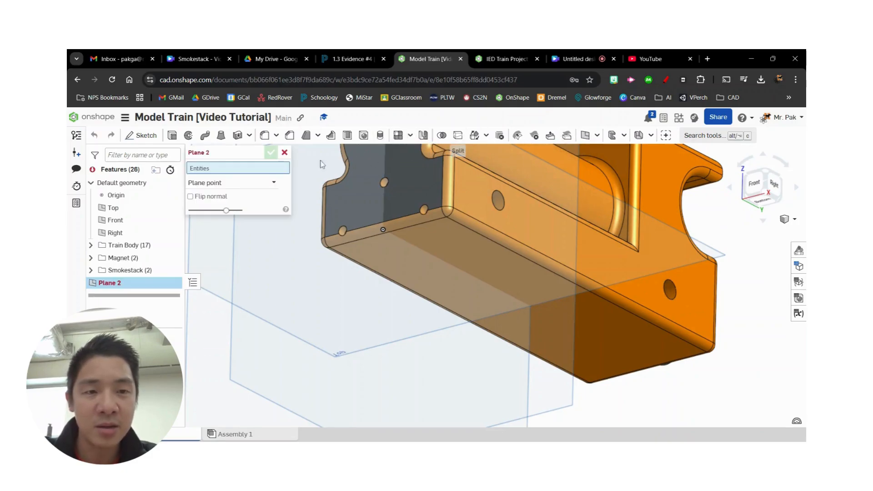
pyautogui.click(233, 184)
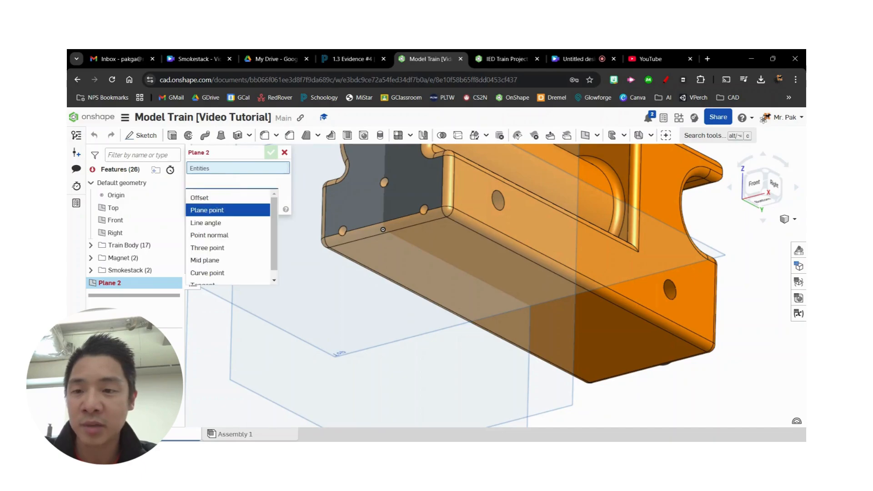
pyautogui.click(210, 200)
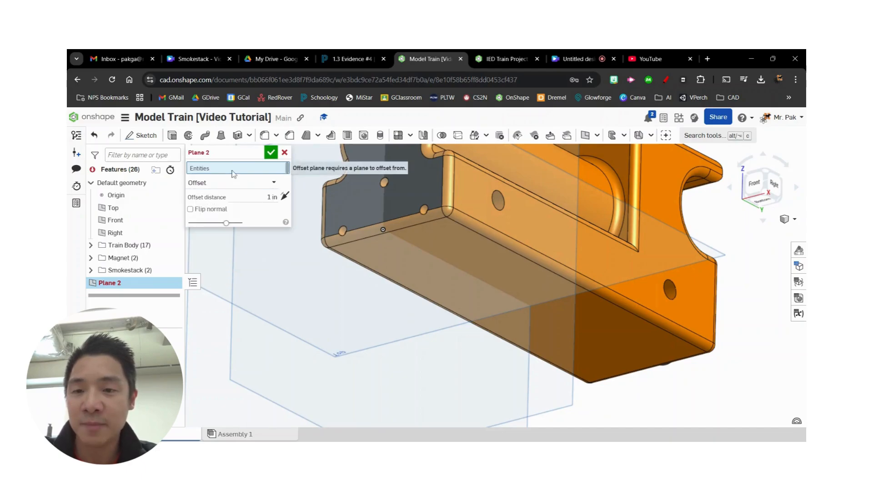
pyautogui.click(456, 239)
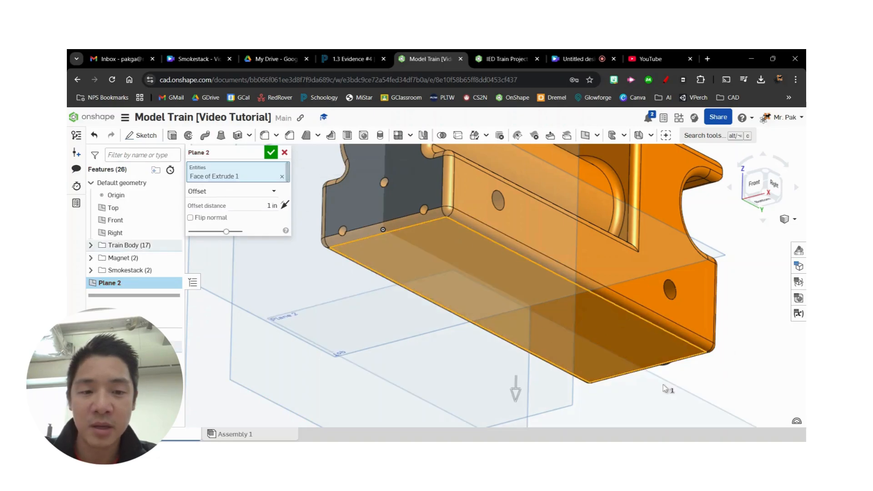
pyautogui.click(518, 392)
pyautogui.moveTo(751, 283); pyautogui.dragTo(749, 298, button='right')
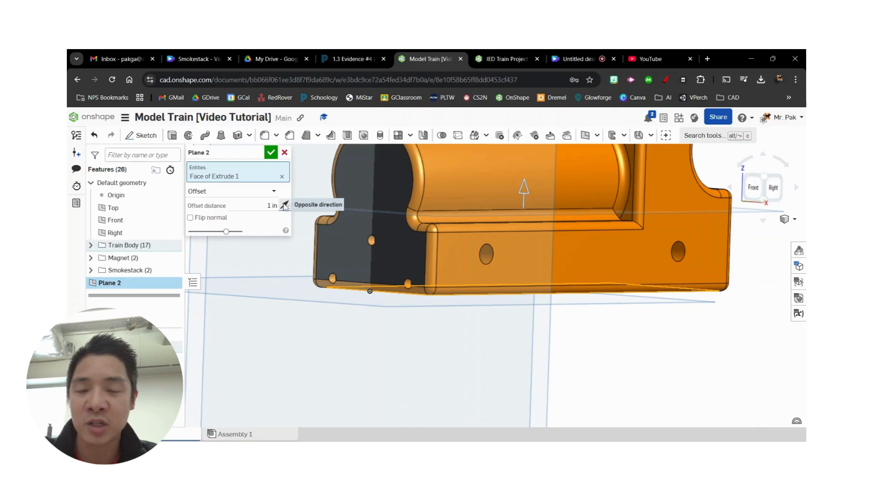
pyautogui.click(272, 205)
pyautogui.write('5')
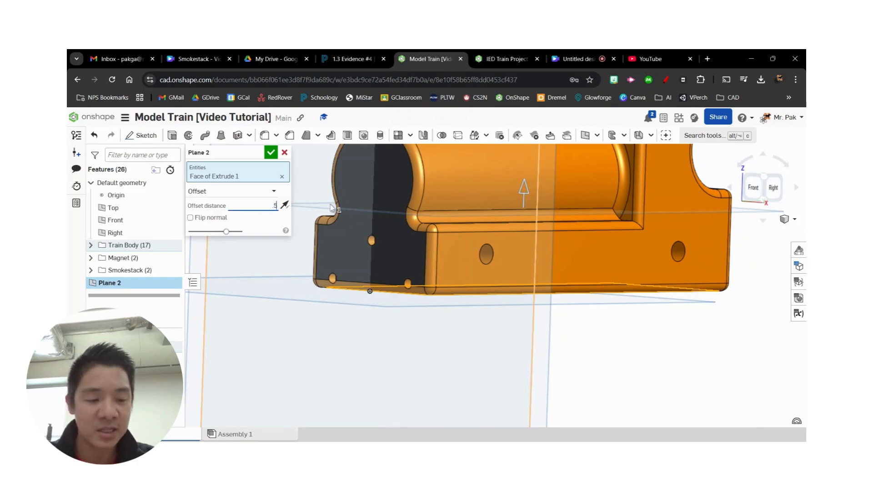
pyautogui.press('Return')
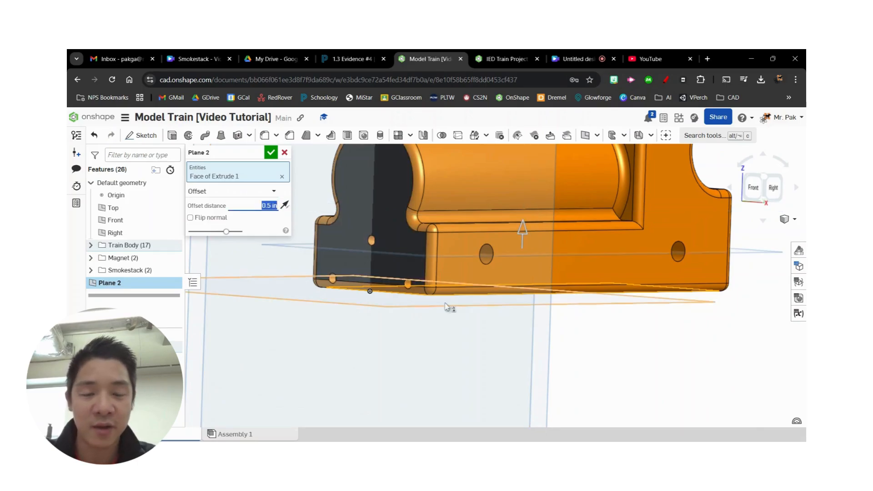
pyautogui.click(271, 153)
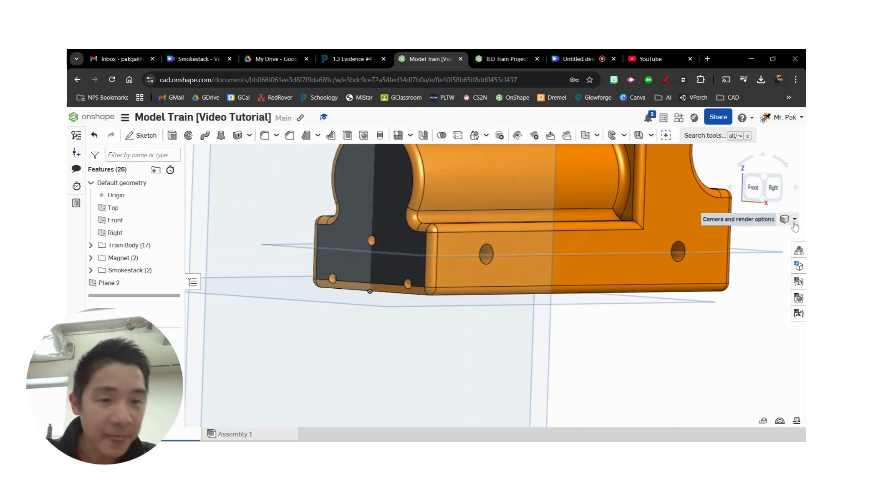
# - Start a sketch on the new offset plane, viewed from the top, and check the wheel drawing in the Schoology assignment
pyautogui.moveTo(750, 328); pyautogui.dragTo(746, 344, button='right')
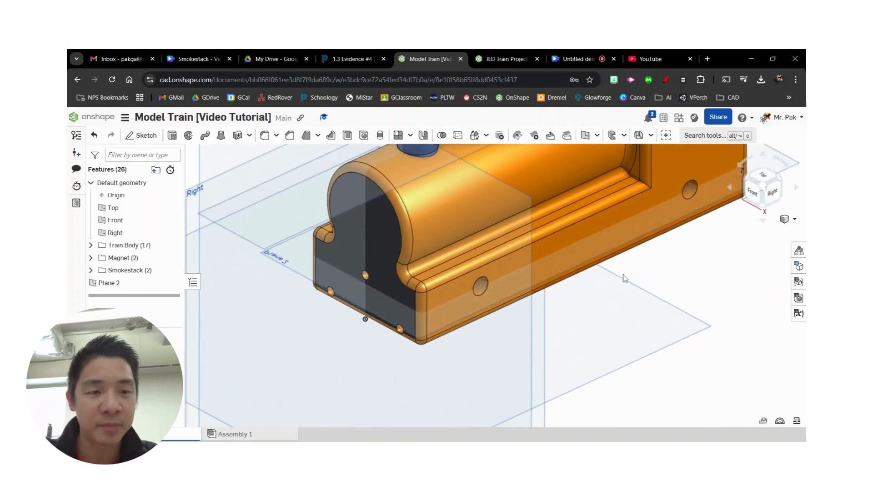
pyautogui.click(138, 136)
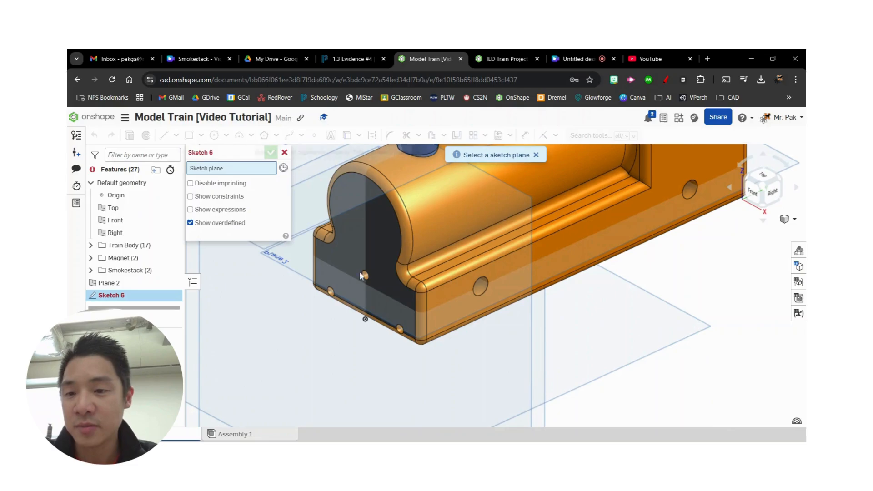
pyautogui.click(419, 338)
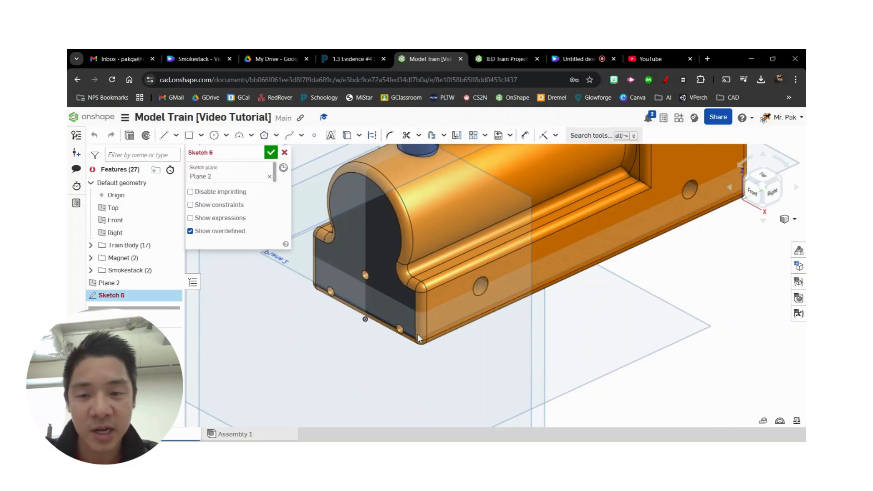
pyautogui.click(768, 181)
pyautogui.scroll(4, 542, 315)
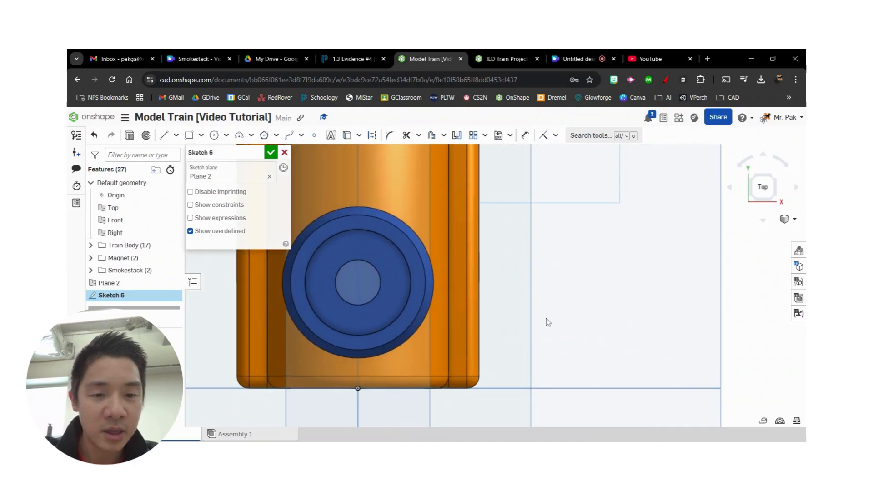
pyautogui.rightClick(598, 320)
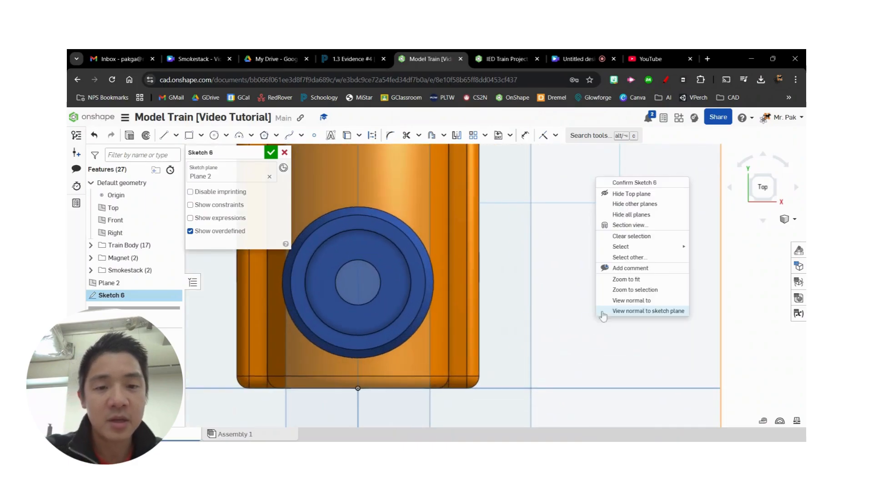
pyautogui.scroll(1, 526, 318)
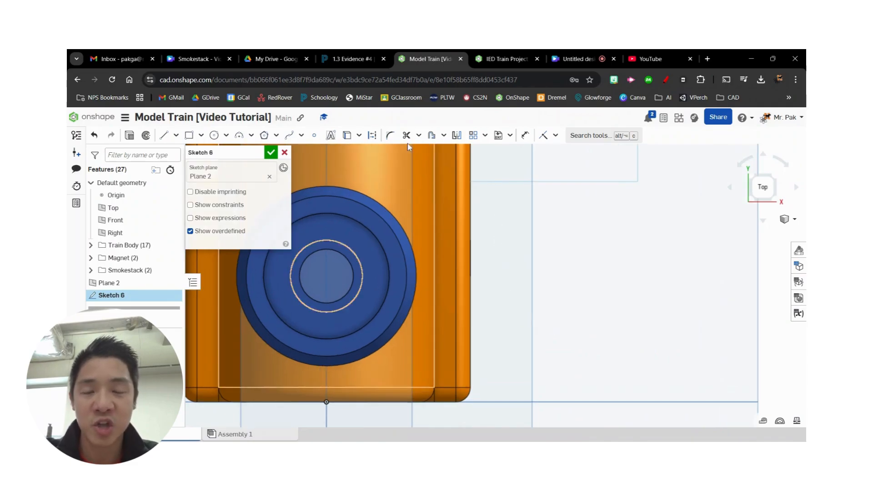
pyautogui.click(359, 59)
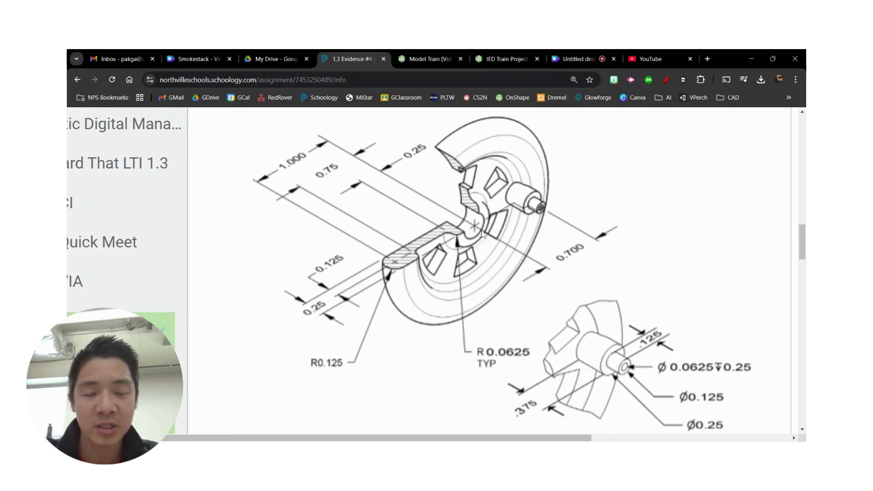
pyautogui.click(431, 58)
# - Section the model at Plane 2, replacing the default section plane, to cut through the axle holes
pyautogui.moveTo(618, 355); pyautogui.dragTo(610, 349, button='right')
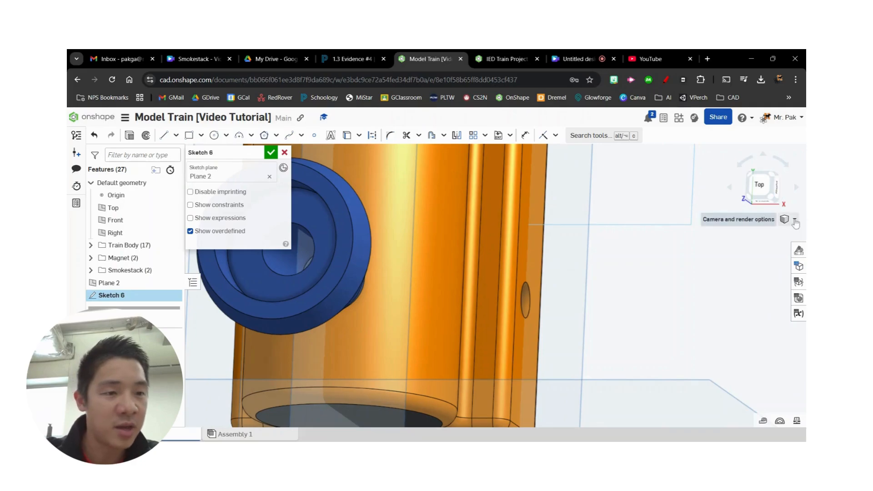
pyautogui.click(791, 220)
pyautogui.click(761, 351)
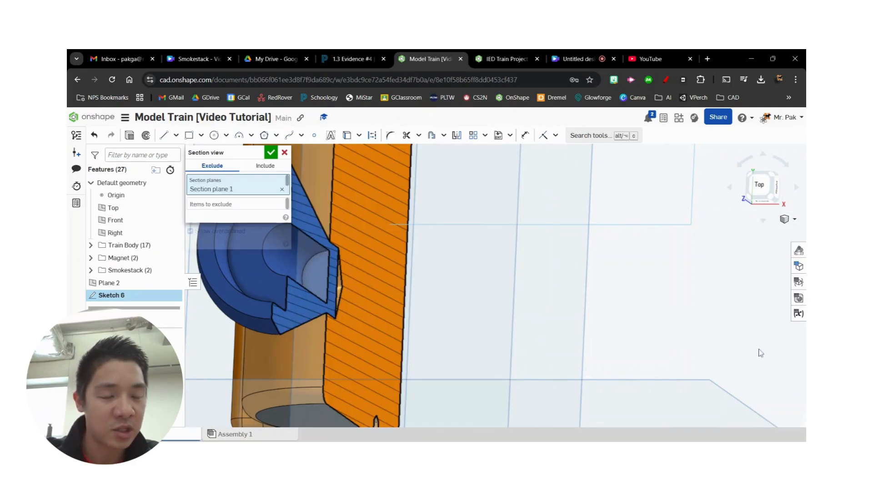
pyautogui.click(282, 189)
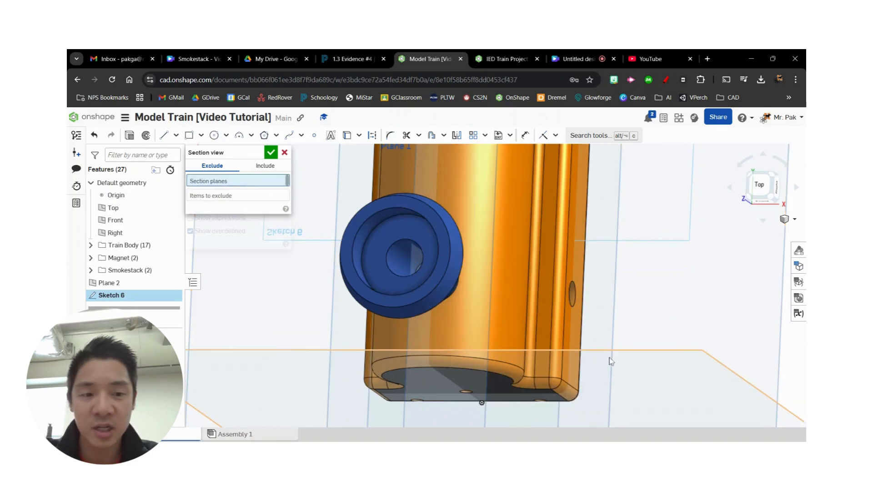
pyautogui.moveTo(661, 318); pyautogui.dragTo(709, 246, button='middle')
pyautogui.scroll(-2, 710, 246)
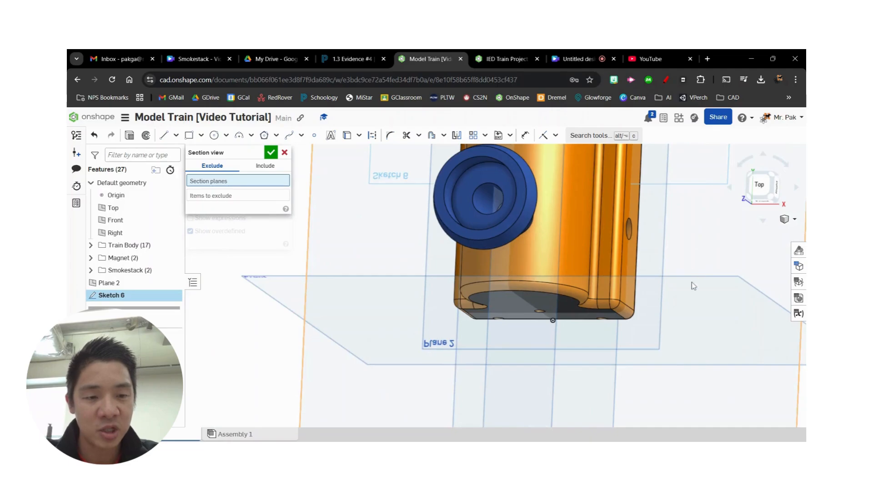
pyautogui.click(658, 345)
pyautogui.moveTo(693, 241); pyautogui.dragTo(700, 246, button='right')
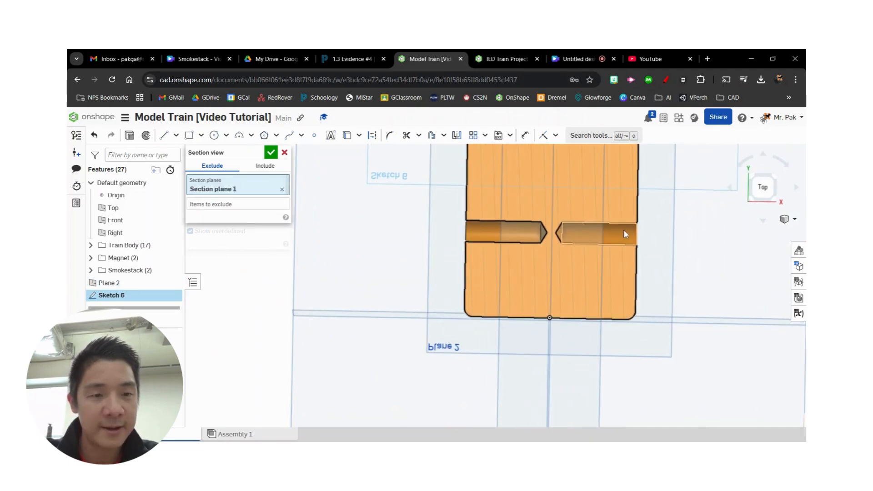
pyautogui.click(271, 152)
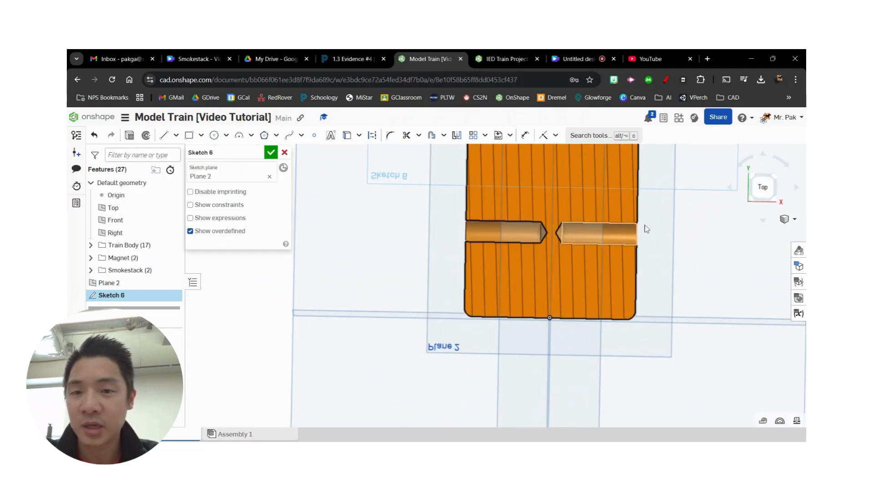
# - Sketch a horizontal construction line about 1.78 in long from the tip of the front right axle hole out past the body's side
pyautogui.moveTo(665, 222); pyautogui.dragTo(576, 248, button='middle')
pyautogui.click(763, 187)
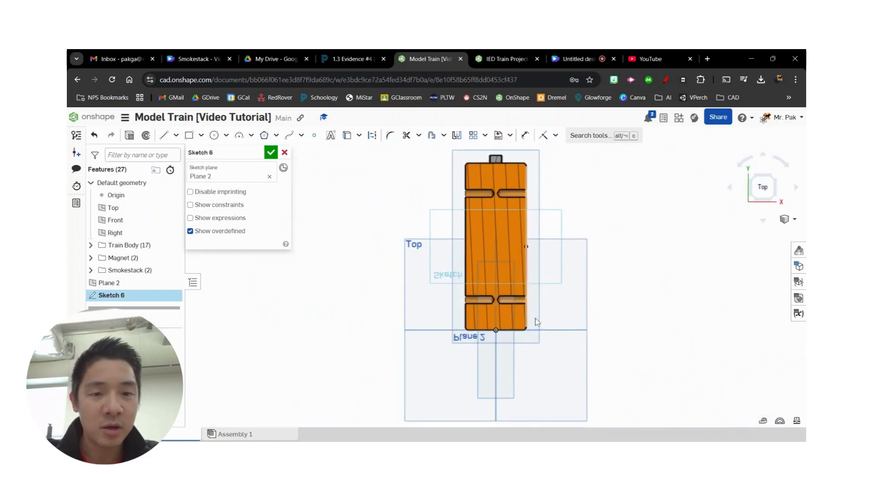
pyautogui.scroll(3, 539, 320)
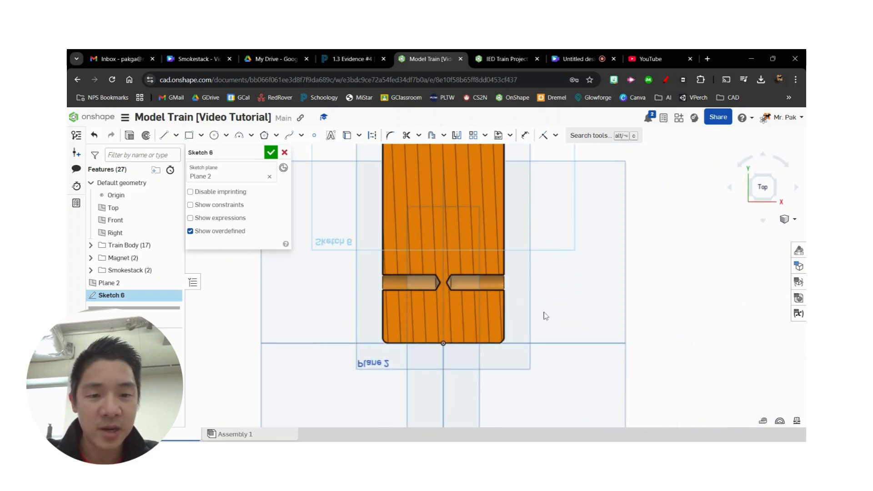
pyautogui.click(164, 135)
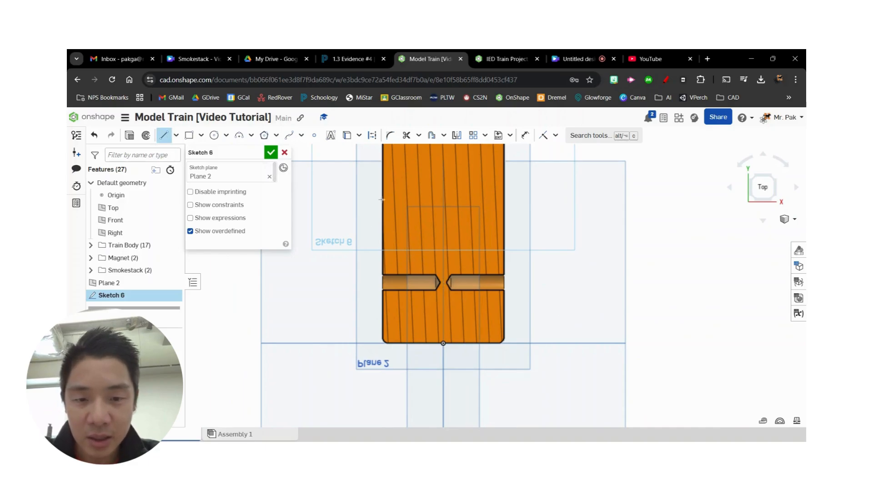
pyautogui.click(372, 137)
pyautogui.click(448, 283)
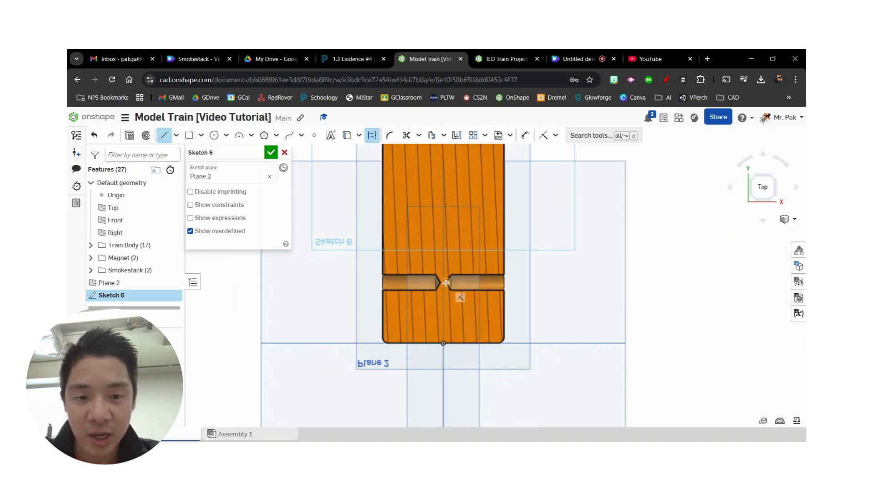
pyautogui.click(554, 283)
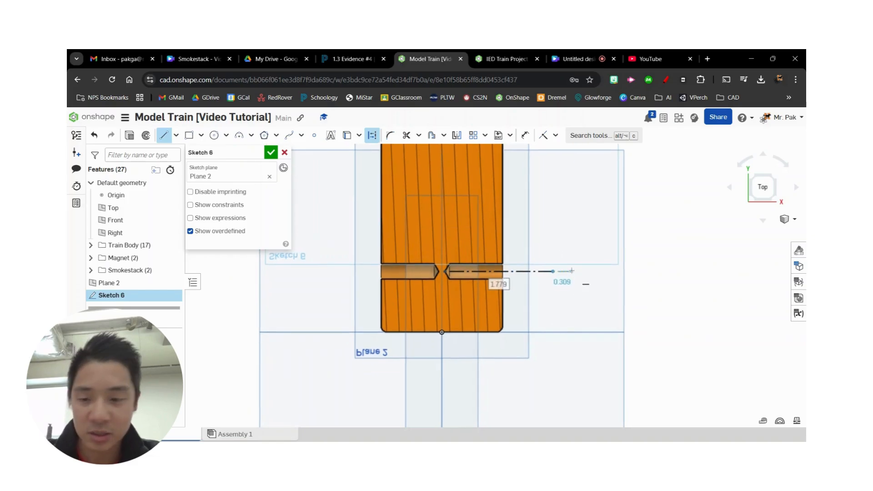
# - Sketch the wheel's hub outline beside the body, below the axle hole: about 0.227 in outward, 0.203 in down and 0.087 in back
pyautogui.press('Escape')
pyautogui.scroll(3, 543, 285)
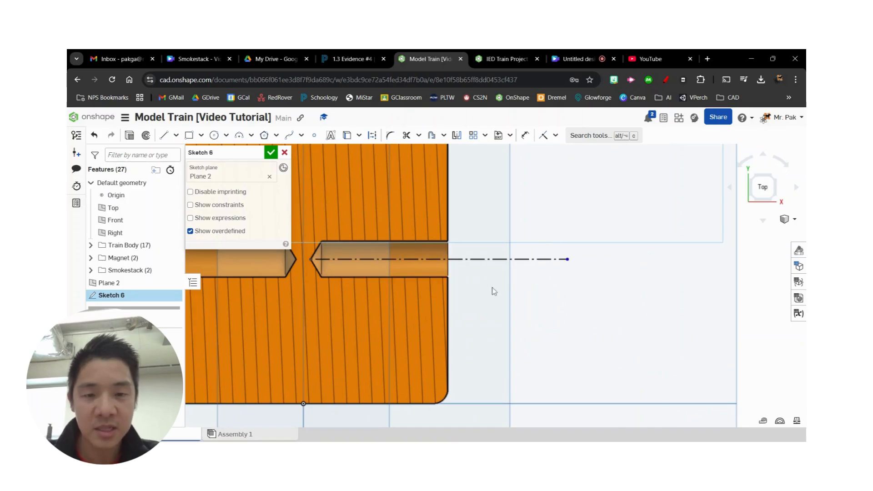
pyautogui.click(164, 136)
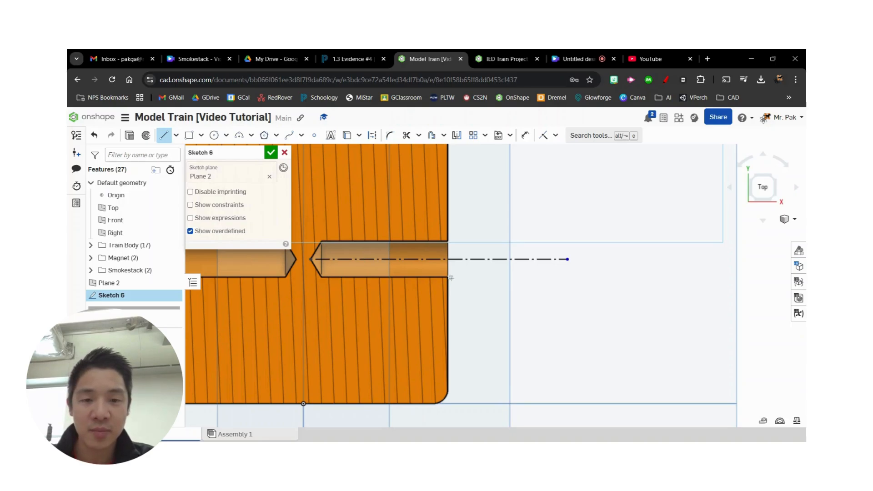
pyautogui.click(451, 278)
pyautogui.click(485, 277)
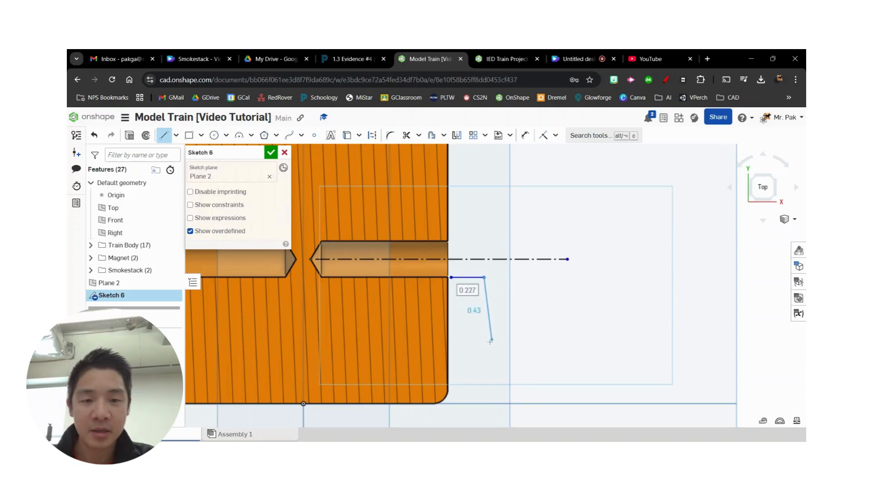
pyautogui.click(485, 307)
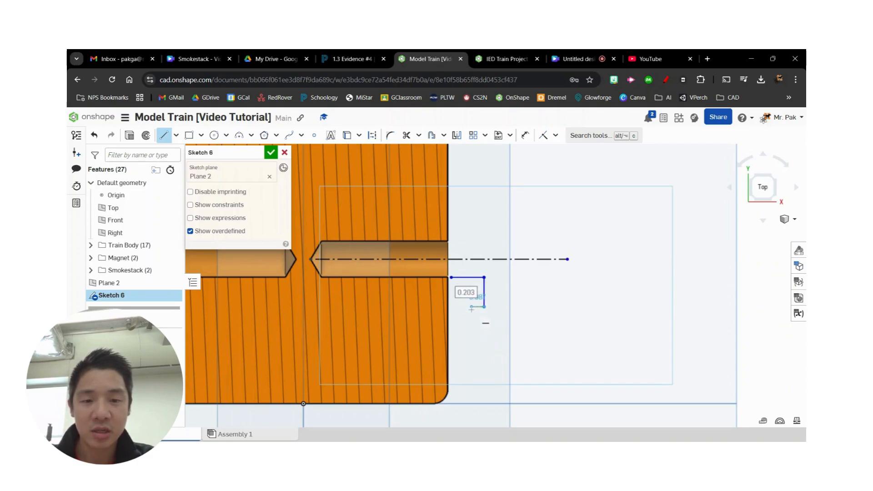
pyautogui.click(471, 307)
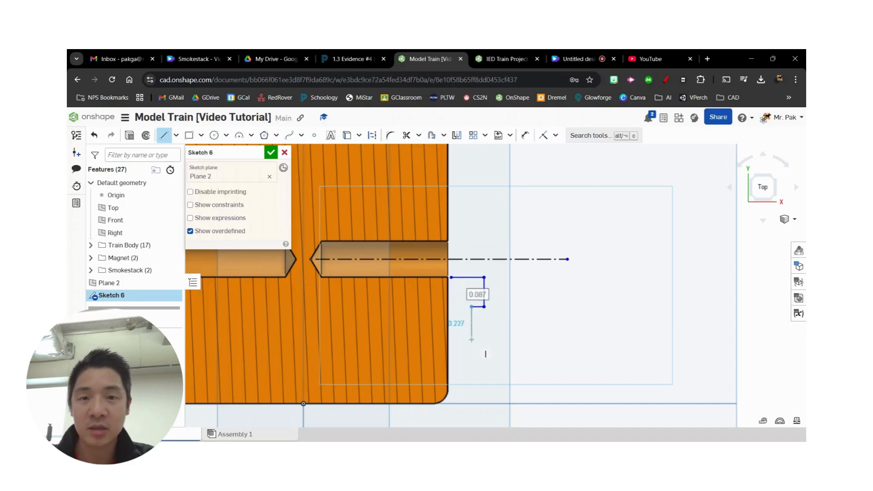
# - Check the wheel drawing and extend the profile from the hub with a vertical line about 0.43 in long and a short line outward
pyautogui.click(353, 56)
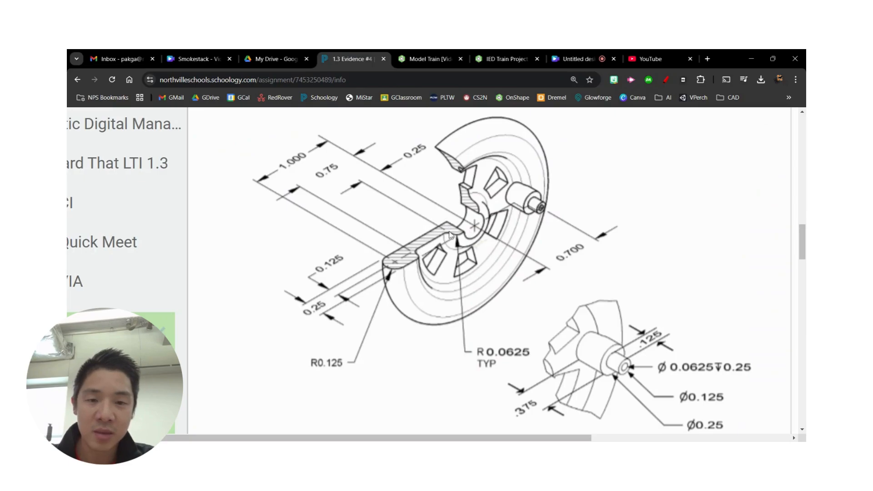
pyautogui.click(421, 61)
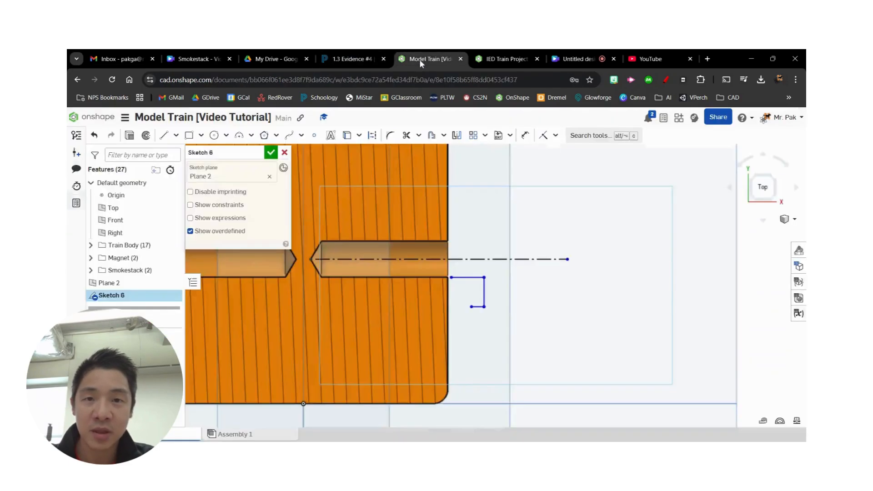
pyautogui.press('l')
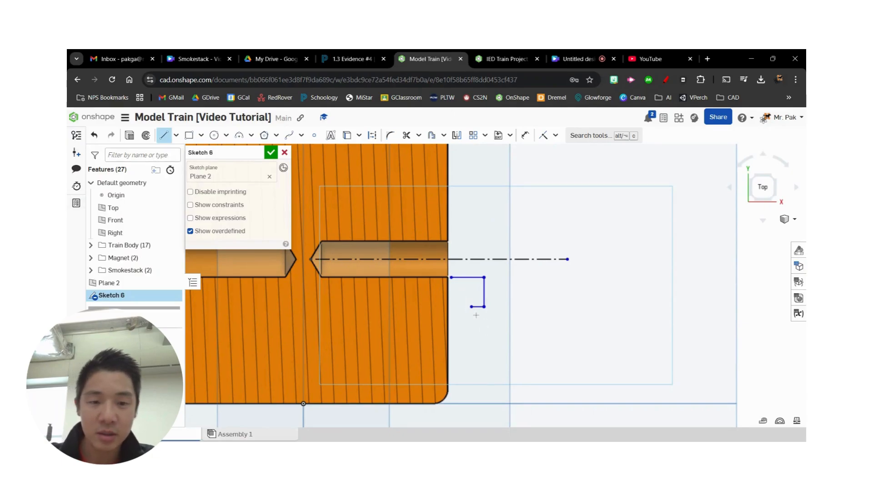
pyautogui.click(472, 306)
pyautogui.click(472, 369)
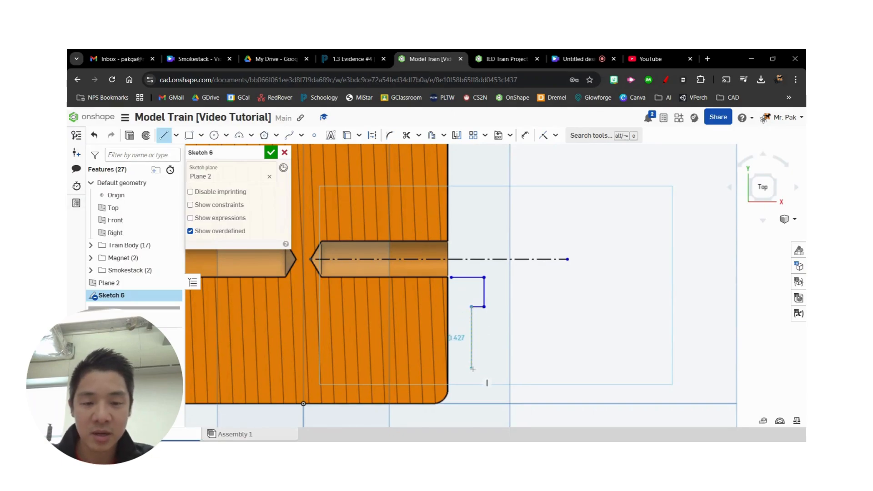
pyautogui.click(493, 369)
pyautogui.press('Escape')
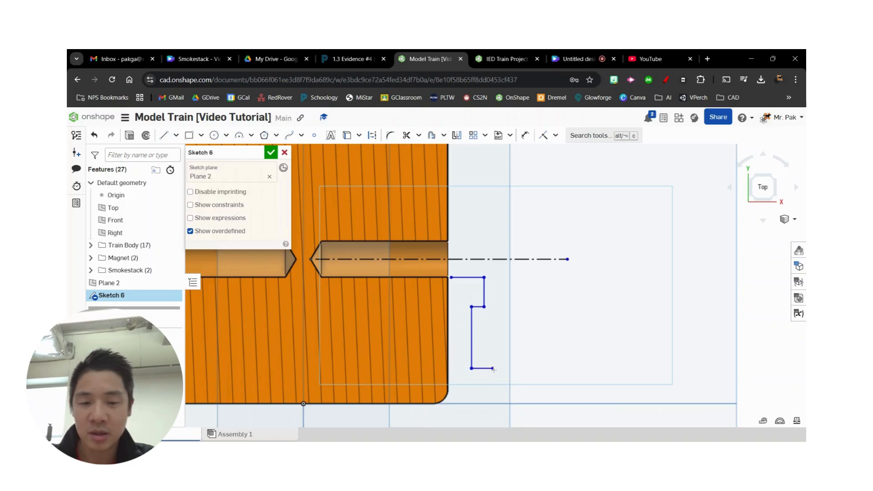
# - Recheck the wheel drawing and close the profile with a rim about 0.31 in high and 0.293 in wide, plus a 0.94 in side along the body
pyautogui.click(352, 59)
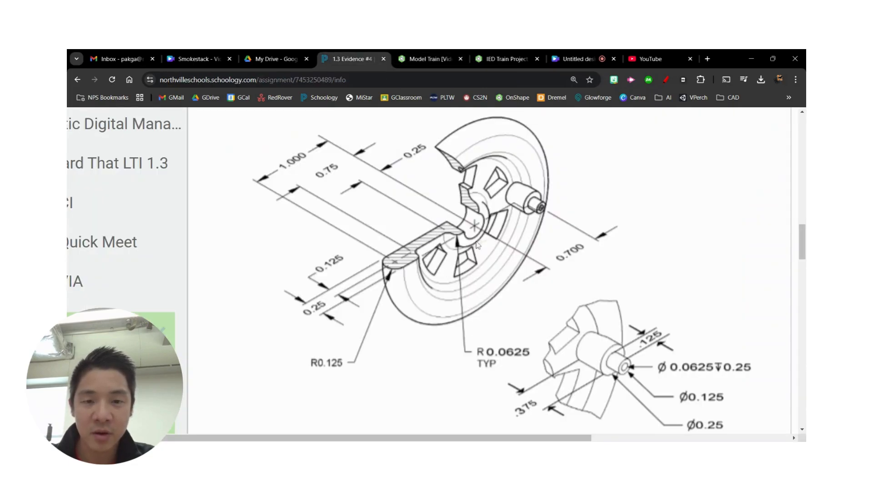
pyautogui.click(427, 62)
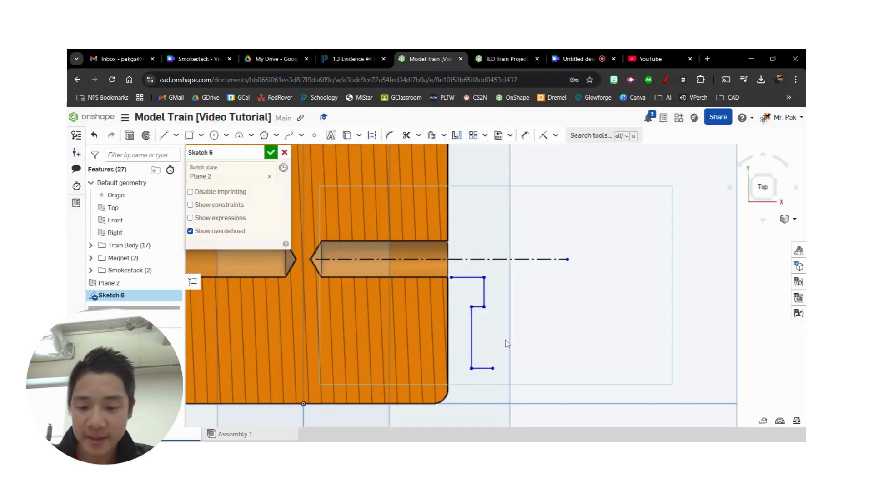
pyautogui.press('l')
pyautogui.click(493, 368)
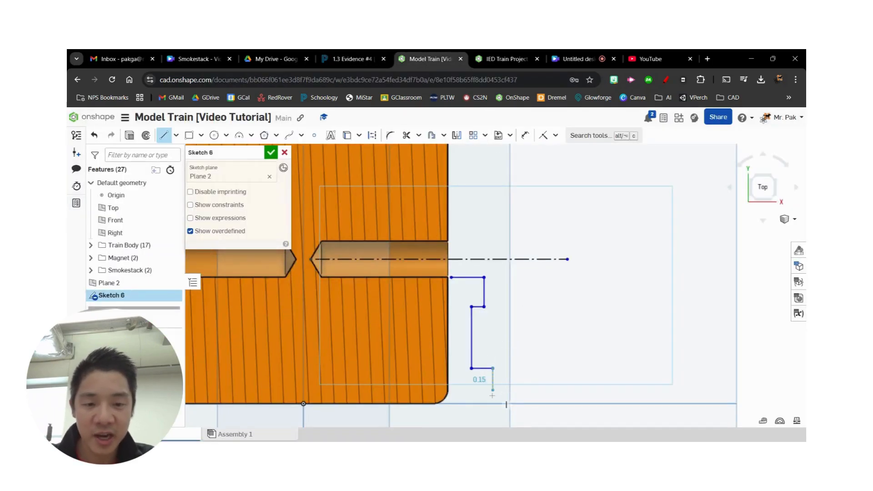
pyautogui.click(493, 413)
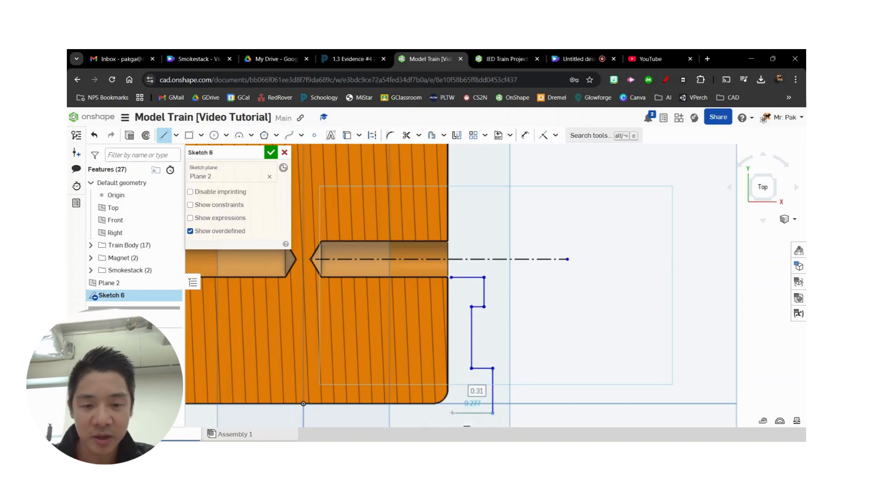
pyautogui.click(451, 412)
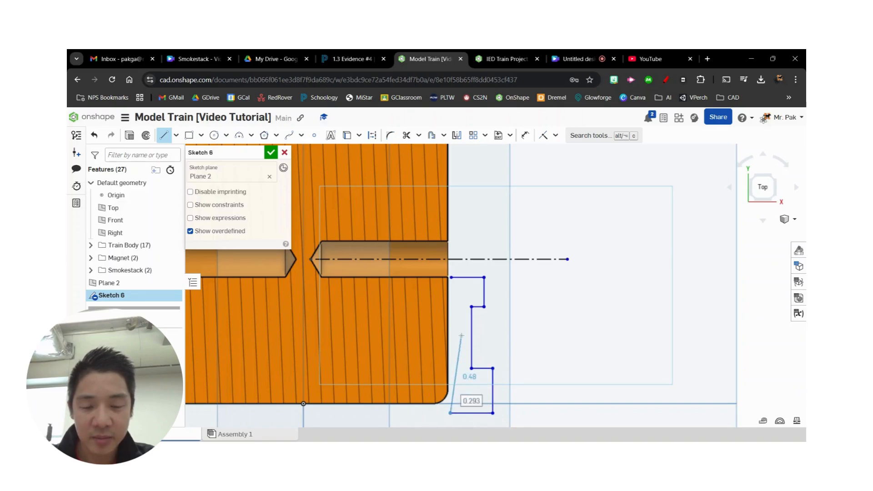
pyautogui.click(451, 277)
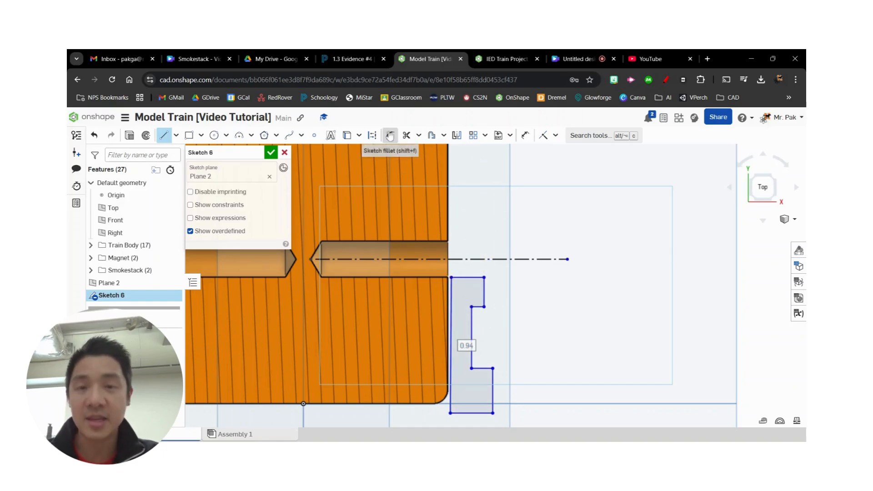
# - Cap the rim's outer end with a tangent arc of about 0.147 in radius, following the drawing, and trim away the line inside it
pyautogui.click(354, 54)
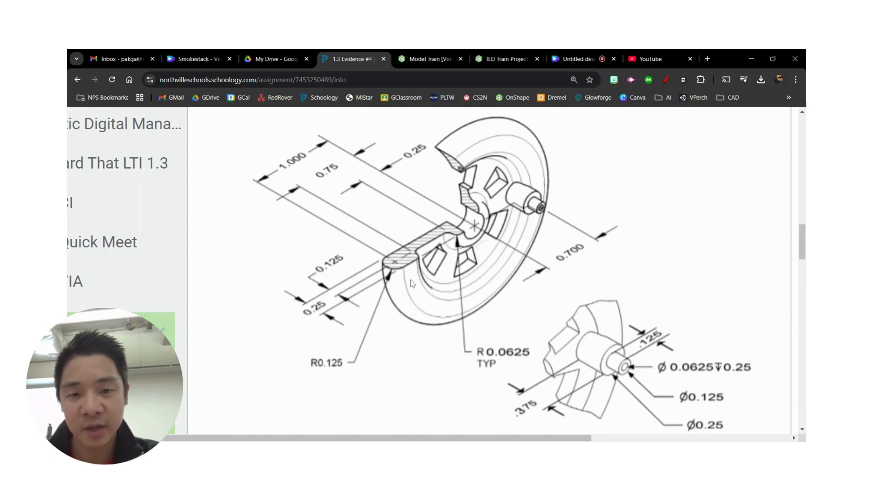
pyautogui.click(427, 58)
pyautogui.scroll(-3, 543, 337)
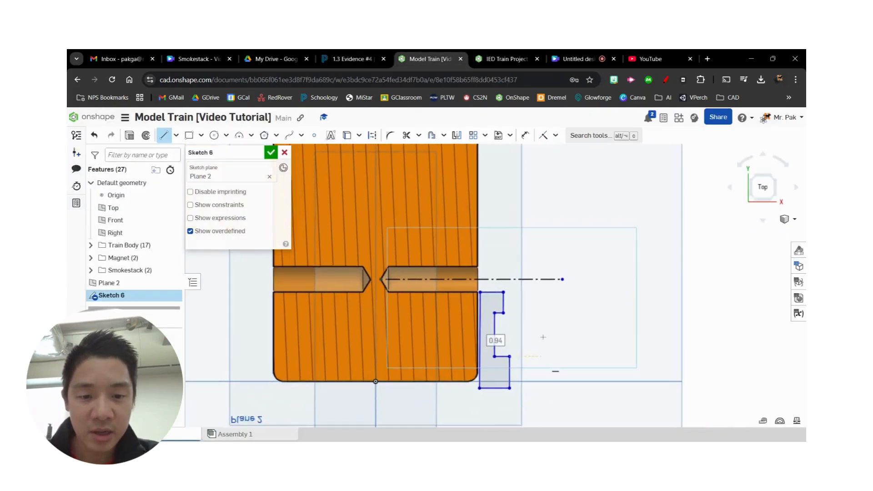
pyautogui.moveTo(543, 337); pyautogui.dragTo(547, 292, button='middle')
pyautogui.click(239, 135)
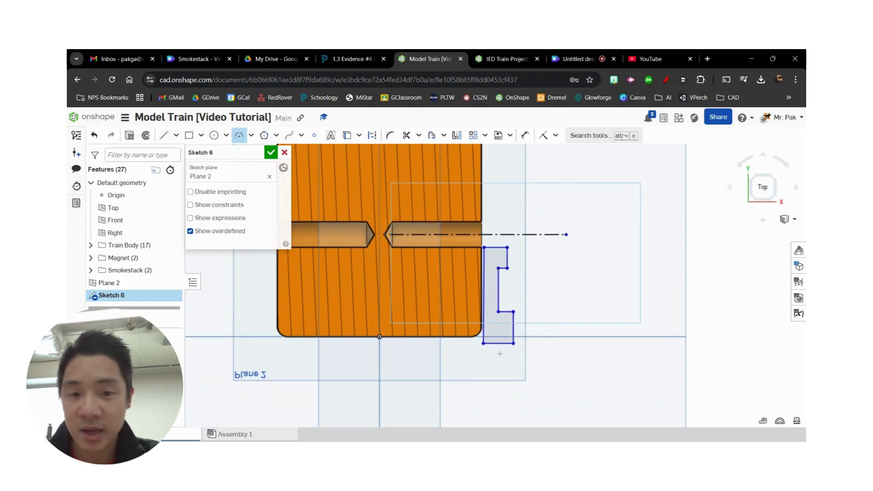
pyautogui.click(483, 343)
pyautogui.click(514, 343)
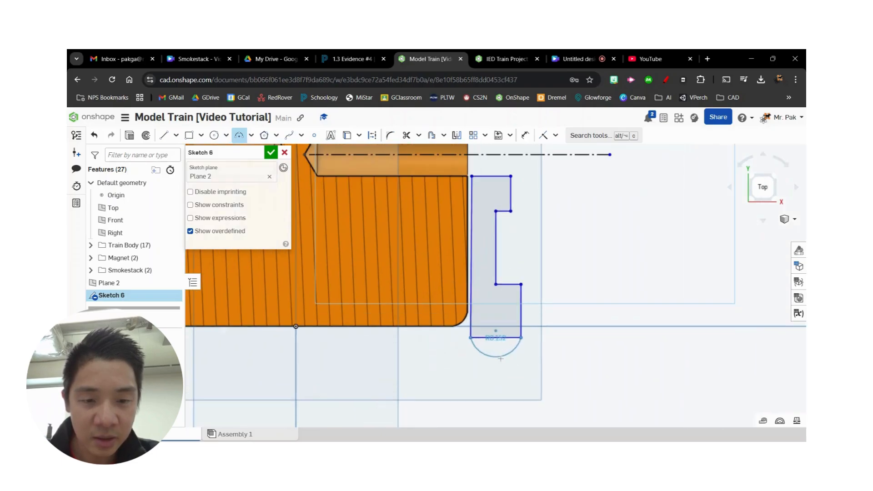
pyautogui.scroll(3, 516, 374)
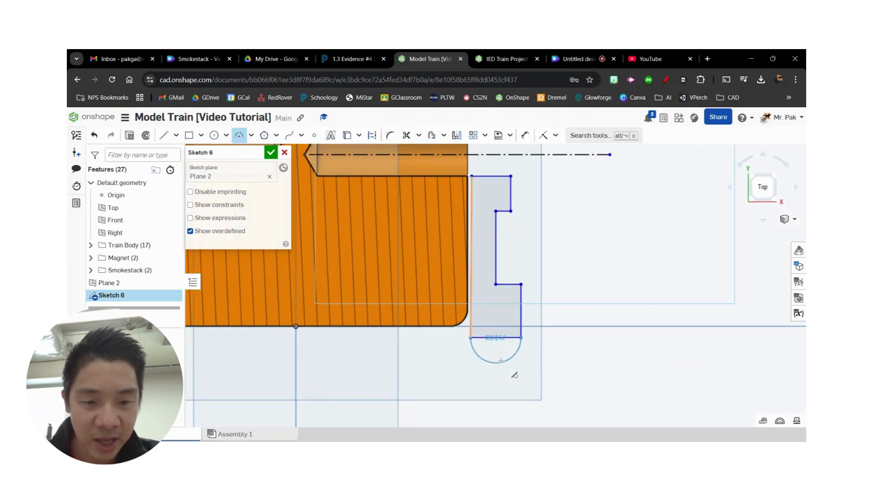
pyautogui.click(503, 362)
pyautogui.press('Escape')
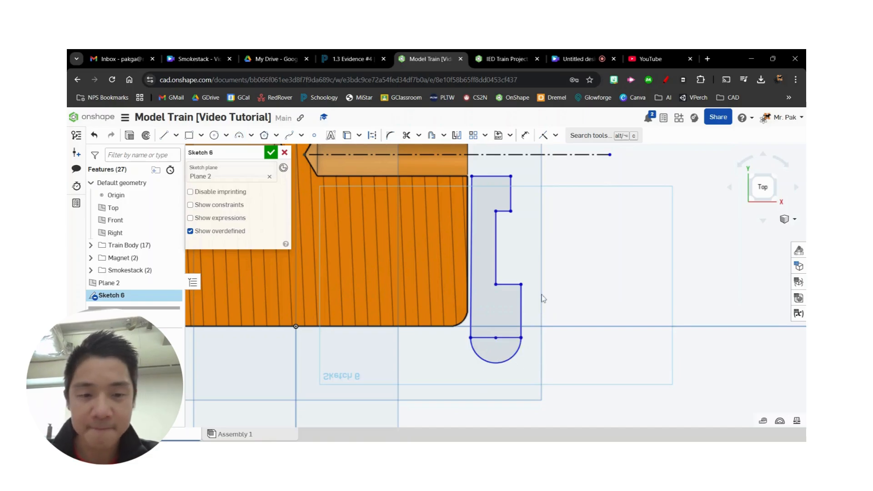
pyautogui.click(406, 135)
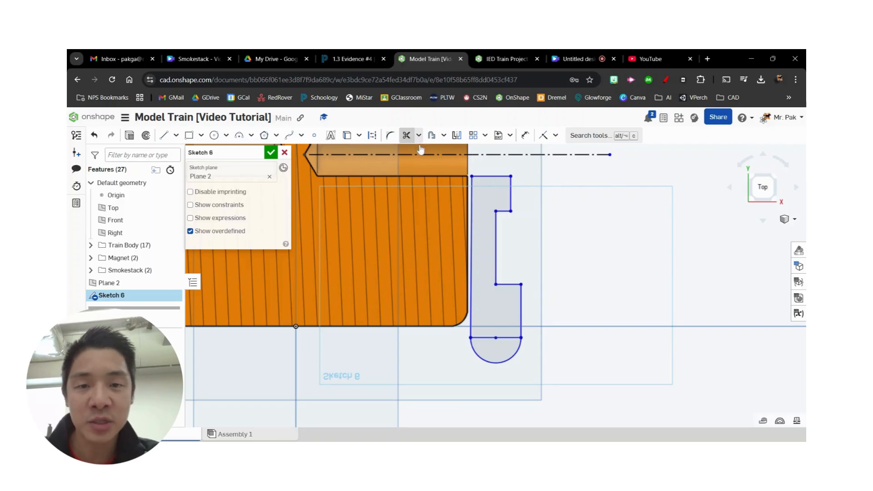
pyautogui.click(483, 338)
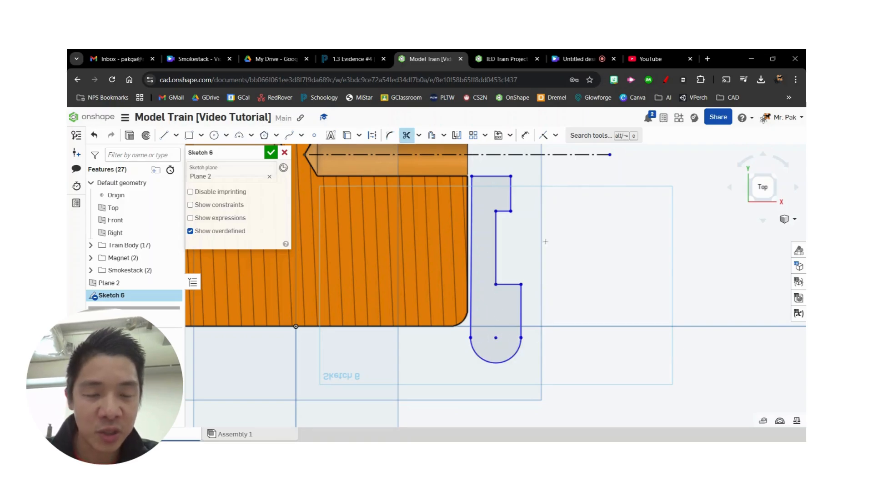
# - Constrain the profile's long edge facing the train body to vertical and activate the Horizontal constraint
pyautogui.click(556, 136)
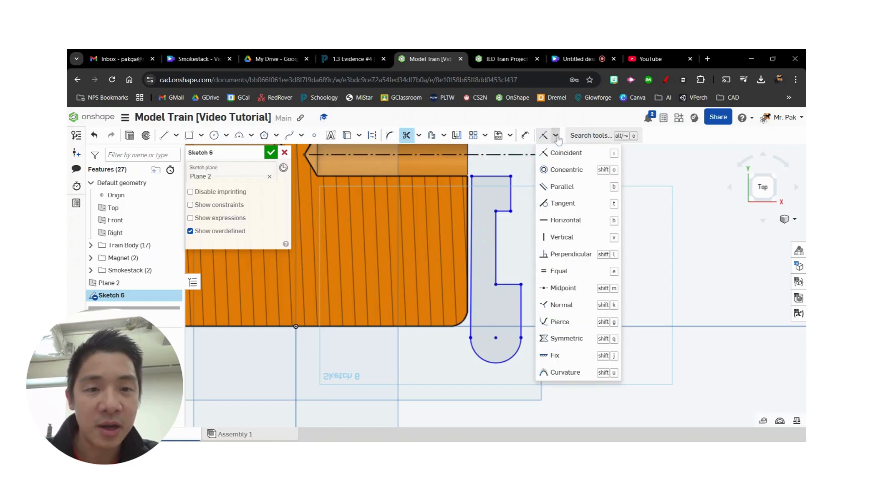
pyautogui.click(570, 241)
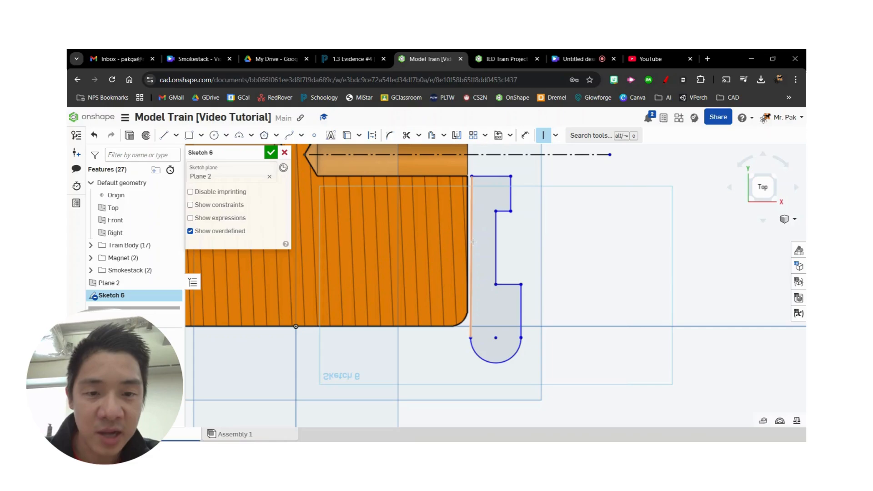
pyautogui.click(472, 242)
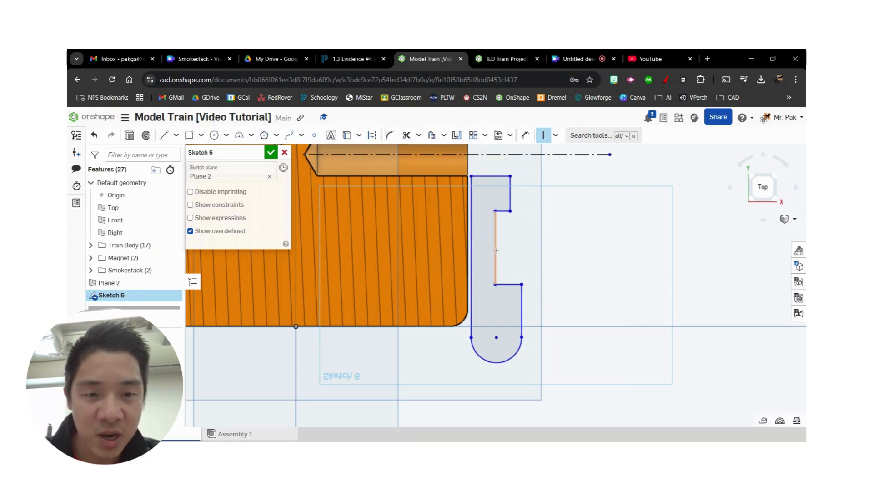
pyautogui.click(556, 135)
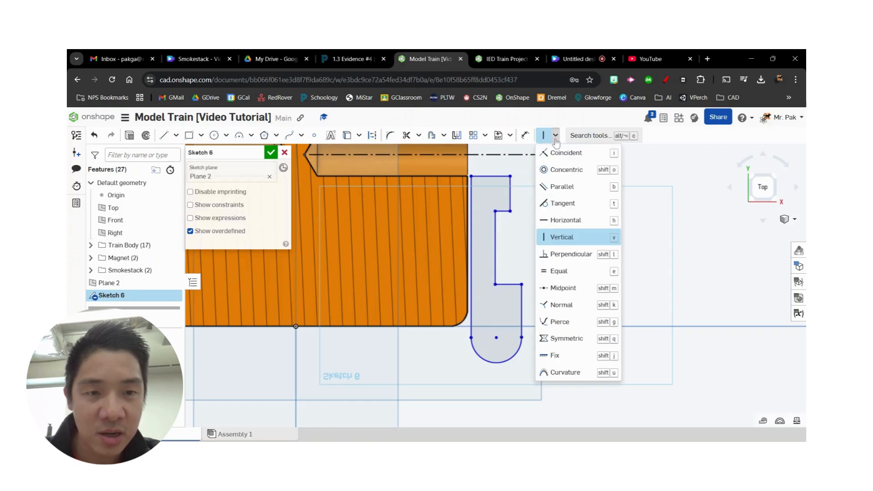
pyautogui.click(569, 220)
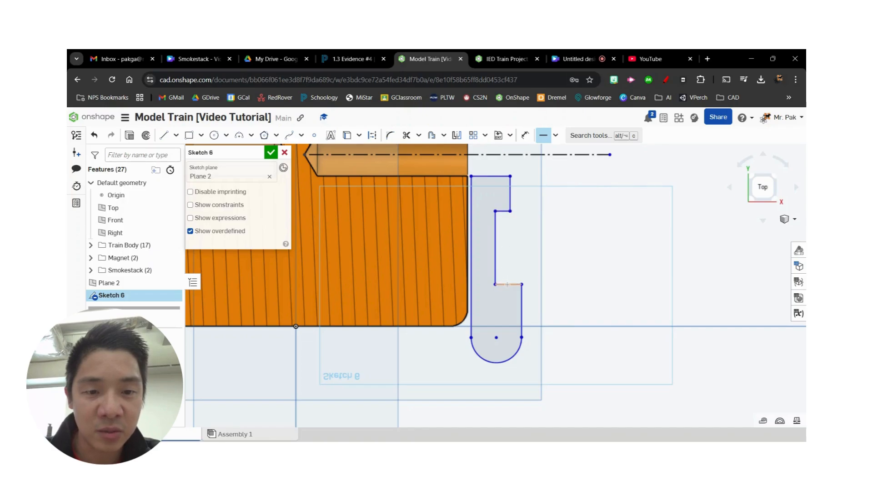
# - Check the through-hole size in the wheel drawing and dimension the profile's inner edge about the centerline as a 0.28 in diameter
pyautogui.click(345, 59)
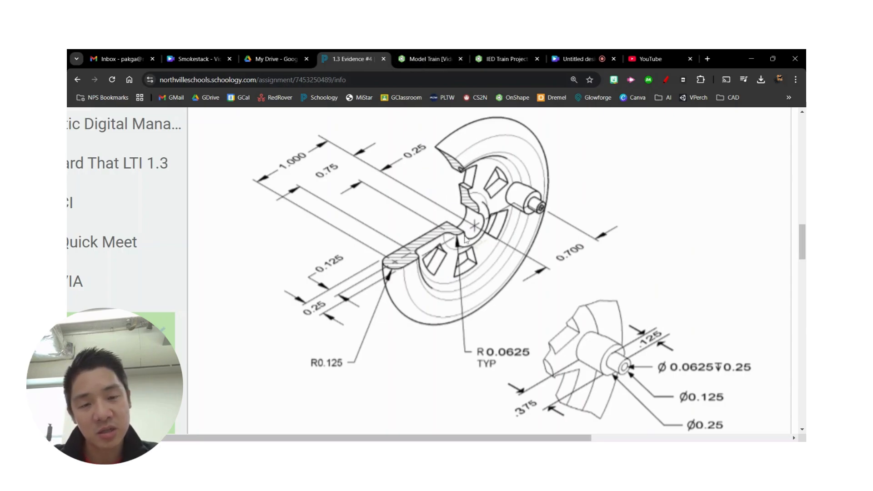
pyautogui.scroll(-6, 505, 314)
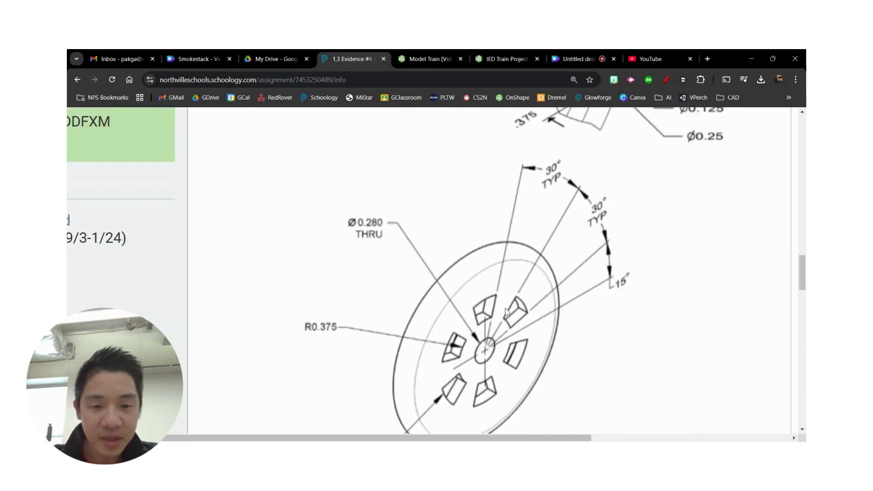
pyautogui.scroll(-2, 505, 313)
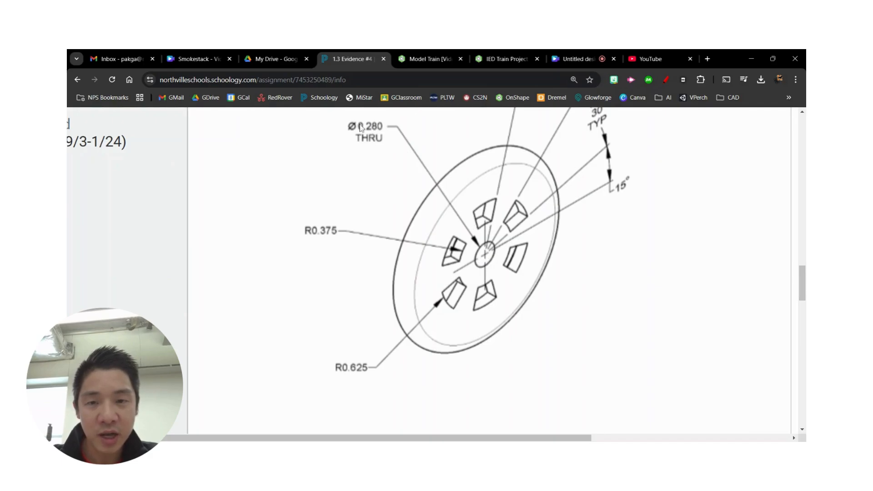
pyautogui.click(426, 60)
pyautogui.press('d')
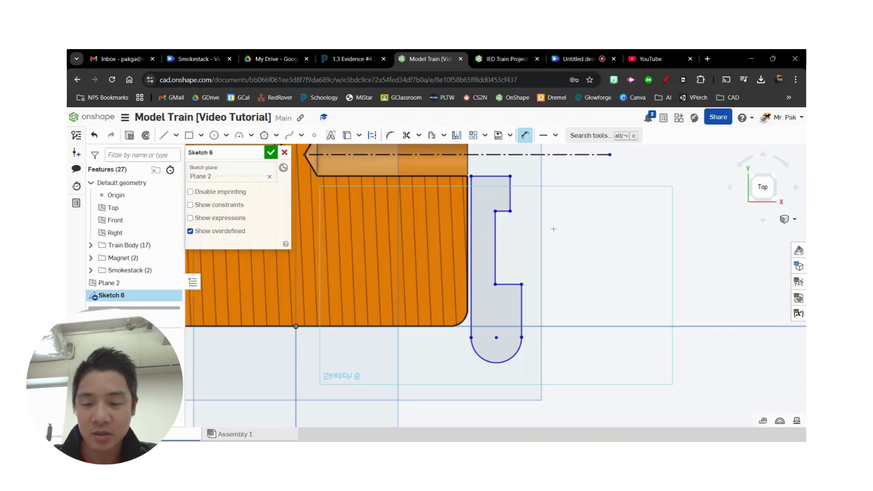
pyautogui.scroll(1, 552, 229)
pyautogui.scroll(-1, 544, 198)
pyautogui.moveTo(545, 201); pyautogui.dragTo(546, 273, button='middle')
pyautogui.click(492, 243)
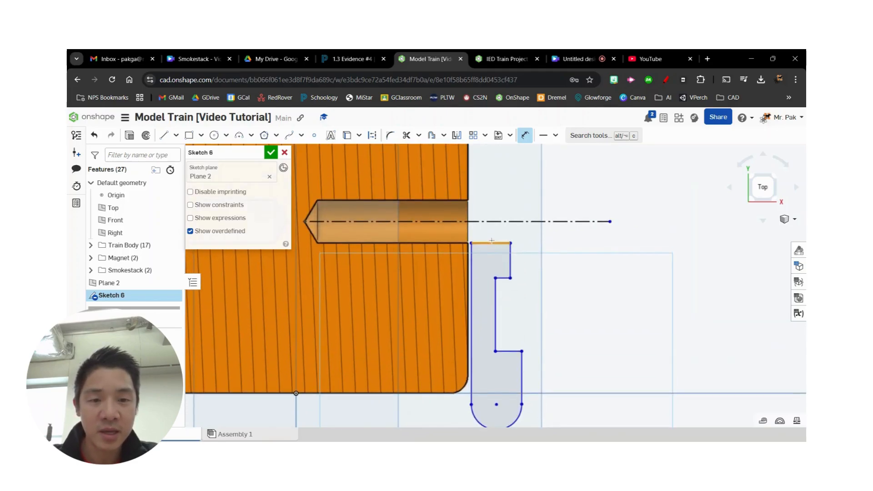
pyautogui.click(497, 222)
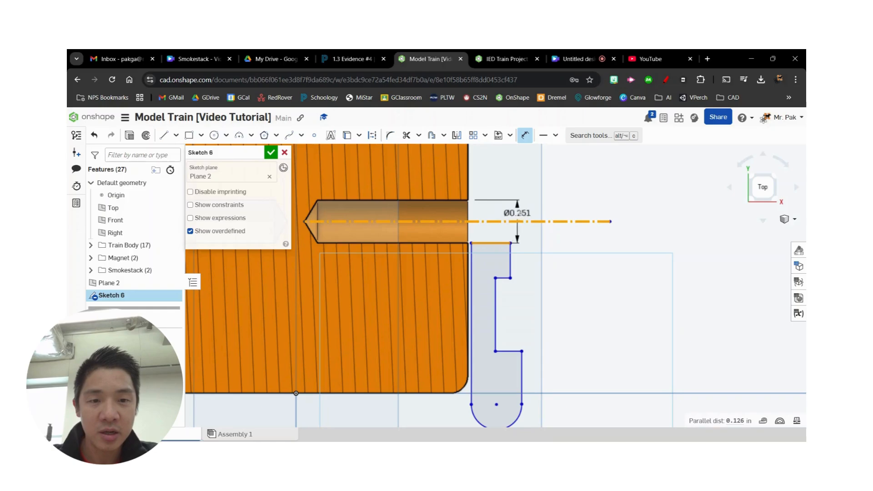
pyautogui.click(525, 212)
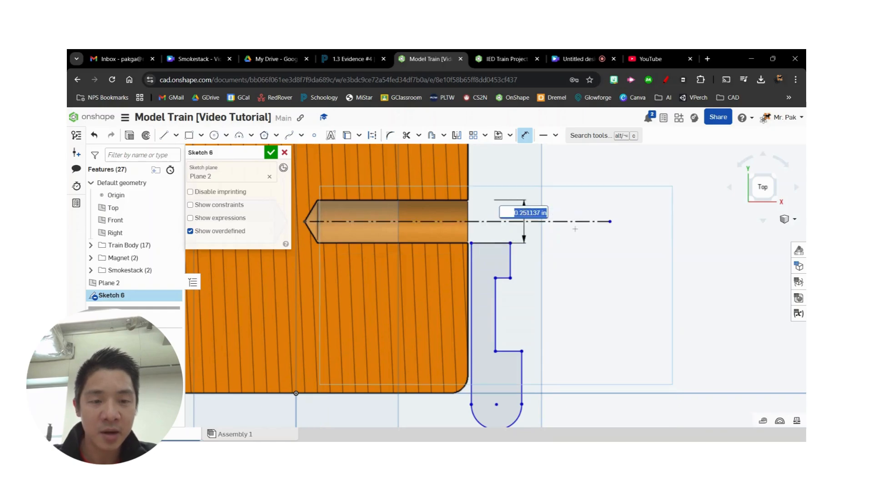
pyautogui.write('28')
pyautogui.press('Return')
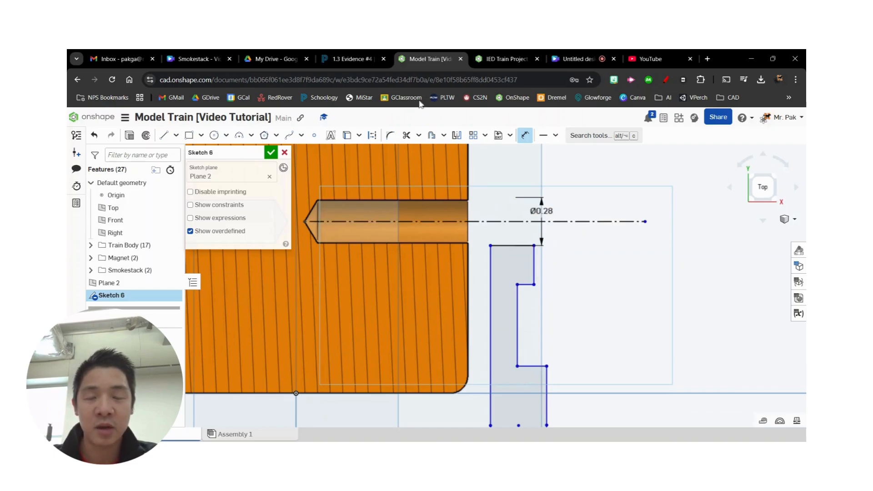
# - Check the hub size in the wheel drawing and dimension the hub's outer edge 0.25 in from the centerline
pyautogui.click(359, 58)
pyautogui.keyDown('ctrl'); pyautogui.scroll(5, 591, 212); pyautogui.keyUp('ctrl')
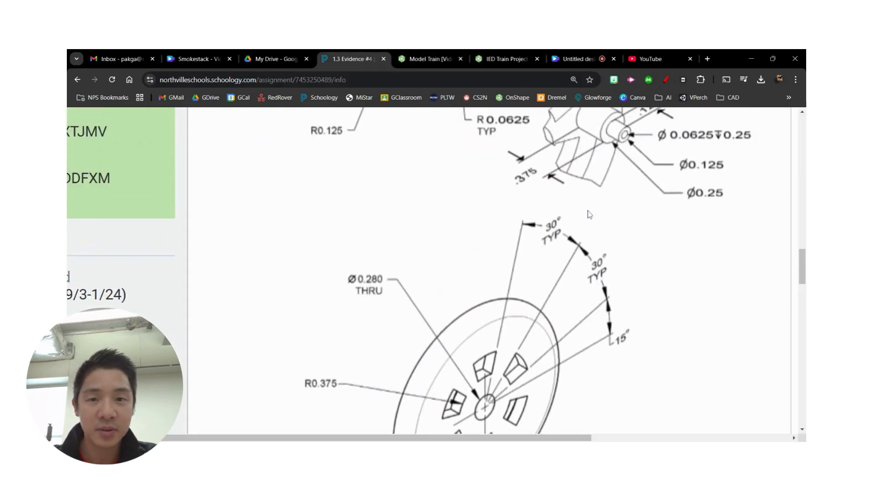
pyautogui.scroll(6, 590, 214)
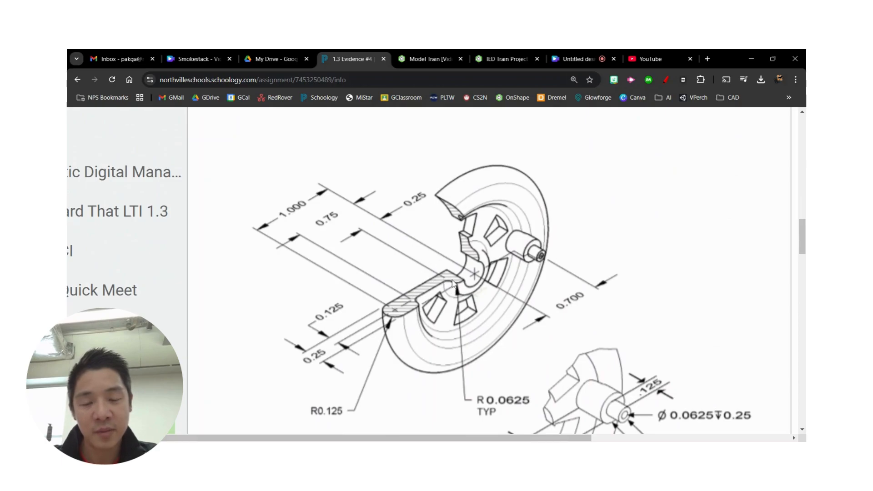
pyautogui.click(427, 59)
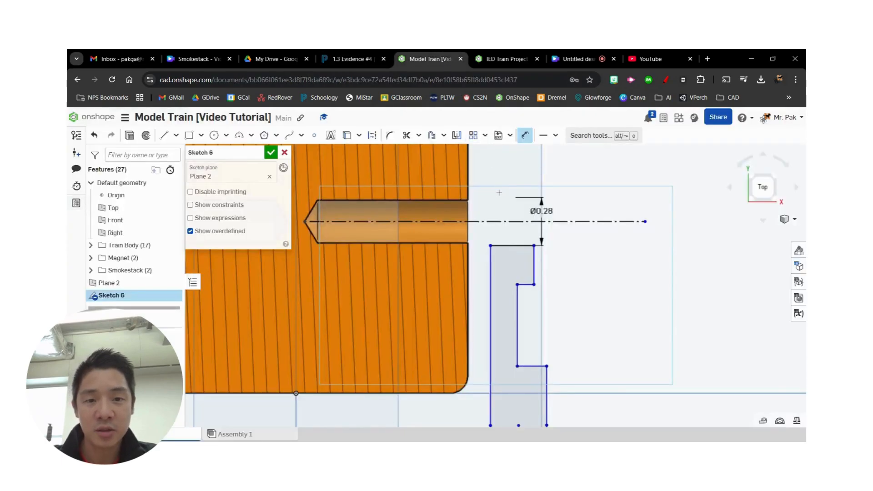
pyautogui.click(527, 284)
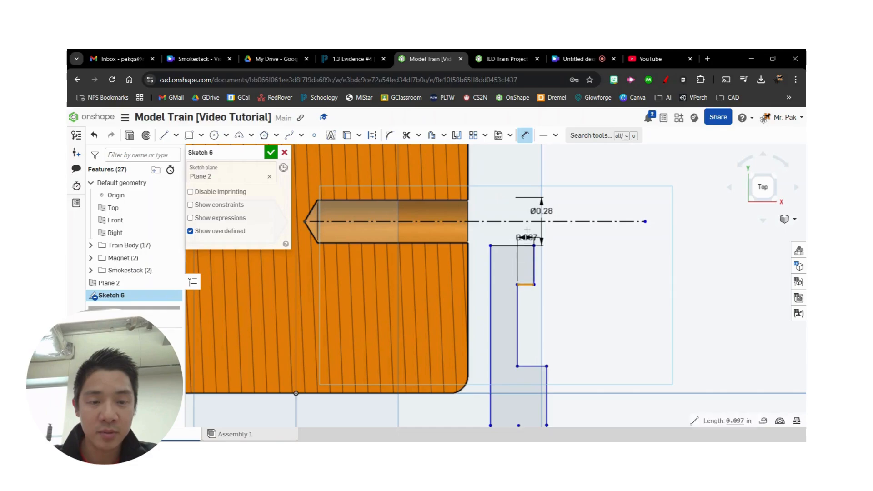
pyautogui.click(527, 222)
pyautogui.click(576, 257)
pyautogui.press('BackSpace')
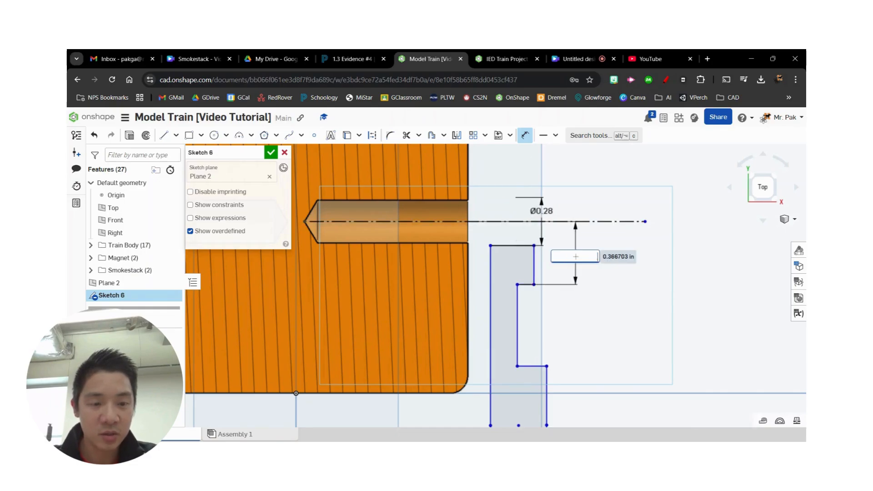
pyautogui.press('Return')
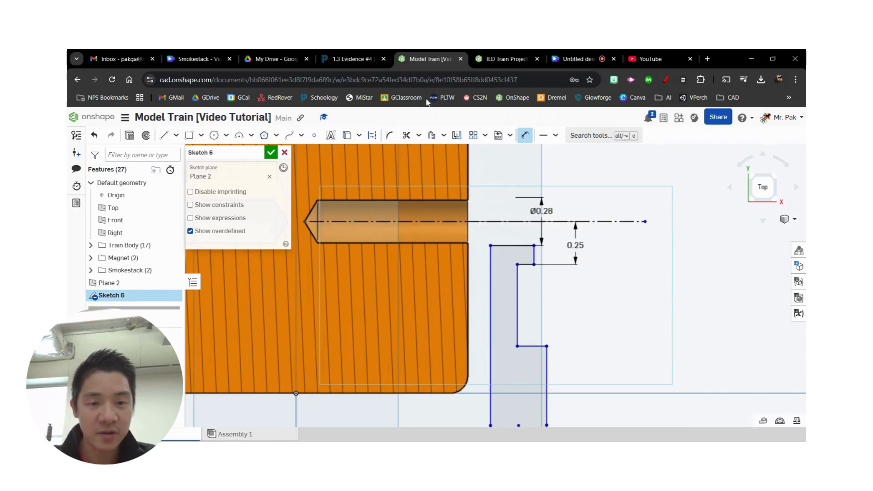
# - Recheck the wheel drawing and dimension the rim's inner edge 0.75 in from the centerline
pyautogui.click(358, 59)
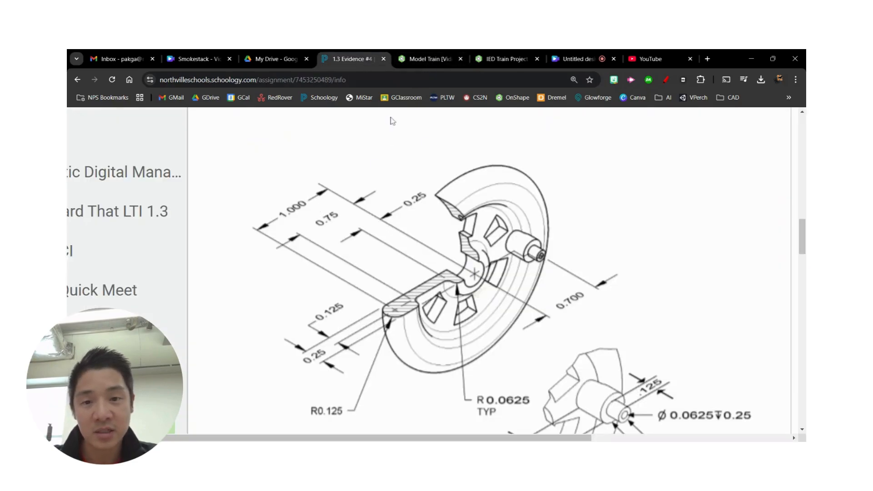
pyautogui.click(432, 59)
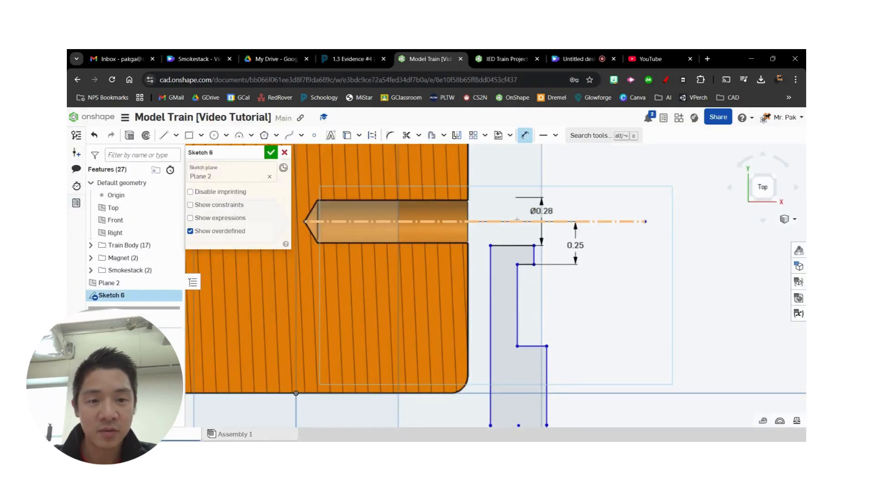
pyautogui.click(528, 222)
pyautogui.click(531, 346)
pyautogui.click(606, 301)
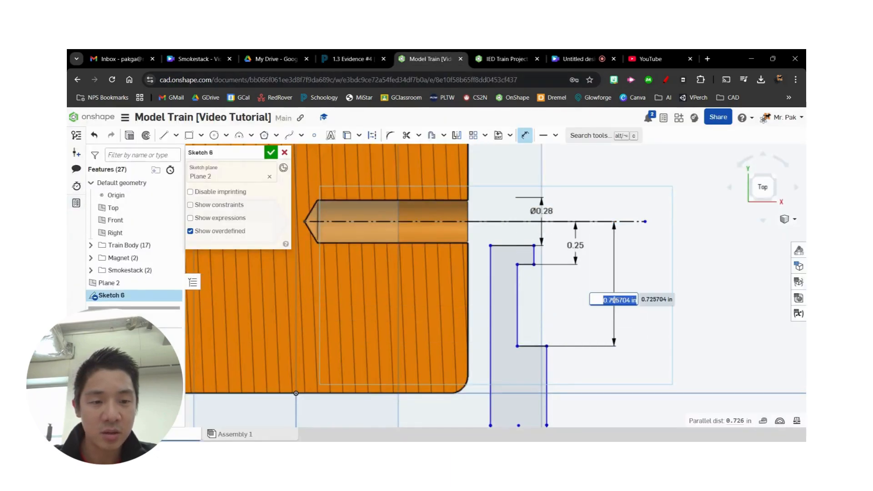
pyautogui.write('0.75')
pyautogui.press('Return')
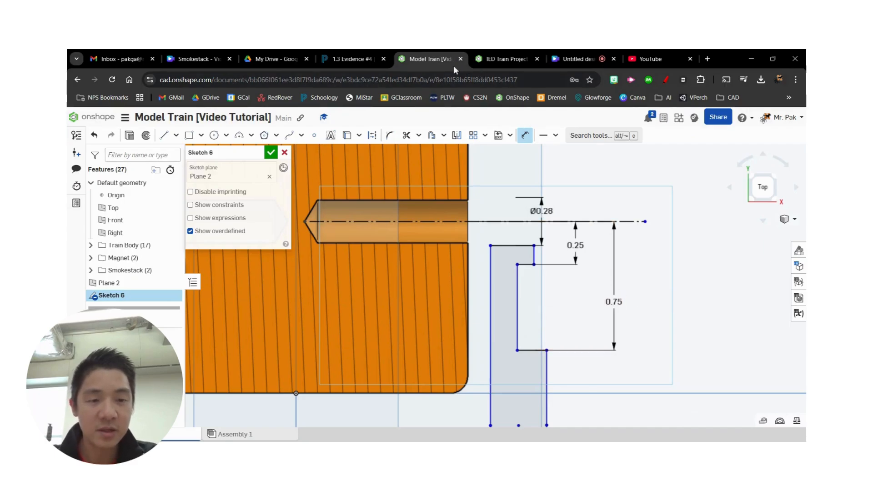
# - Consult the wheel drawing and dimension the center of the rim's end arc 1 in from the centerline
pyautogui.click(356, 59)
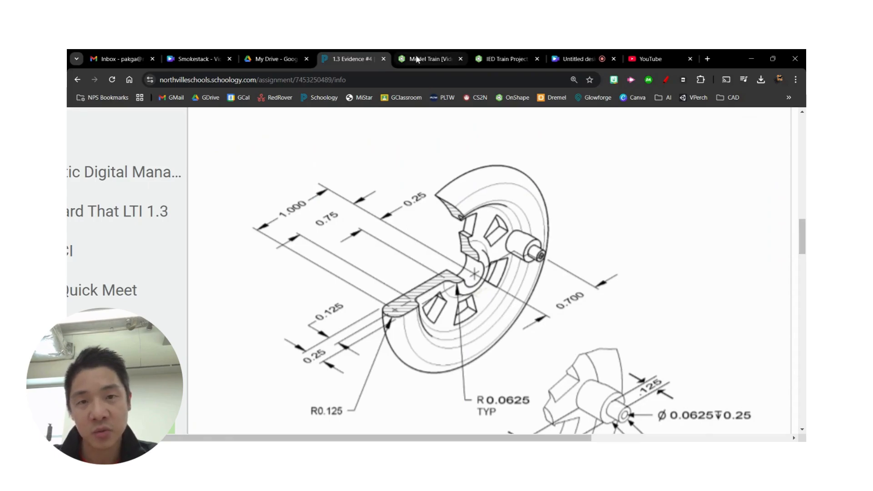
pyautogui.click(430, 59)
pyautogui.moveTo(595, 290); pyautogui.dragTo(605, 223, button='middle')
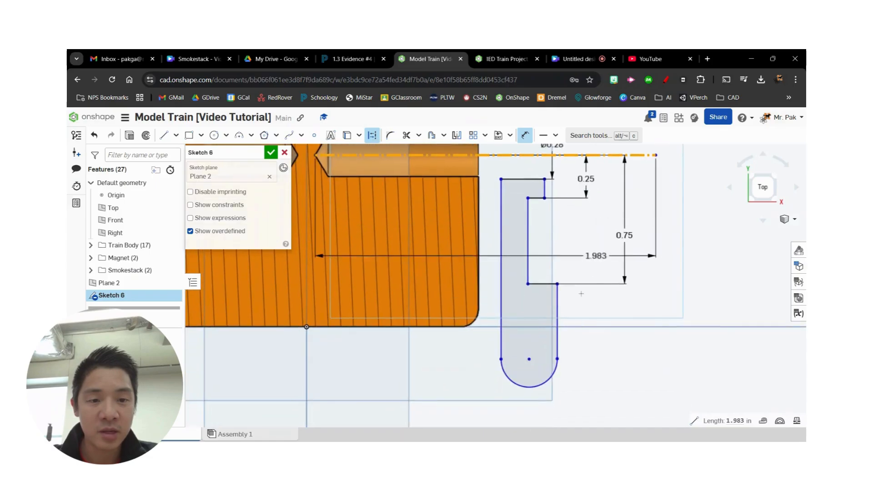
pyautogui.click(530, 360)
pyautogui.click(677, 279)
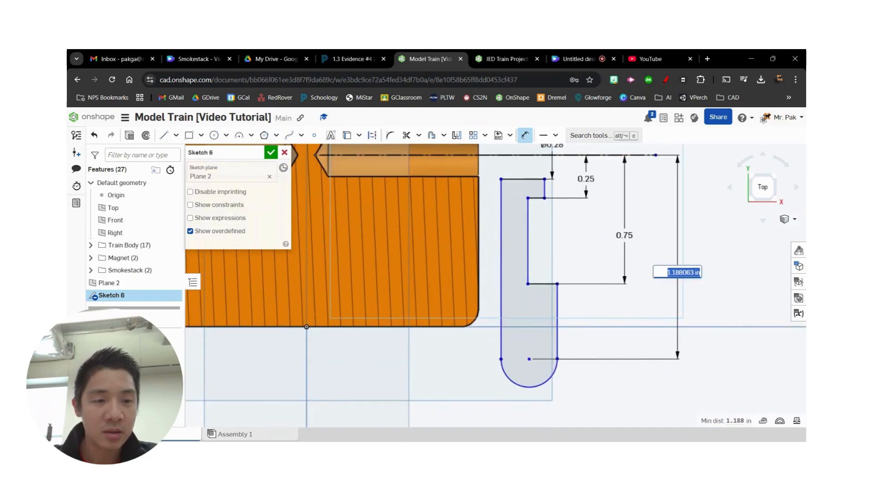
pyautogui.write('1')
pyautogui.press('Return')
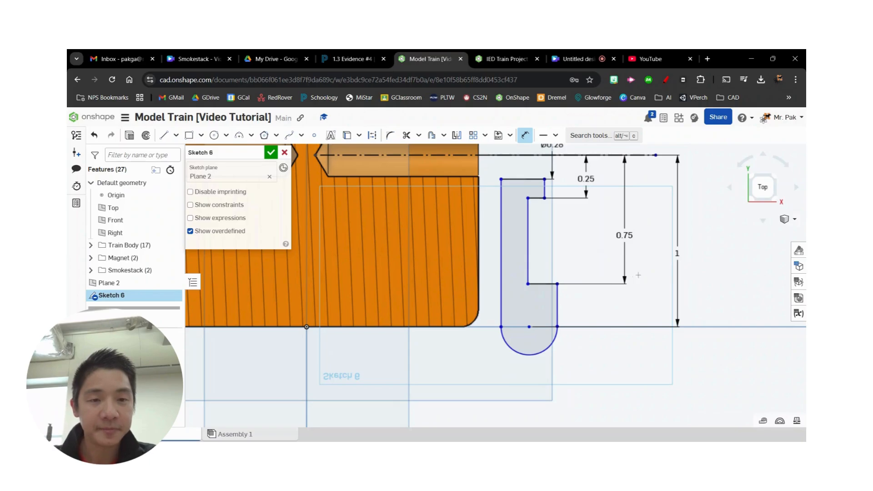
# - Compare the finished train assembly and wheel drawing, and align the hub's outward corner with the rim's outward corner using a Vertical constraint
pyautogui.click(503, 58)
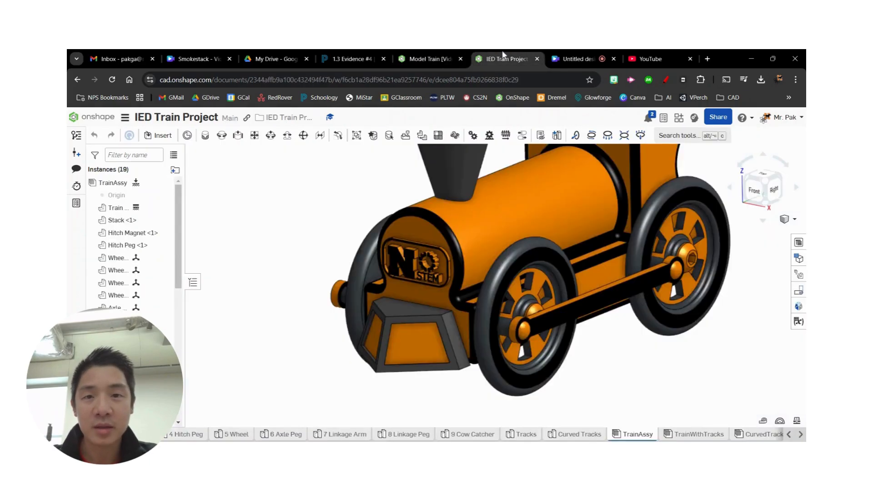
pyautogui.click(351, 58)
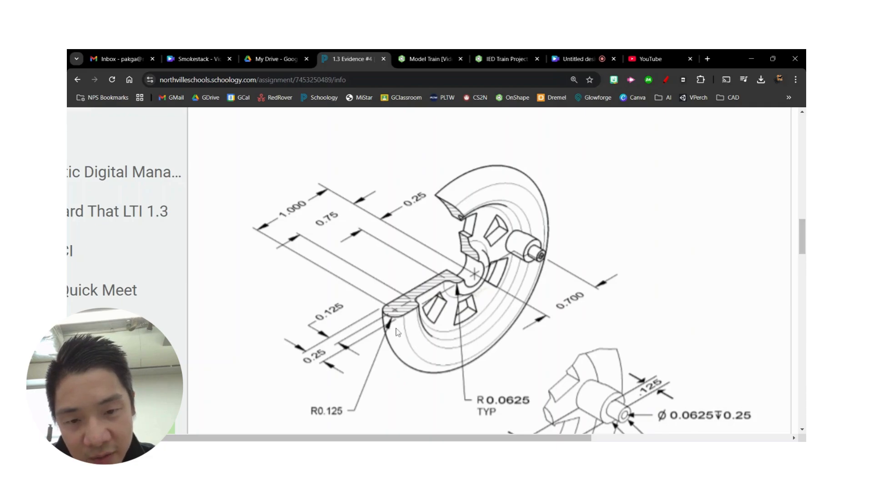
pyautogui.click(425, 58)
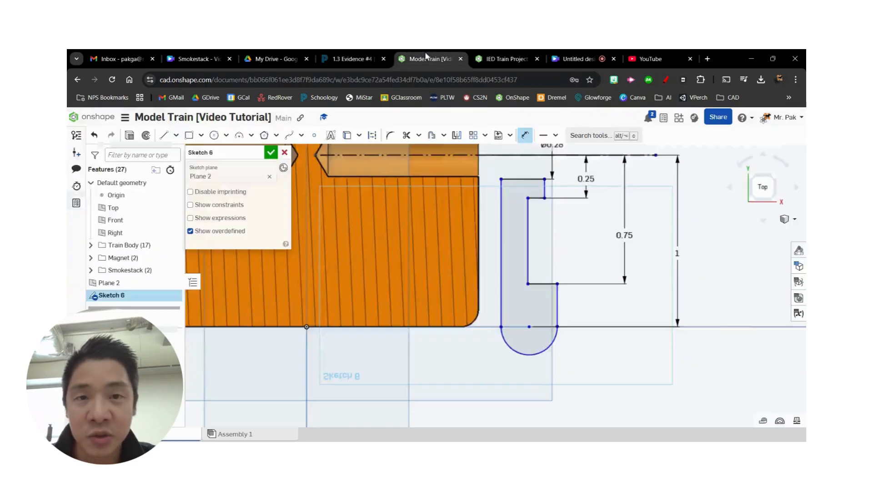
pyautogui.click(555, 135)
pyautogui.click(562, 237)
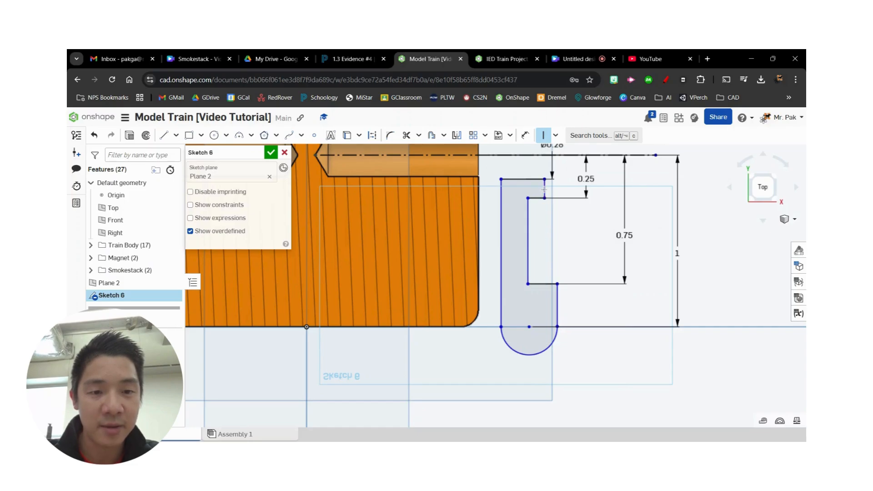
pyautogui.click(557, 284)
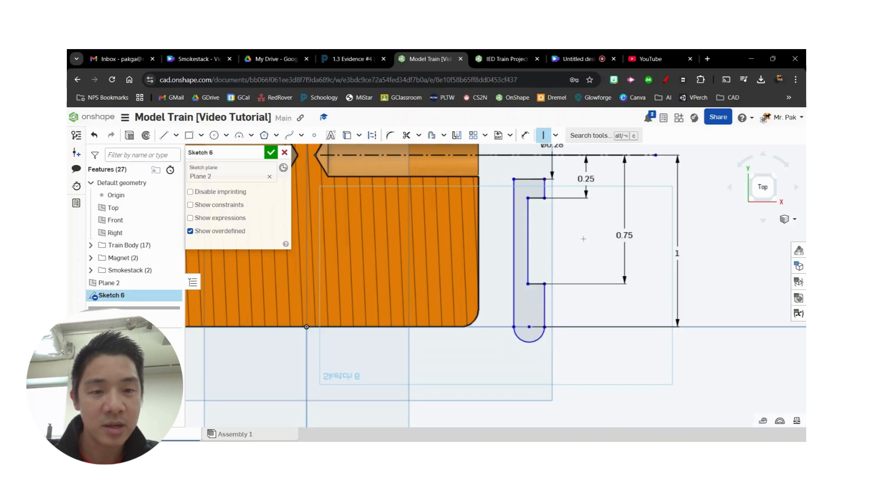
# - Dimension the rim's width between its two vertical sides as 0.25 in
pyautogui.press('d')
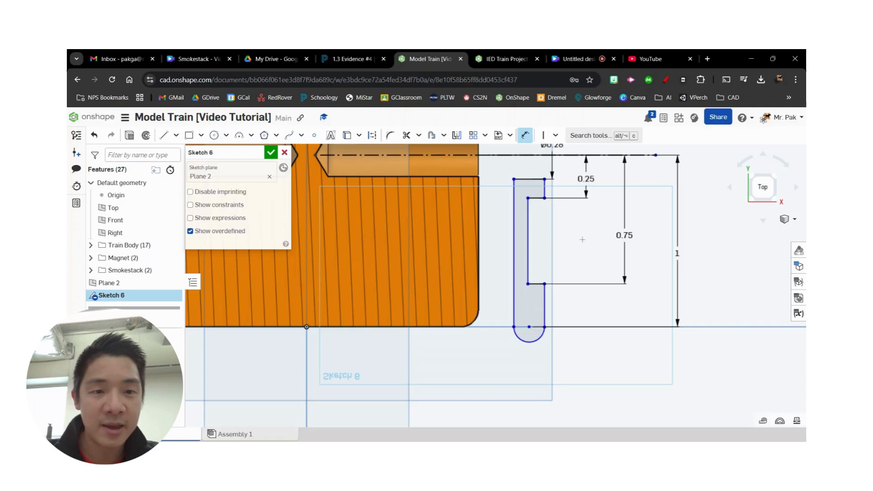
pyautogui.click(544, 300)
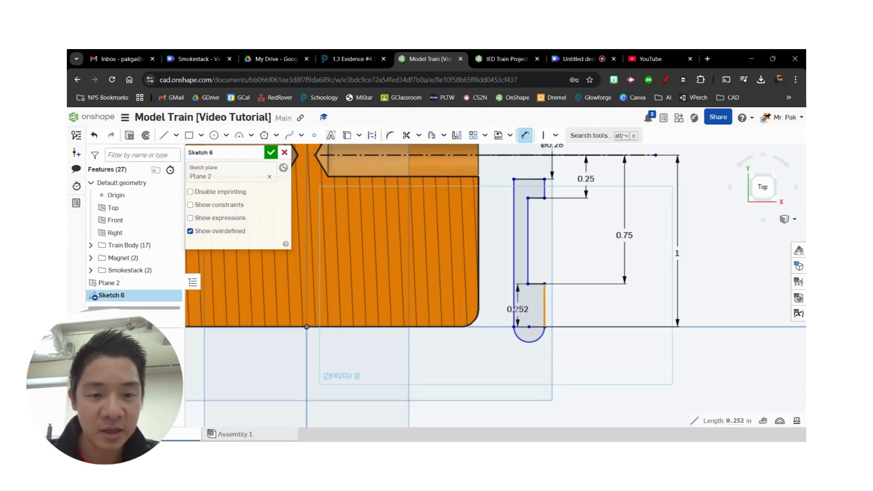
pyautogui.click(515, 307)
pyautogui.click(520, 372)
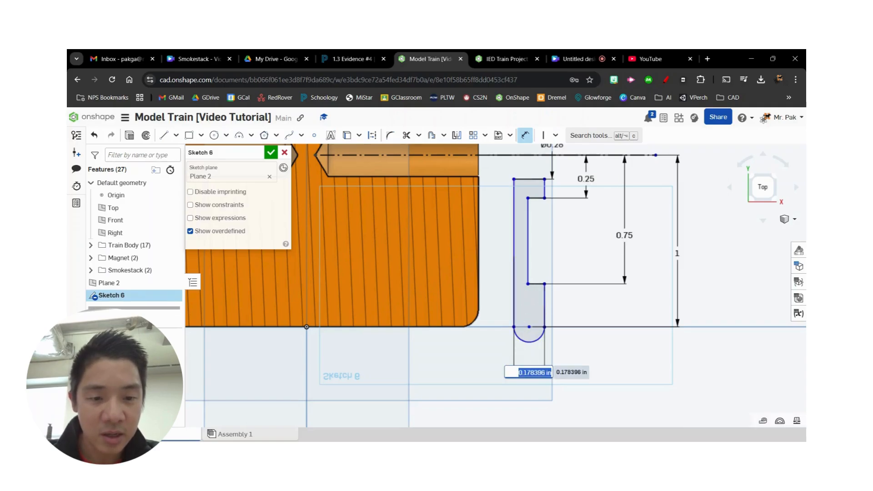
pyautogui.write('0.25')
pyautogui.press('Return')
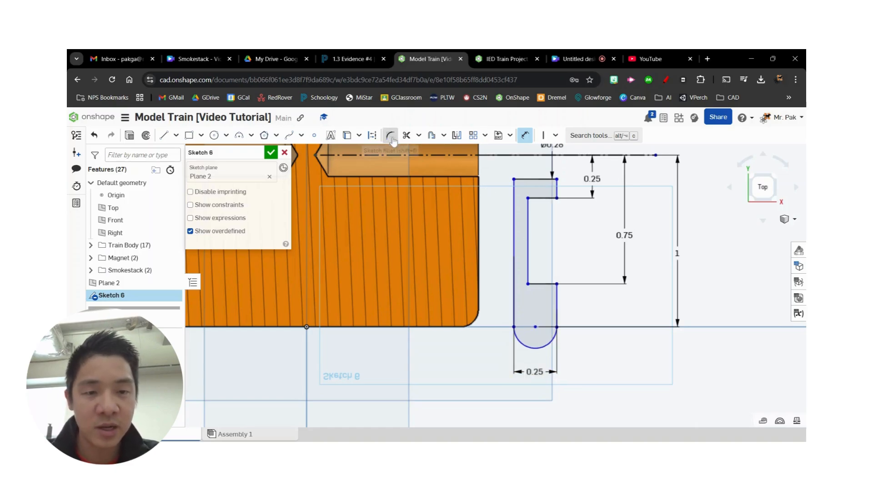
# - Dimension the distance between the recessed web edge and the rim's outward side as 0.125 in
pyautogui.click(553, 291)
pyautogui.click(527, 248)
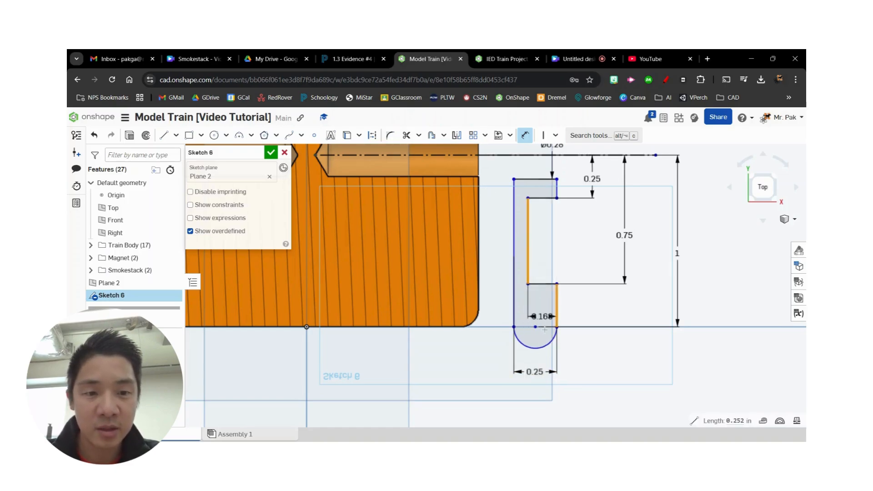
pyautogui.click(559, 392)
pyautogui.press('BackSpace')
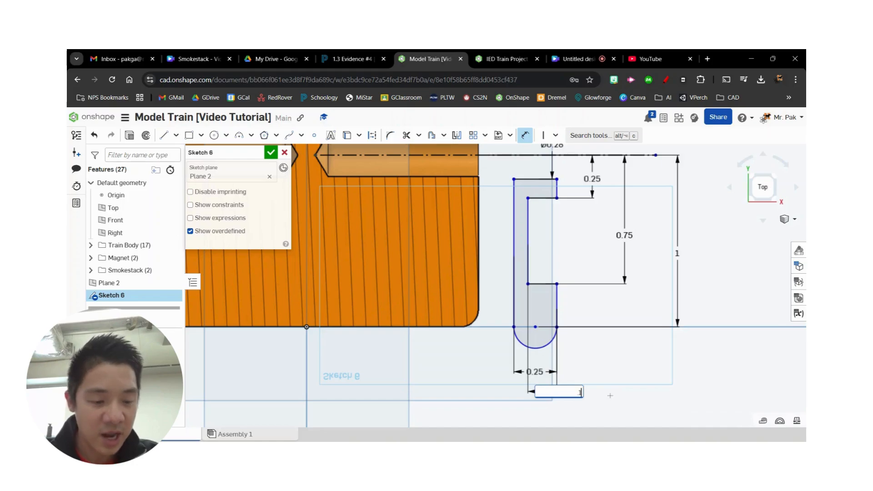
pyautogui.press('Return')
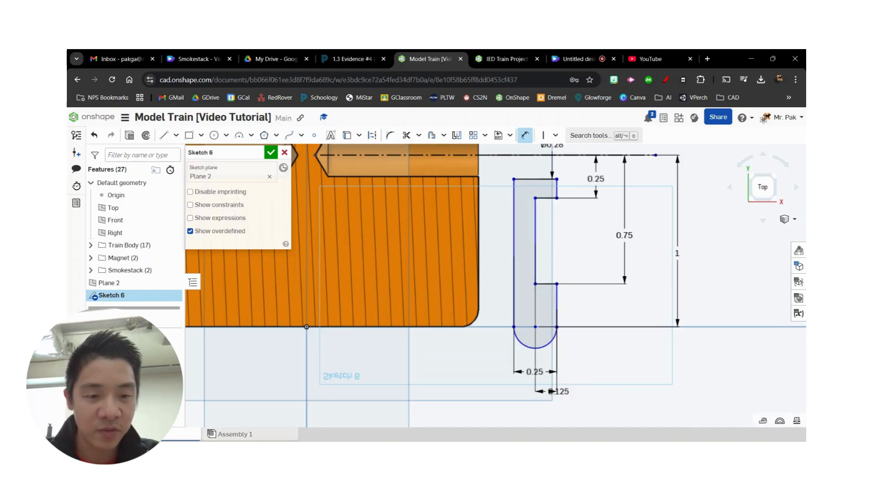
# - Check the wheel drawing and dimension the radius of the rim's end arc as 0.125 in
pyautogui.click(357, 59)
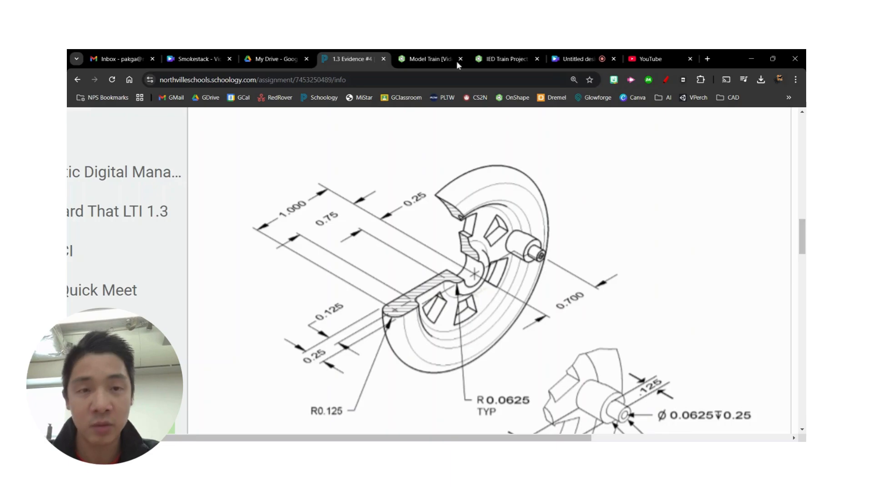
pyautogui.click(428, 59)
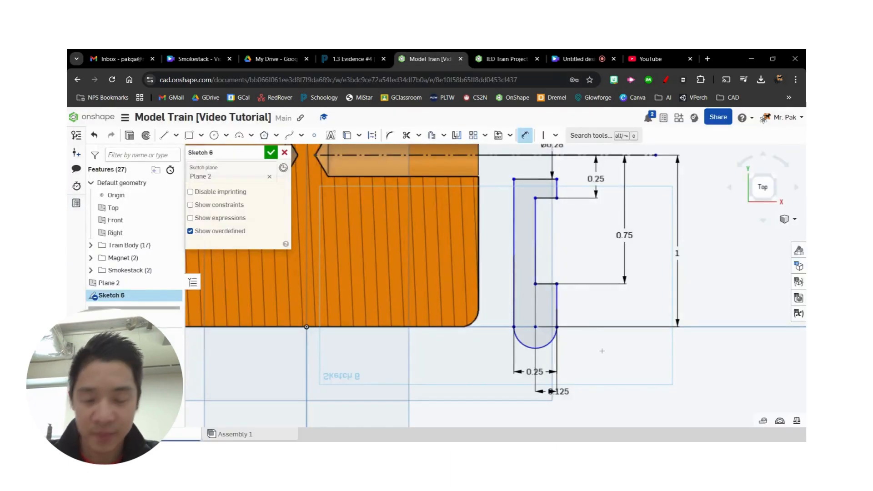
pyautogui.click(548, 346)
pyautogui.click(574, 364)
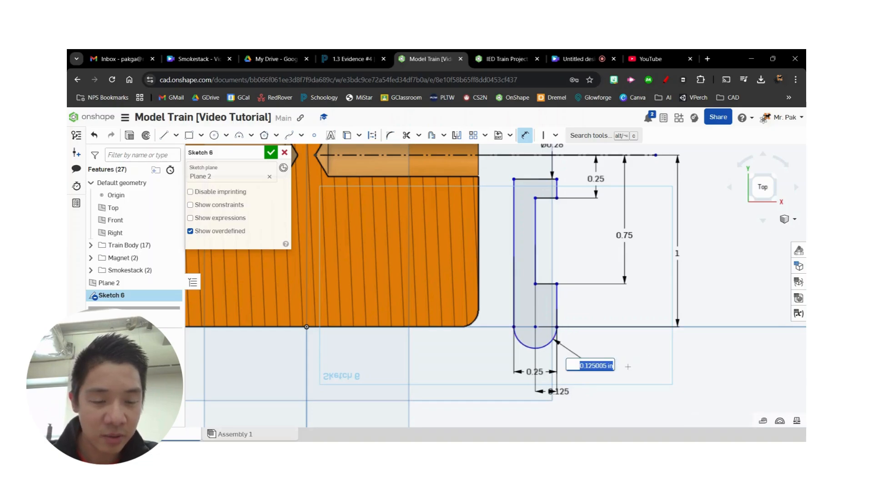
pyautogui.write('0.125')
pyautogui.press('Return')
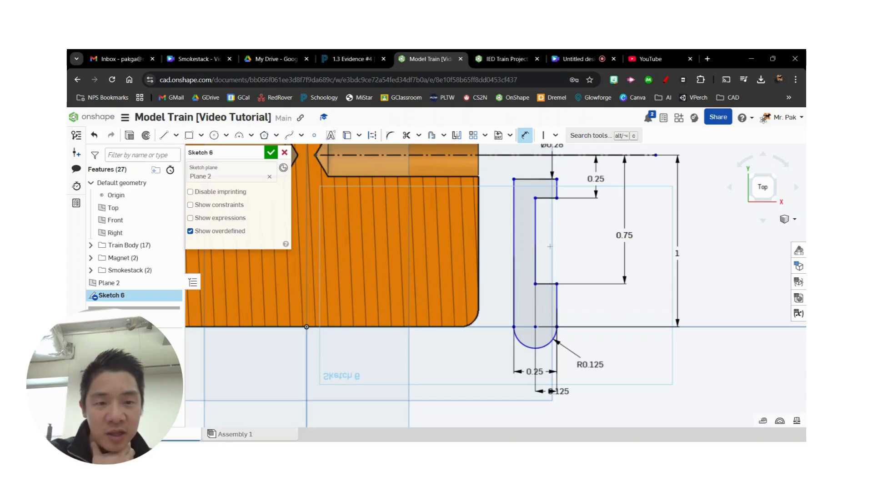
pyautogui.press('Escape')
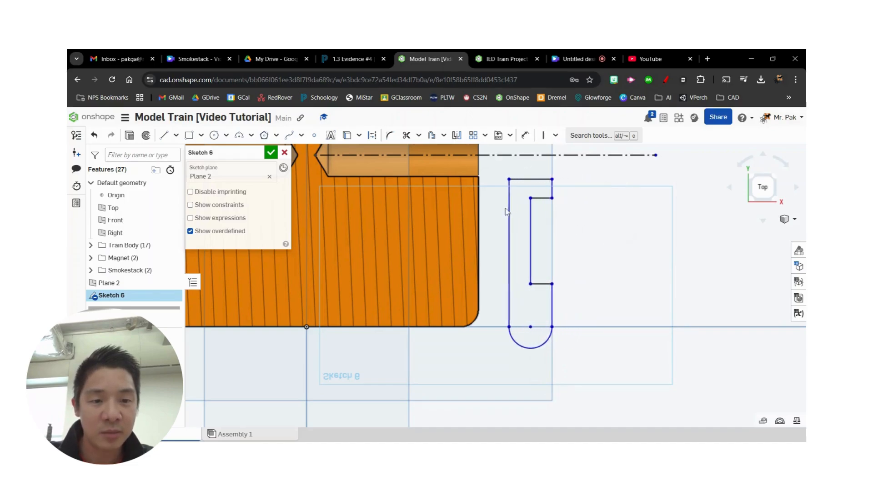
# - Slide the wheel profile sideways until it sits just outside the train body's side
pyautogui.moveTo(506, 212)
pyautogui.mouseDown()
pyautogui.moveTo(537, 209)
pyautogui.moveTo(510, 213)
pyautogui.moveTo(523, 211)
pyautogui.mouseUp()
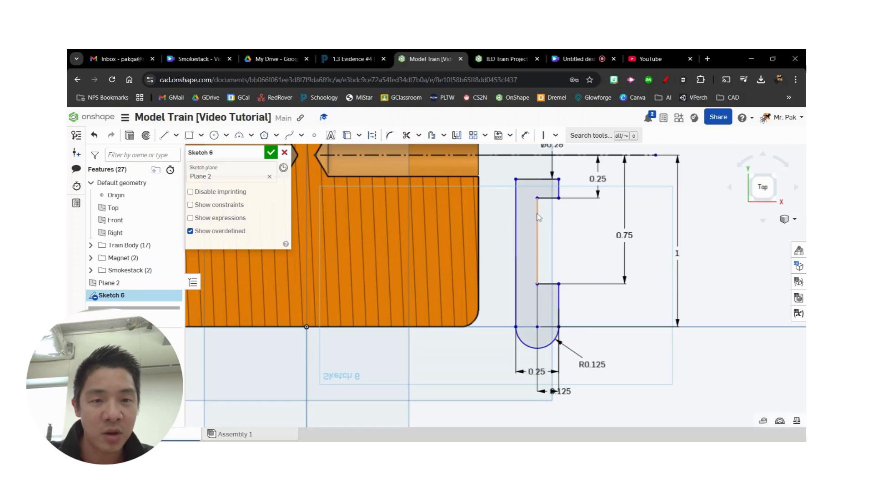
pyautogui.moveTo(539, 217)
pyautogui.mouseDown()
pyautogui.moveTo(601, 218)
pyautogui.moveTo(574, 218)
pyautogui.moveTo(584, 220)
pyautogui.moveTo(567, 242)
pyautogui.mouseUp()
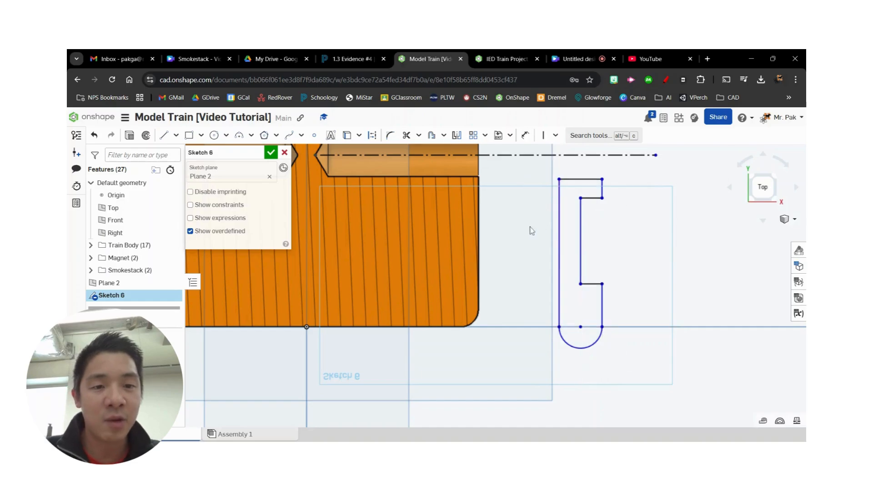
pyautogui.moveTo(532, 230); pyautogui.dragTo(490, 231)
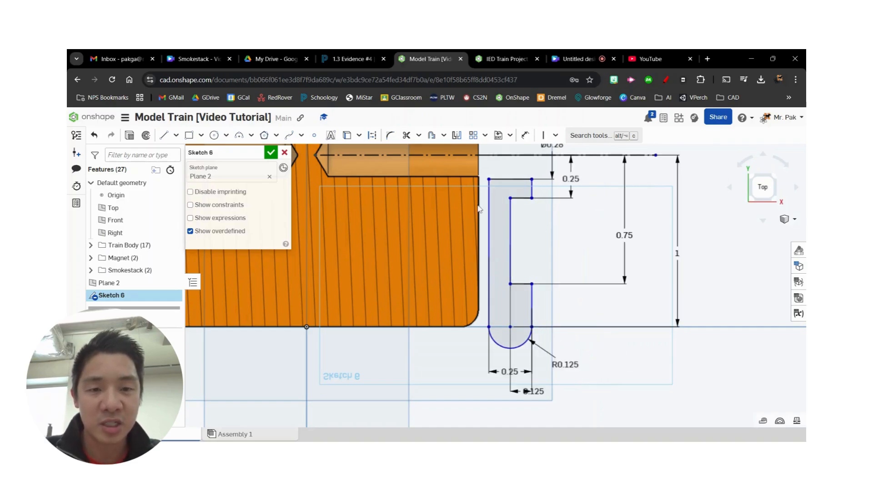
pyautogui.click(556, 135)
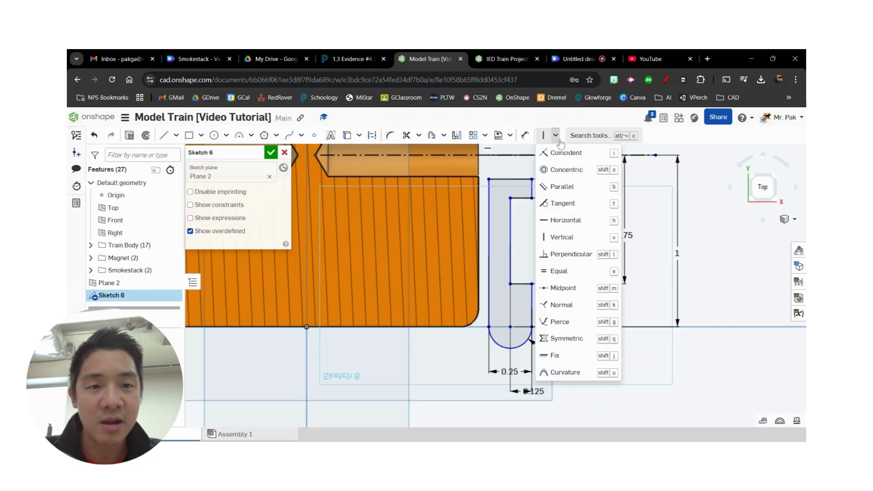
pyautogui.click(559, 152)
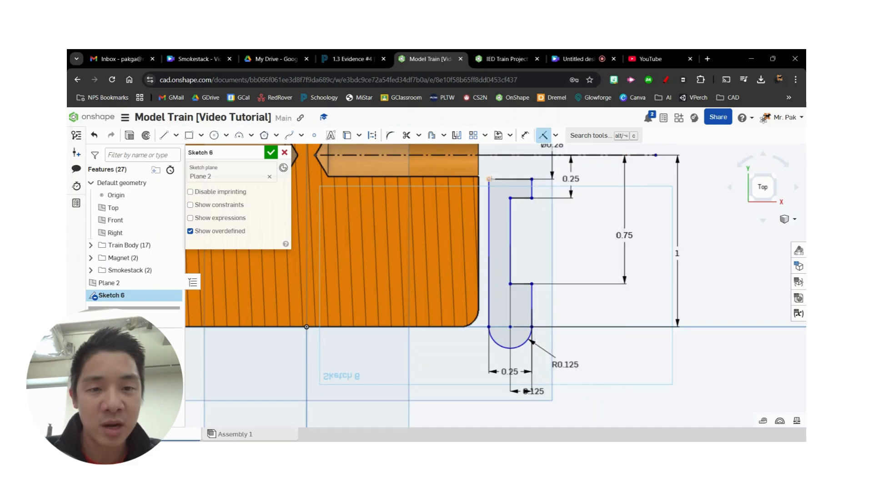
pyautogui.click(489, 179)
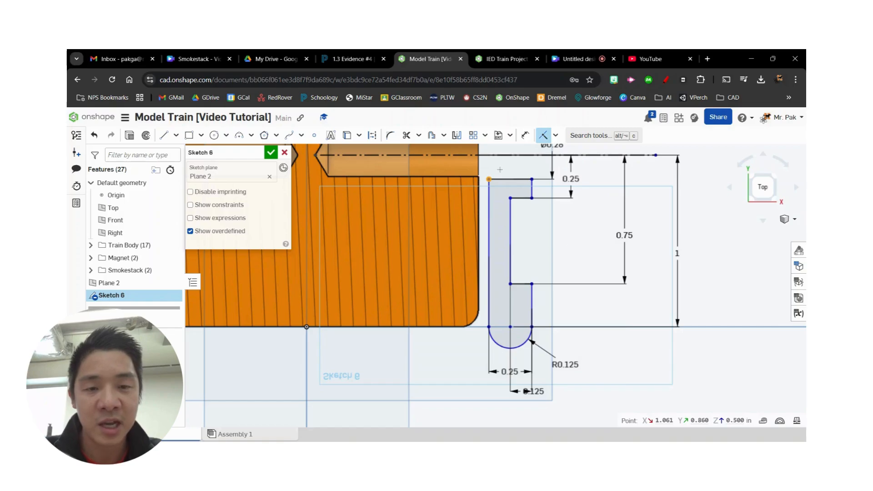
pyautogui.press('Escape')
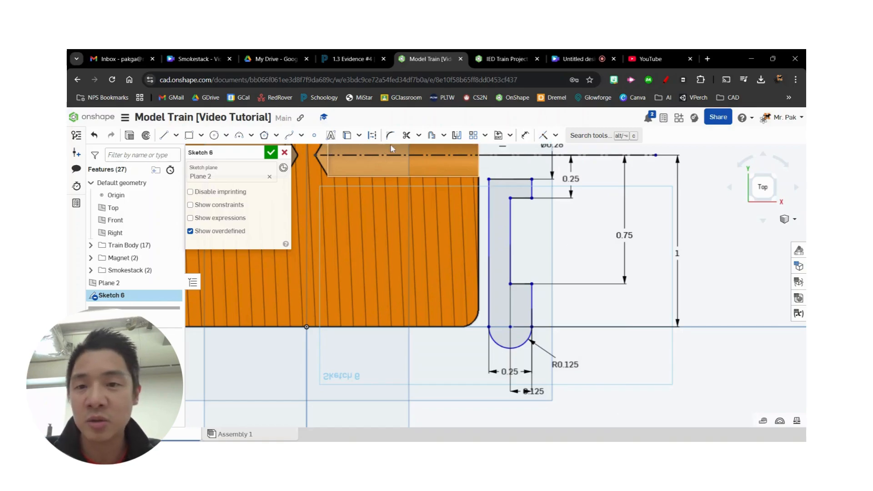
# - Project the train body's side edge facing the wheel profile into the sketch with Use, then restore the top view
pyautogui.click(347, 135)
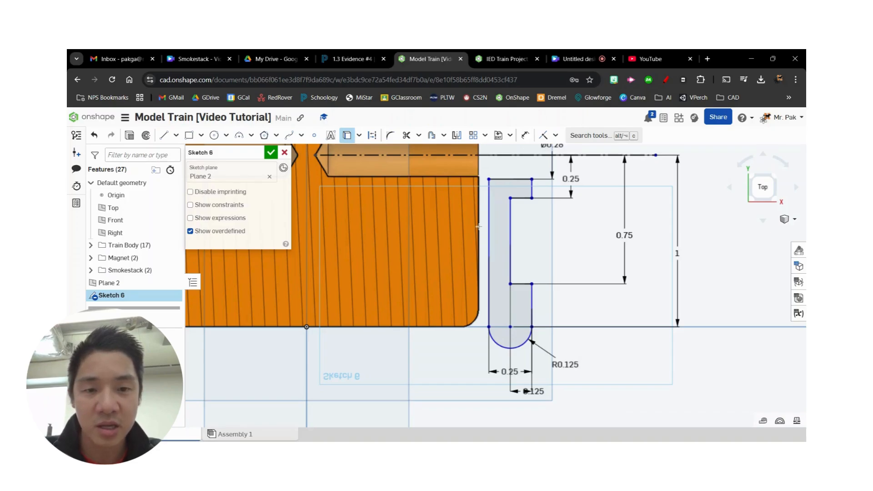
pyautogui.moveTo(552, 259); pyautogui.dragTo(551, 265, button='right')
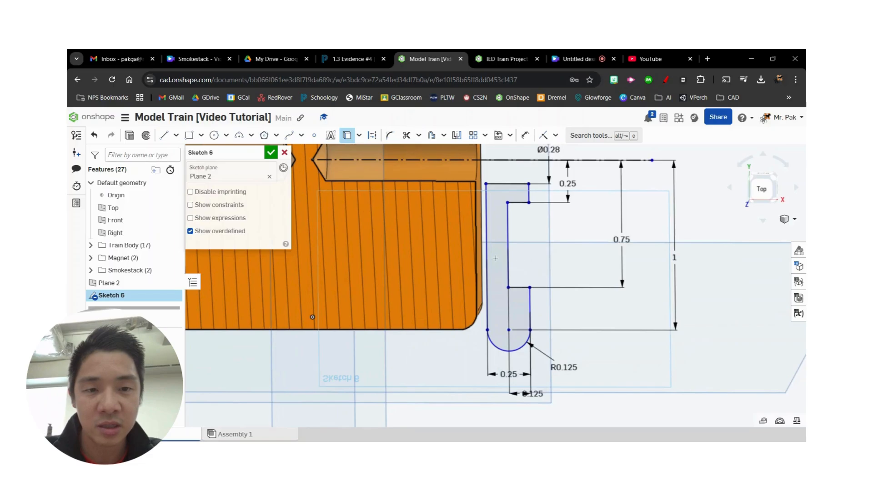
pyautogui.scroll(2, 484, 232)
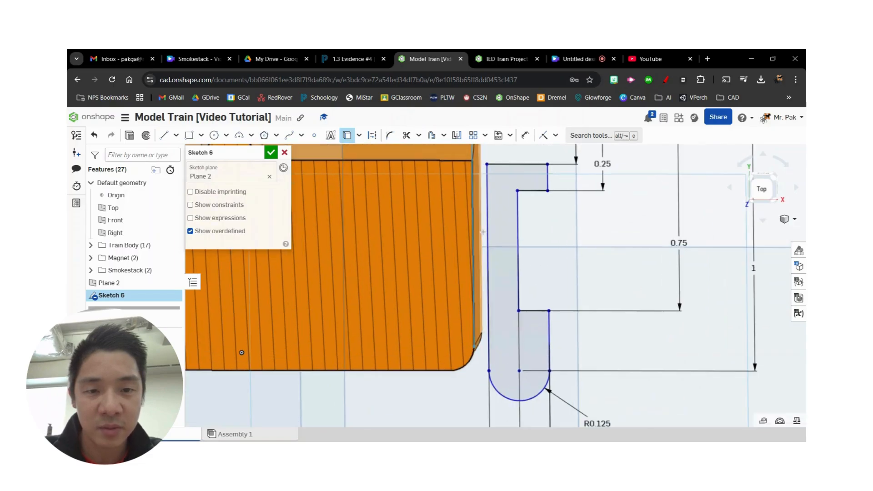
pyautogui.moveTo(483, 232); pyautogui.dragTo(487, 229, button='right')
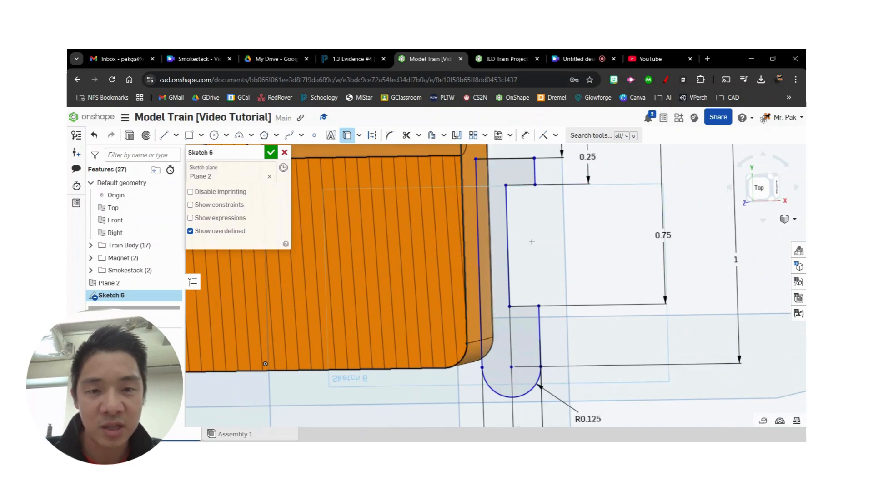
pyautogui.click(760, 188)
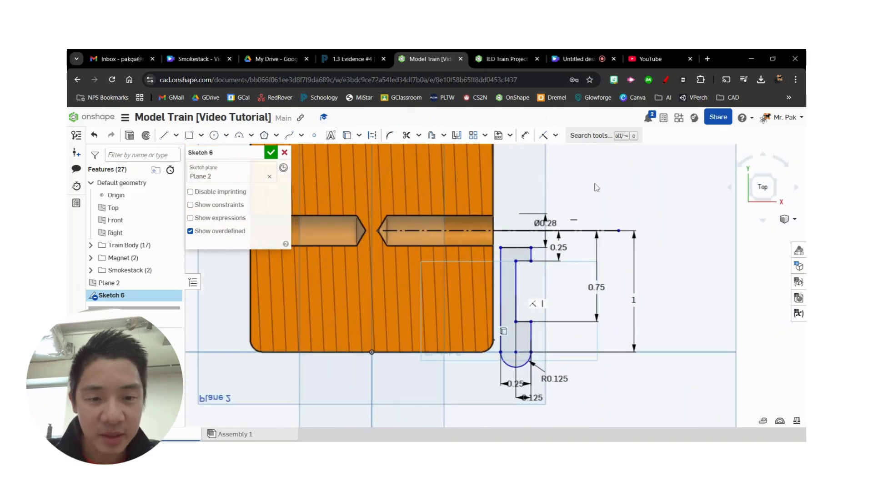
# - Make the hub's inward corner coincident with the projected side edge of the train body
pyautogui.click(543, 135)
pyautogui.click(501, 248)
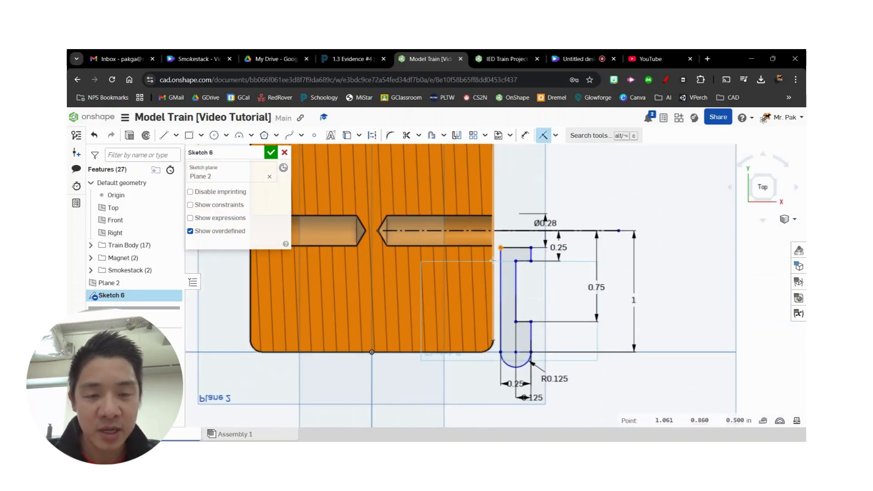
pyautogui.scroll(-3, 527, 314)
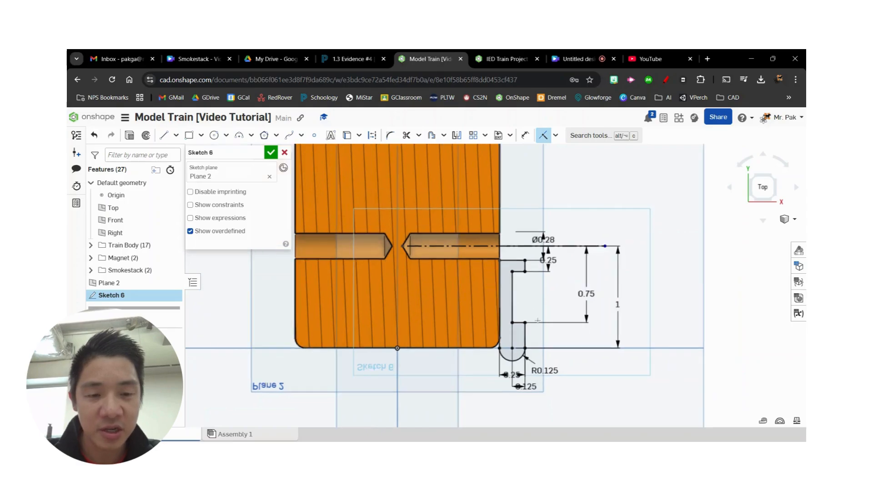
pyautogui.scroll(3, 567, 337)
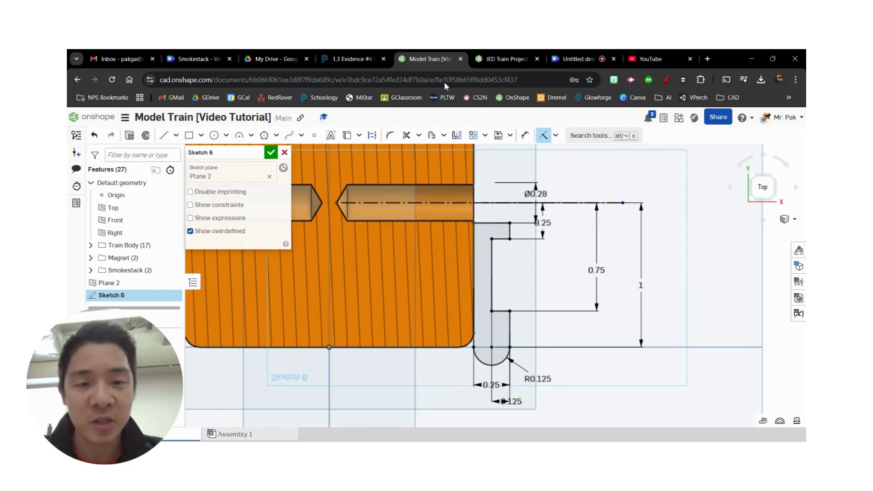
# - Consult the wheel drawing for the typical fillet radius and round the hub's outward corner with a 0.0625 in sketch fillet
pyautogui.click(369, 58)
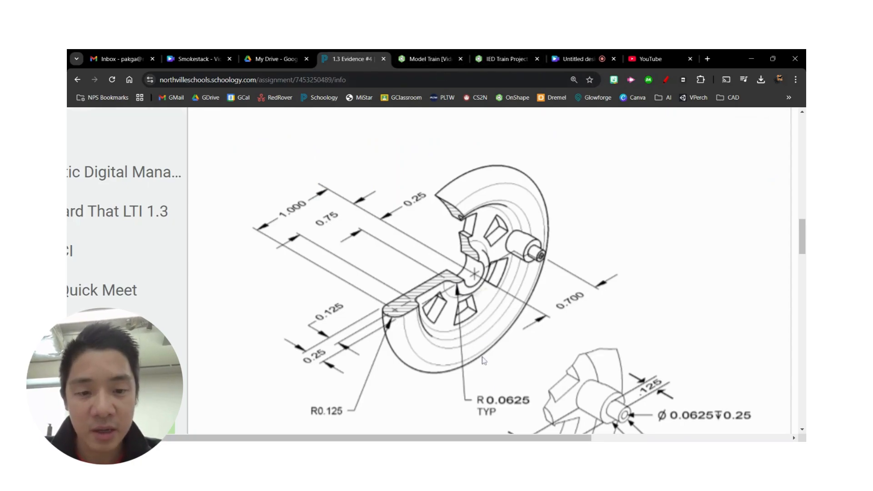
pyautogui.scroll(-2, 499, 374)
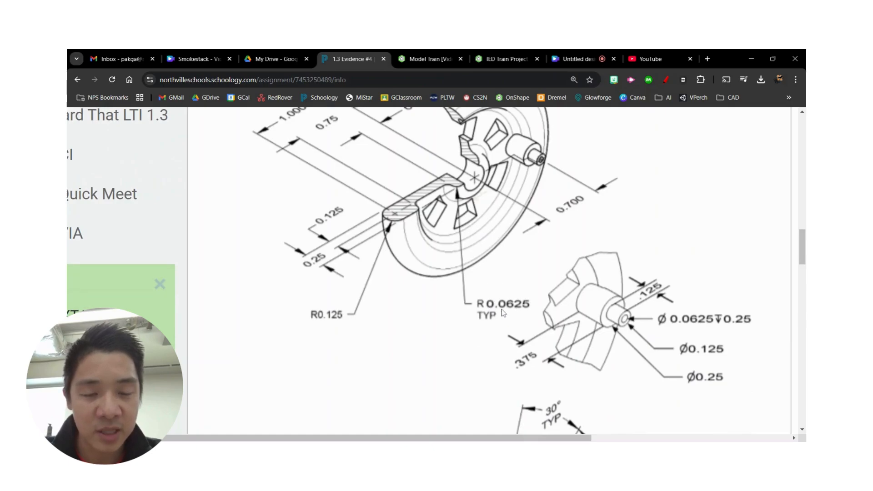
pyautogui.click(435, 58)
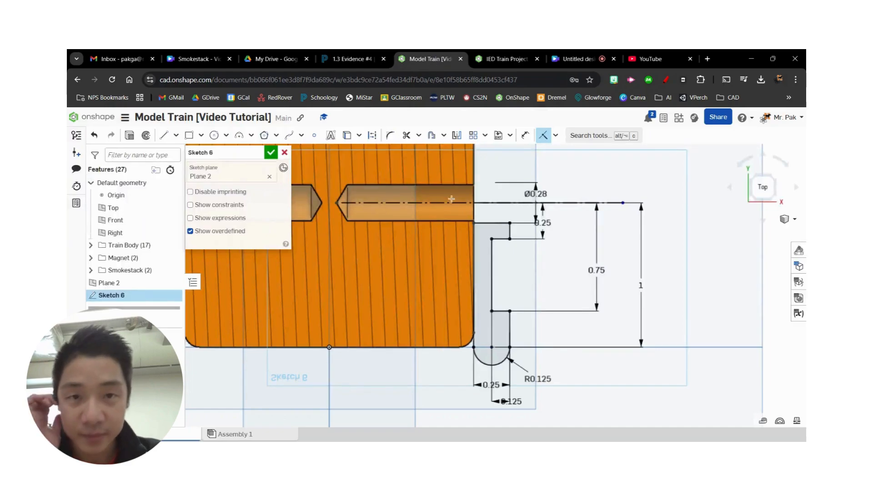
pyautogui.click(390, 138)
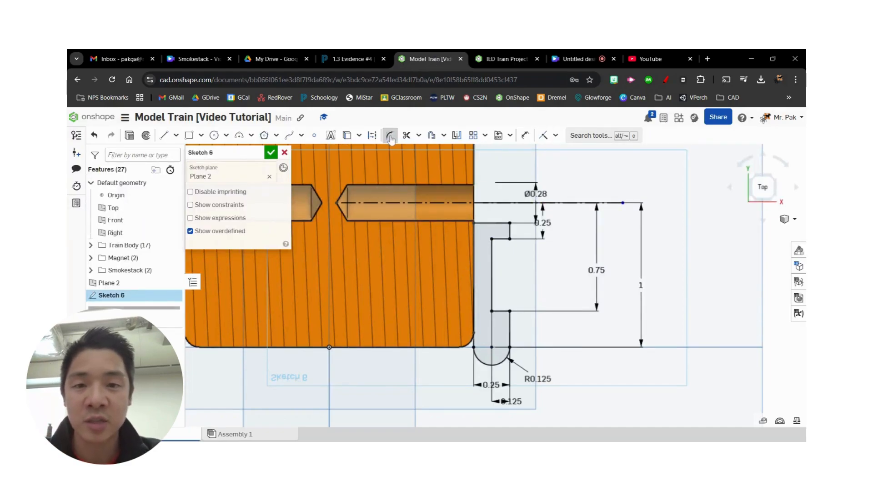
pyautogui.scroll(3, 504, 239)
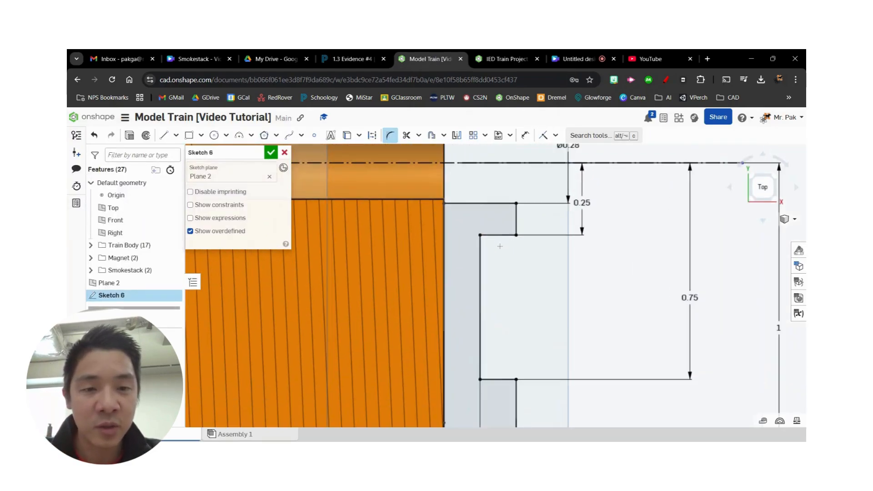
pyautogui.click(503, 236)
pyautogui.click(516, 221)
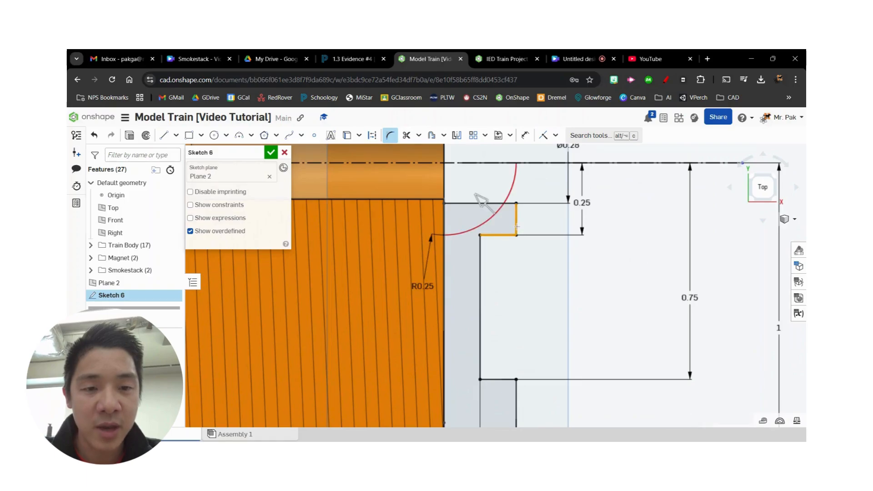
pyautogui.doubleClick(428, 286)
pyautogui.press('BackSpace')
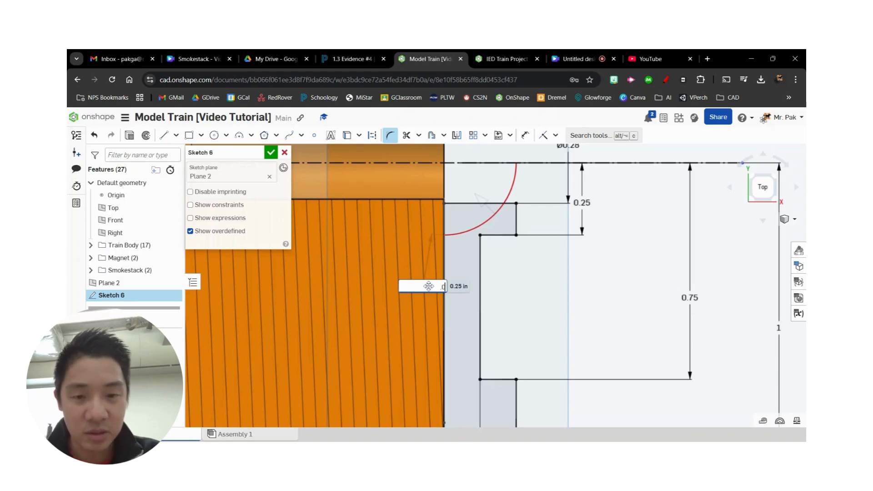
pyautogui.press('Return')
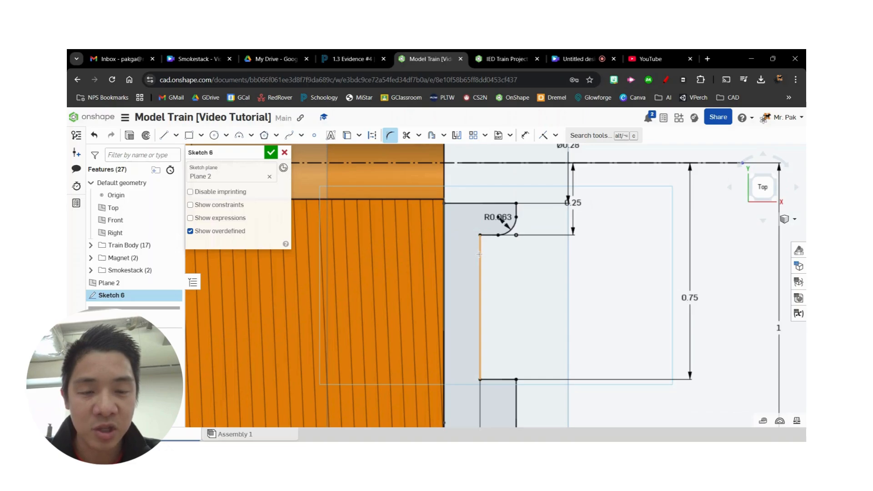
# - Round the two inner corners of the recess, where the web meets the hub and the rim, with the same 0.0625 in fillet
pyautogui.click(480, 255)
pyautogui.click(488, 235)
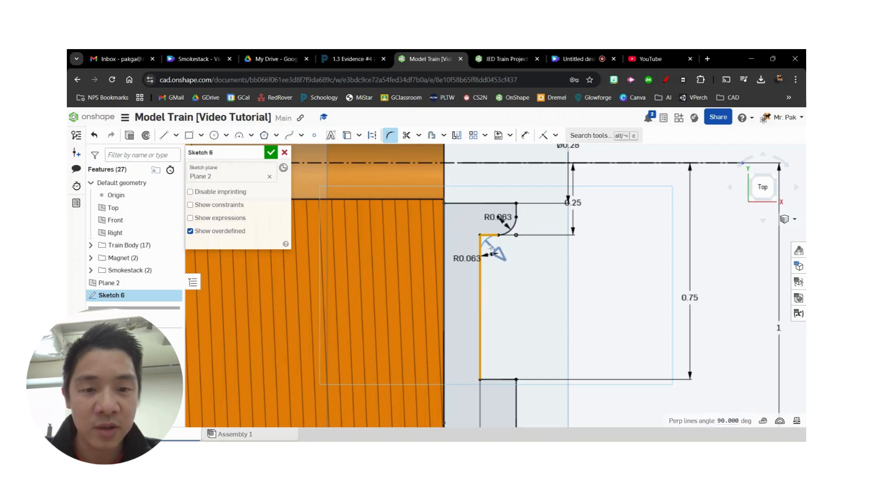
pyautogui.click(511, 305)
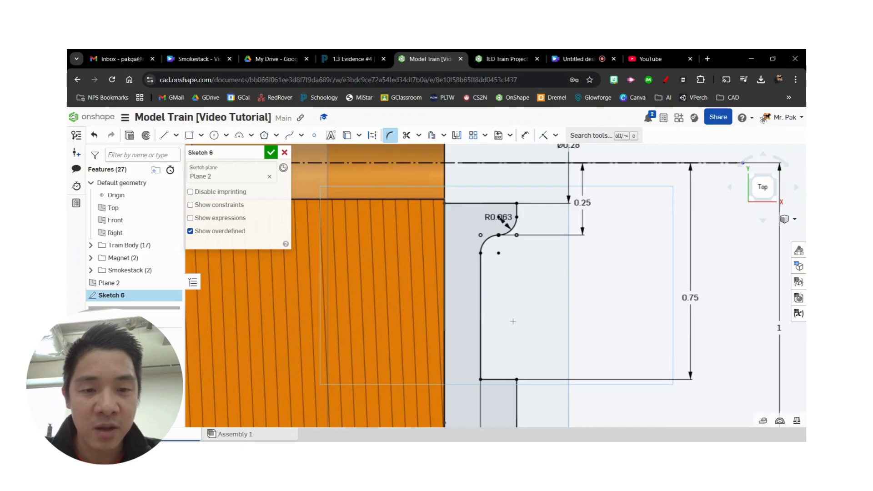
pyautogui.moveTo(513, 322); pyautogui.dragTo(527, 252, button='middle')
pyautogui.click(496, 297)
pyautogui.click(508, 310)
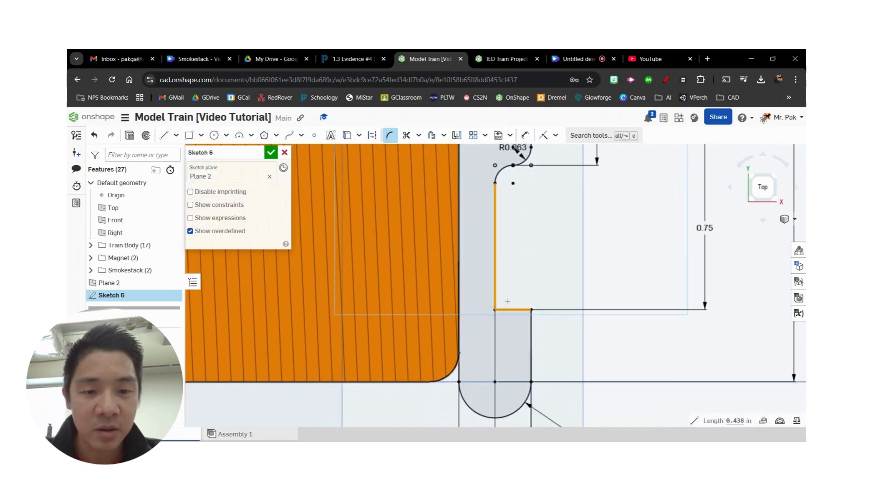
pyautogui.click(510, 291)
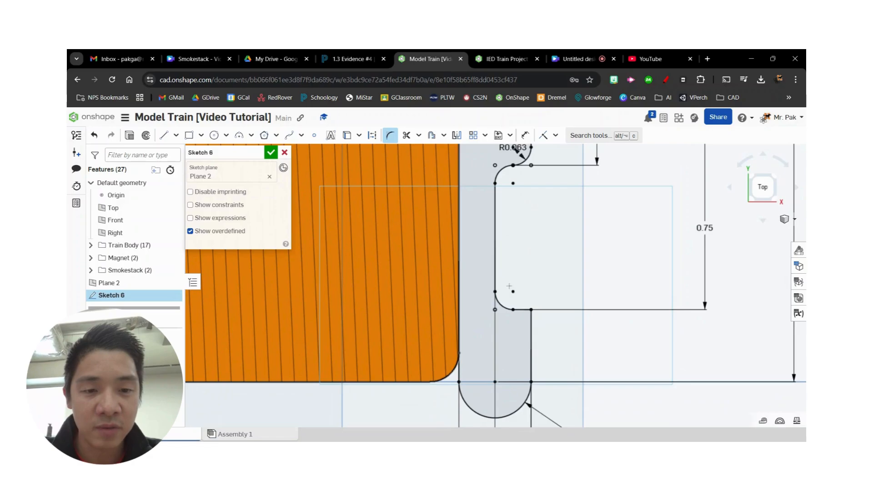
# - Round the rim's outward corner beside the recess with the same 0.0625 in fillet and finish the wheel sketch
pyautogui.click(520, 309)
pyautogui.click(531, 328)
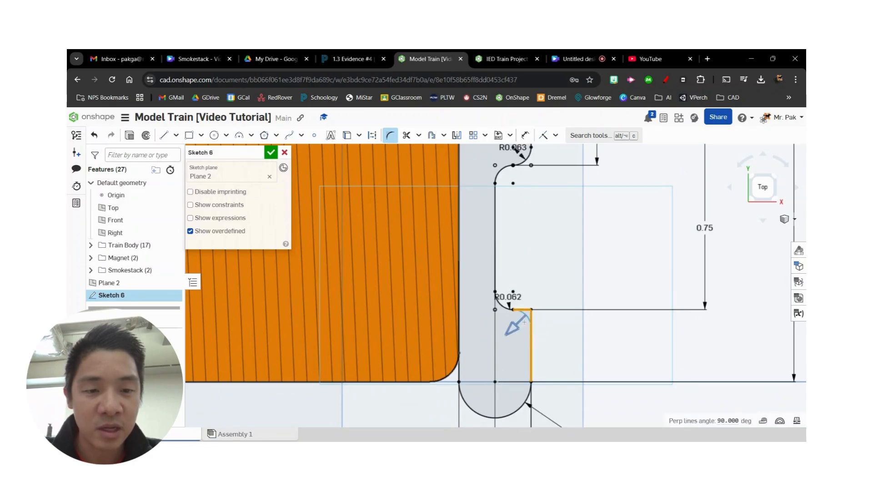
pyautogui.click(529, 336)
pyautogui.scroll(-3, 554, 320)
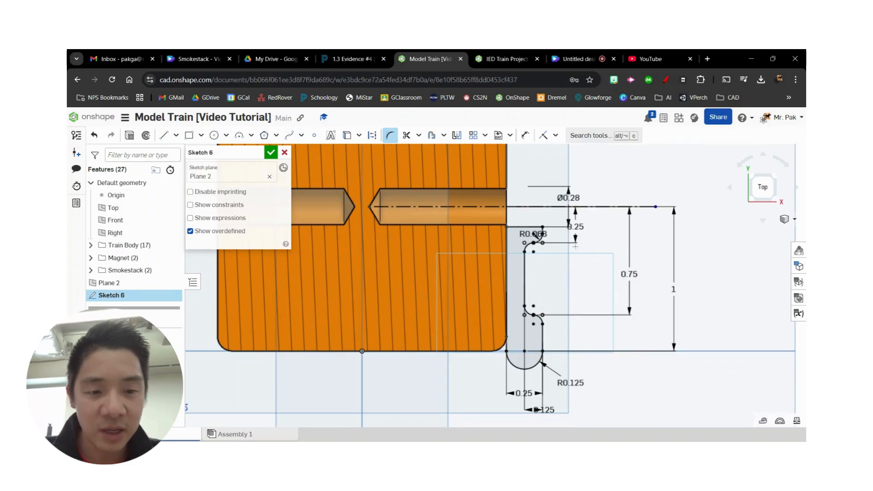
pyautogui.click(271, 153)
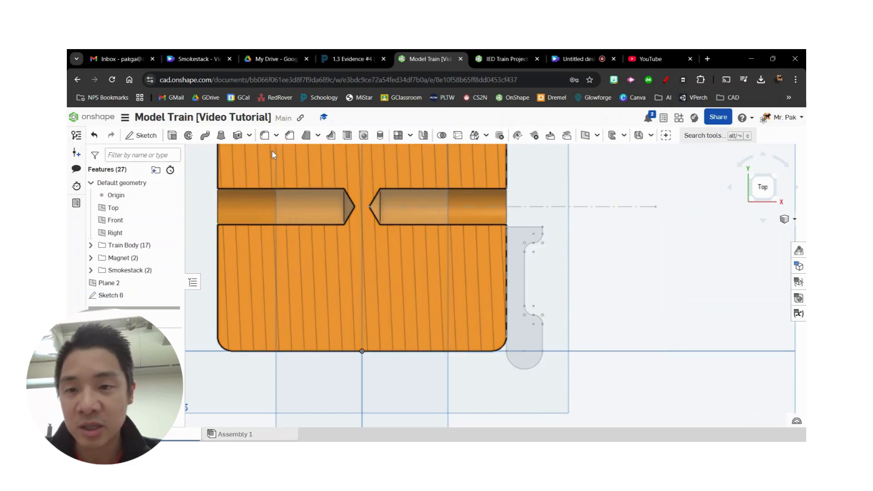
# - Revolve the wheel profile a full turn about the axle hole's centerline, creating it as a new part
pyautogui.scroll(-2, 618, 314)
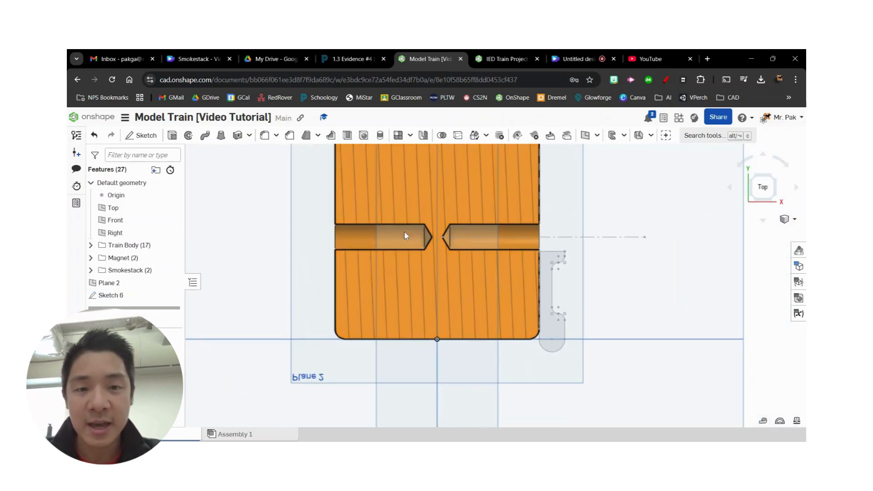
pyautogui.click(188, 135)
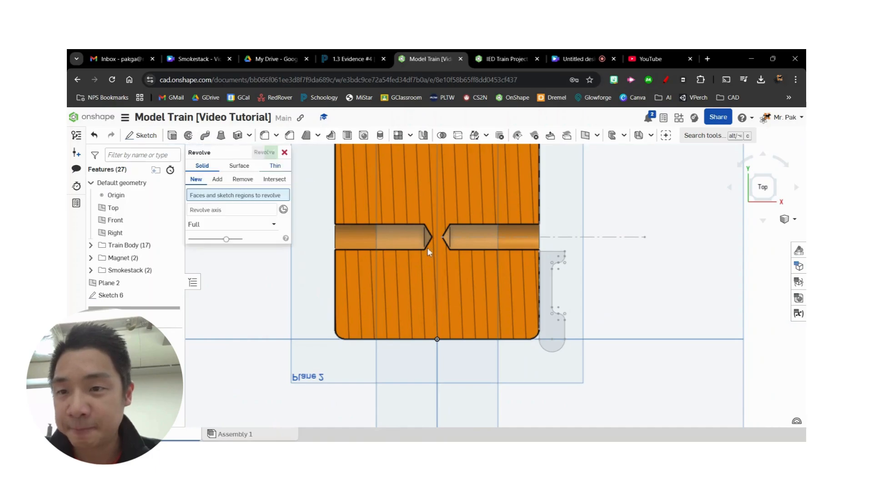
pyautogui.click(555, 337)
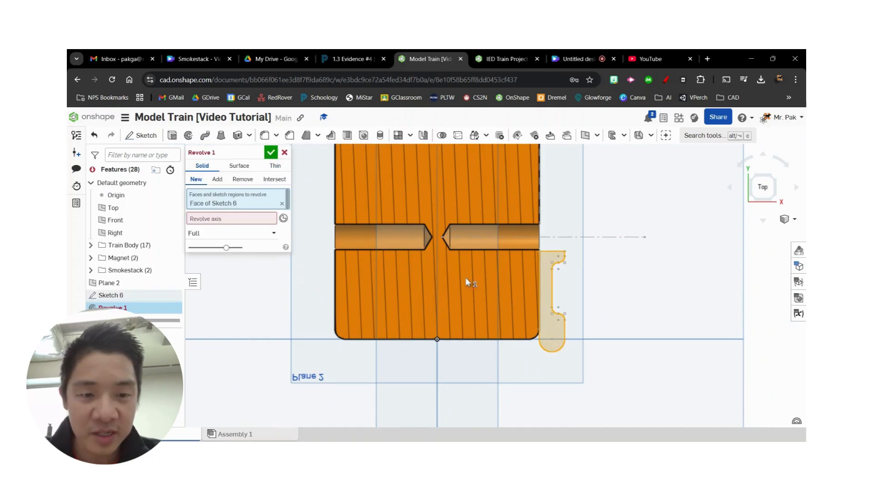
pyautogui.click(214, 219)
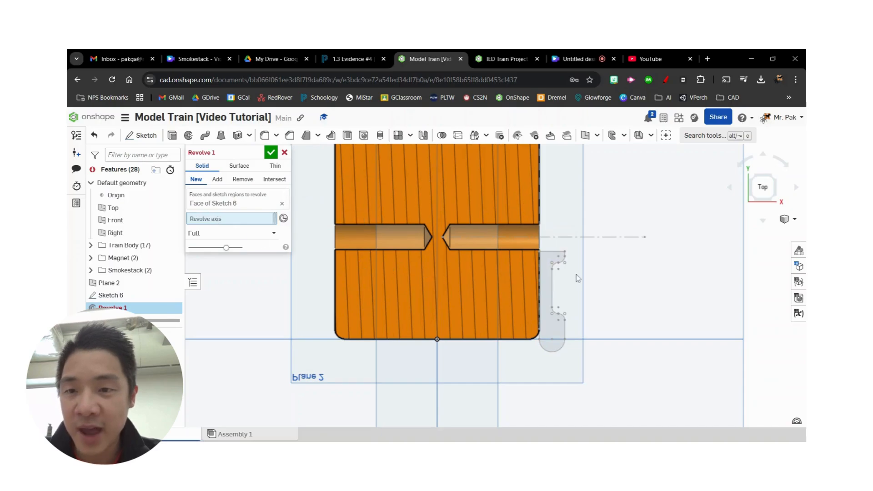
pyautogui.click(604, 239)
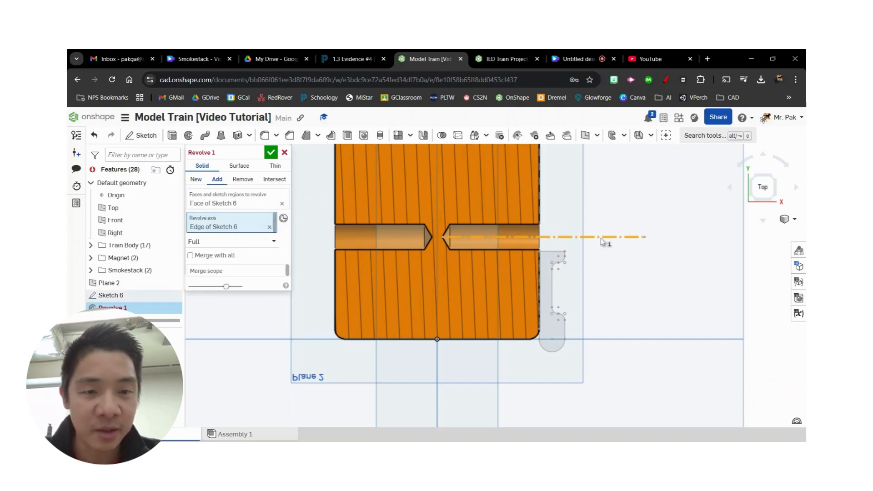
pyautogui.moveTo(653, 328)
pyautogui.mouseDown(button='right')
pyautogui.moveTo(649, 298)
pyautogui.moveTo(628, 289)
pyautogui.moveTo(628, 296)
pyautogui.mouseUp(button='right')
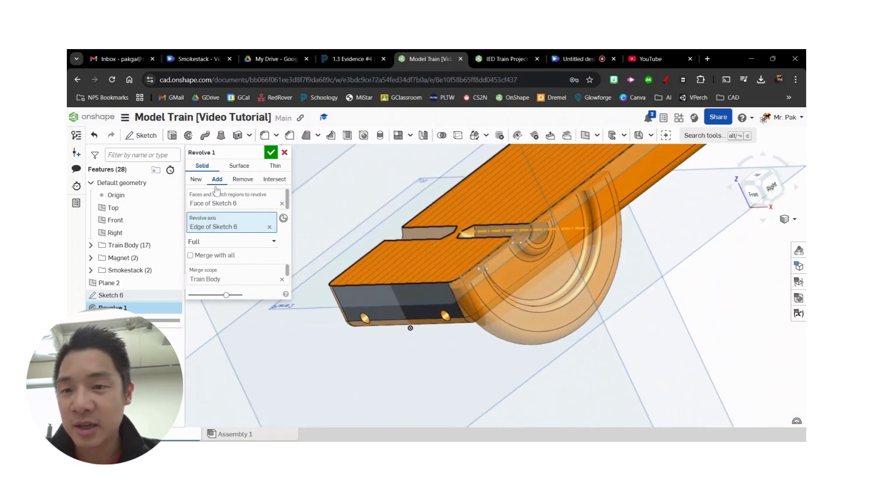
pyautogui.click(195, 180)
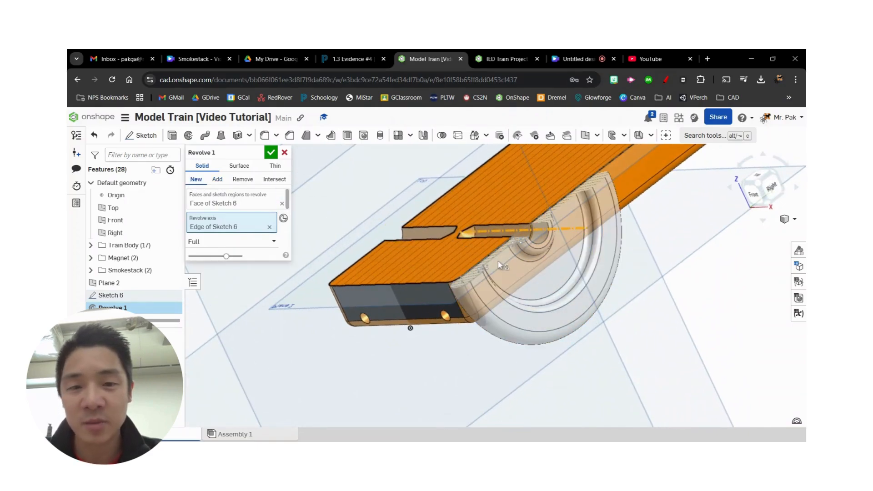
pyautogui.click(271, 153)
# - Turn off the section view to show the whole wheel and train body
pyautogui.scroll(-3, 728, 268)
pyautogui.moveTo(722, 275)
pyautogui.mouseDown(button='right')
pyautogui.moveTo(723, 250)
pyautogui.moveTo(717, 273)
pyautogui.mouseUp(button='right')
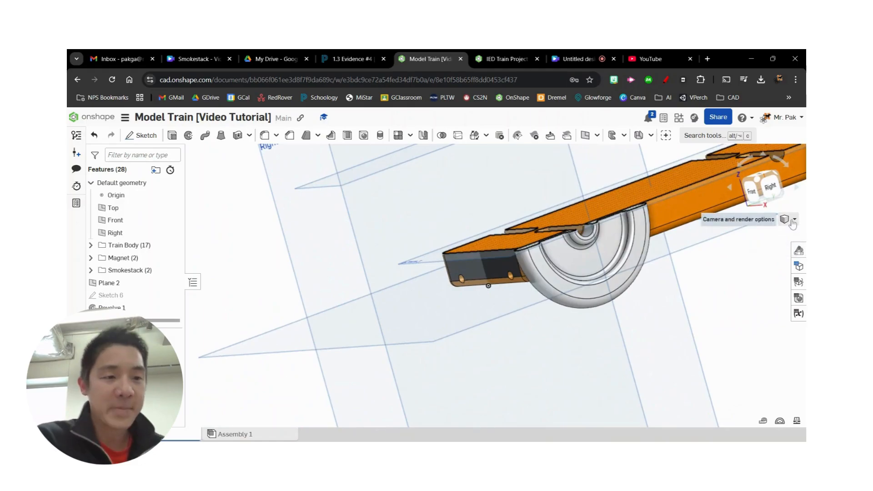
pyautogui.click(786, 219)
pyautogui.click(773, 379)
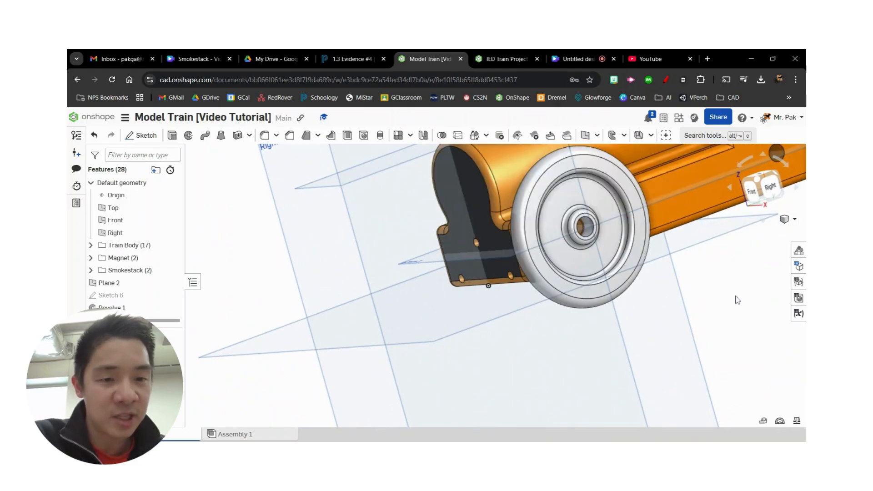
pyautogui.moveTo(737, 299); pyautogui.dragTo(700, 307, button='right')
pyautogui.moveTo(701, 307); pyautogui.dragTo(610, 342, button='middle')
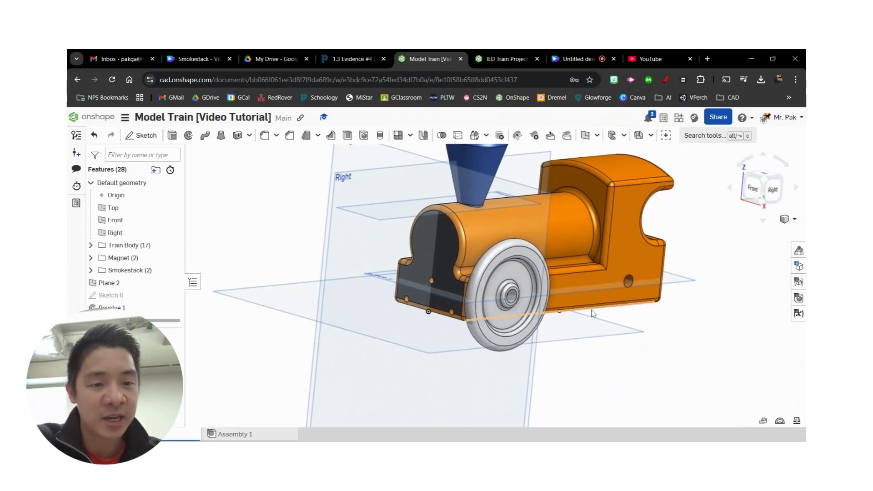
# - Consult the wheel drawing for the spoke openings' angles and radii, and start a sketch on the wheel's recessed web face, viewed straight on
pyautogui.click(353, 64)
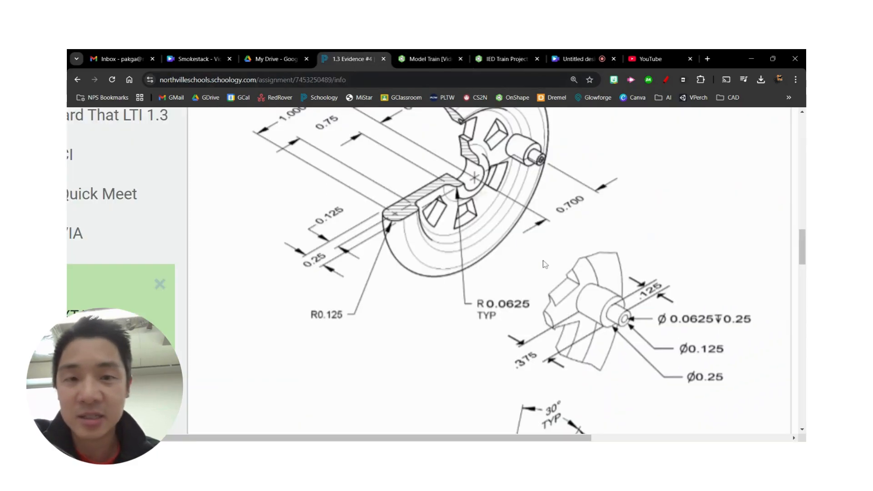
pyautogui.scroll(-7, 542, 264)
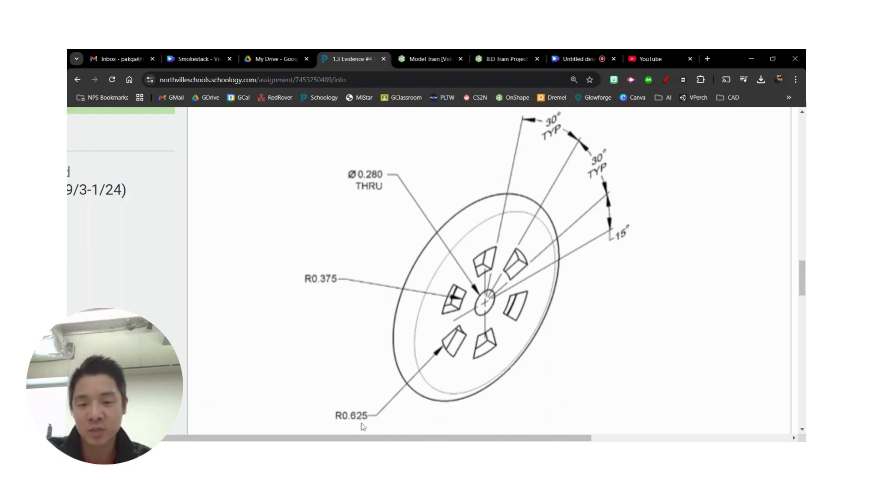
pyautogui.click(428, 59)
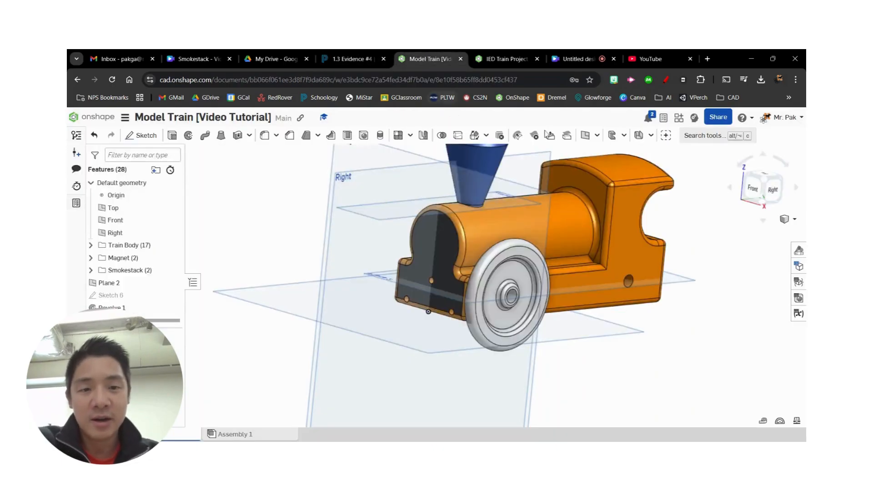
pyautogui.click(142, 135)
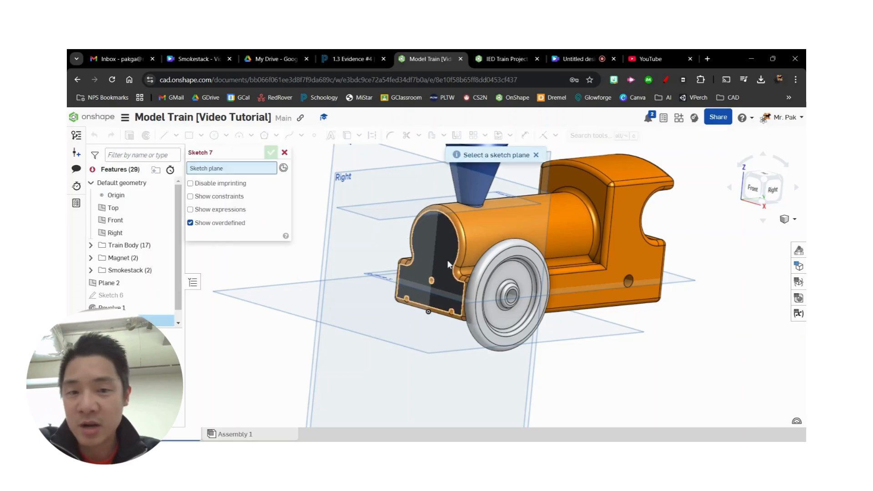
pyautogui.click(519, 275)
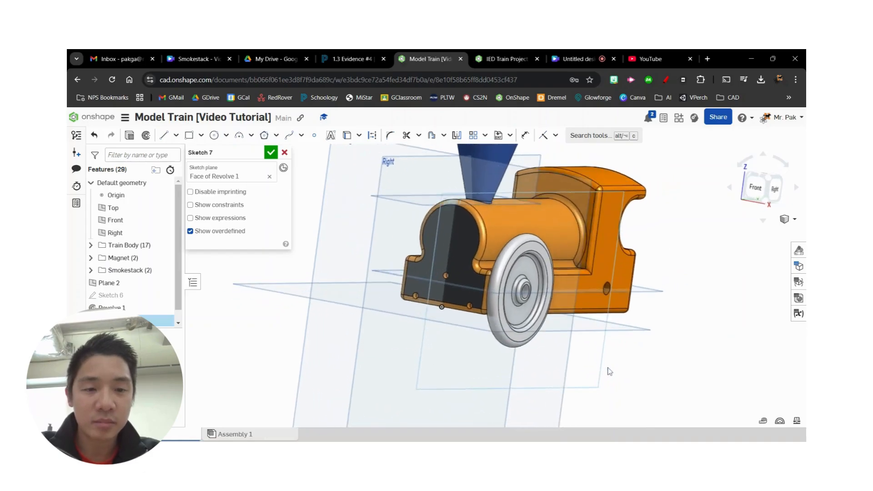
pyautogui.click(770, 197)
pyautogui.scroll(5, 445, 265)
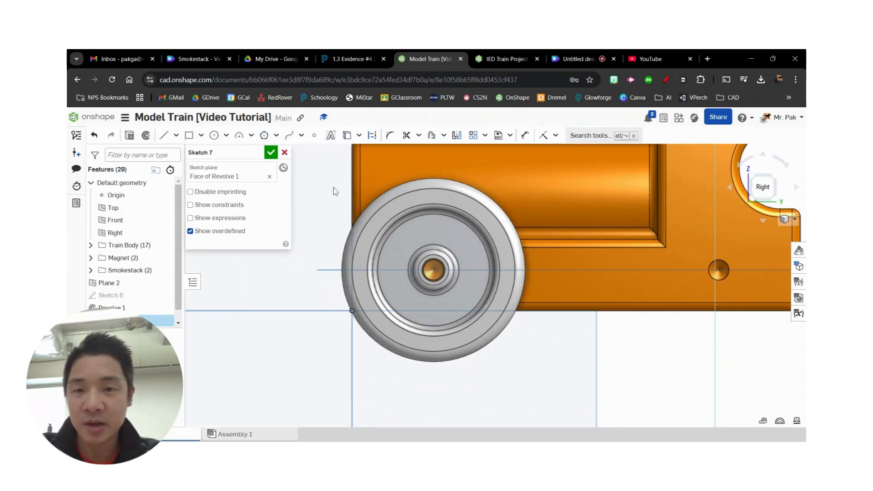
# - Sketch a horizontal construction line about 1.74 in long from the wheel's center toward the rear of the train
pyautogui.press('l')
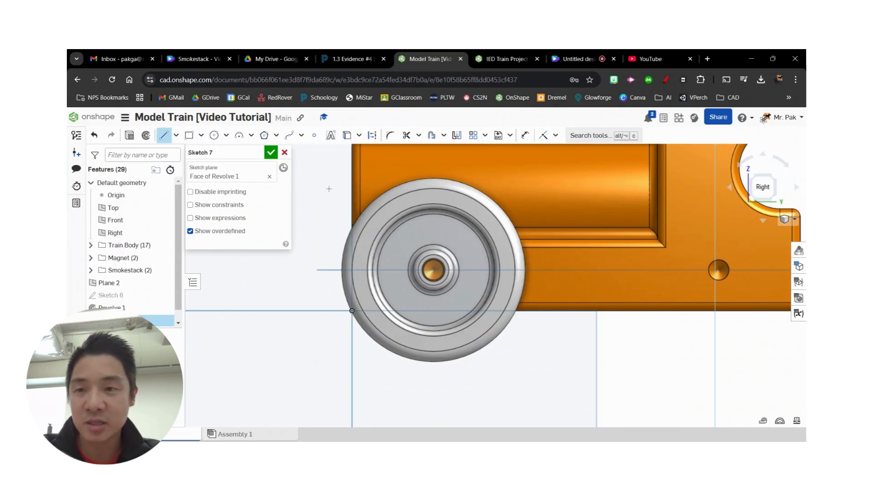
pyautogui.press('u')
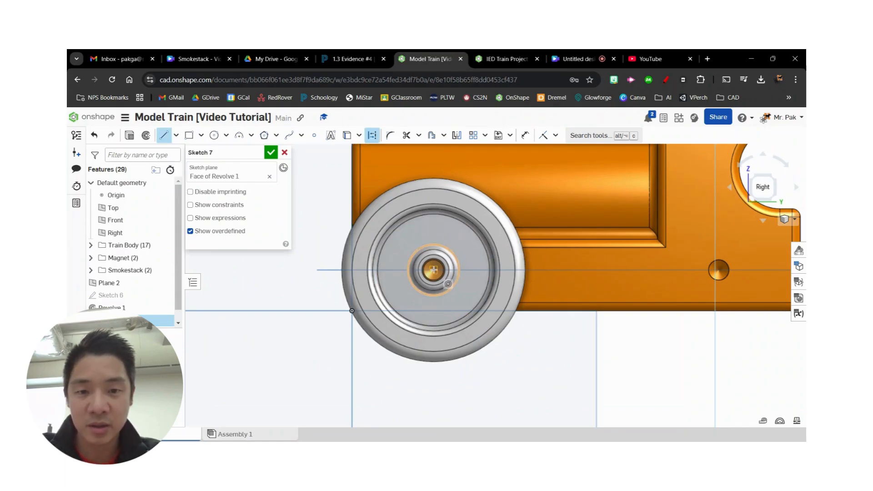
pyautogui.click(434, 270)
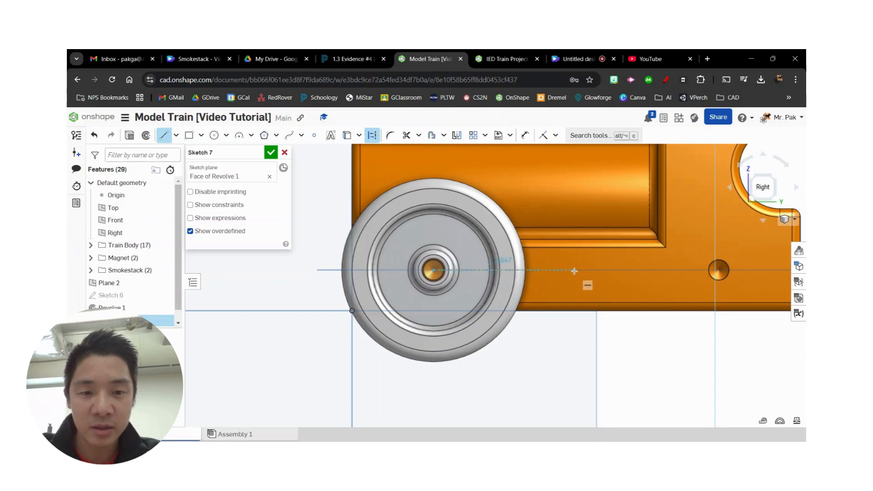
pyautogui.click(575, 271)
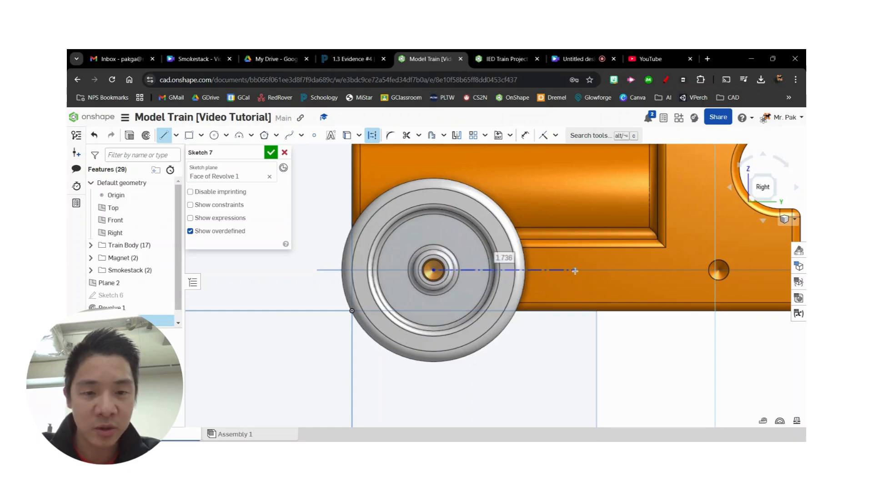
pyautogui.press('Escape')
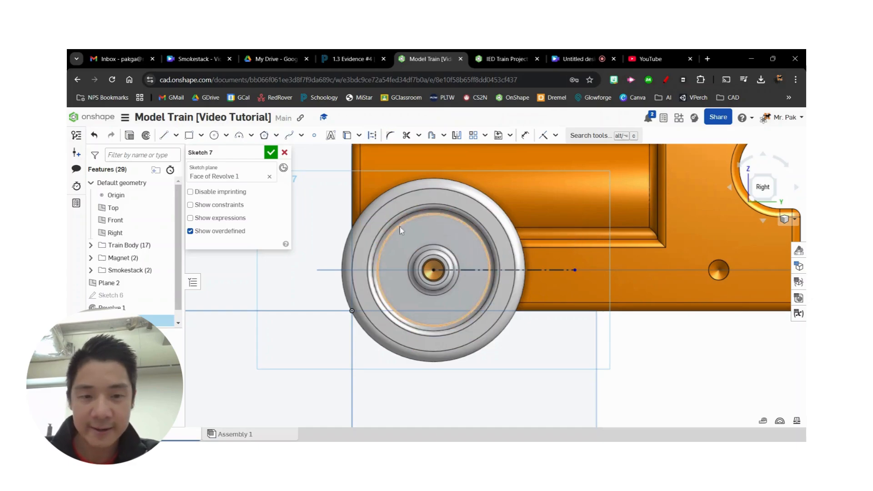
# - Sketch two sloped construction lines from the wheel's center, one about 15° above the horizontal line and the other about 33° beyond it
pyautogui.press('l')
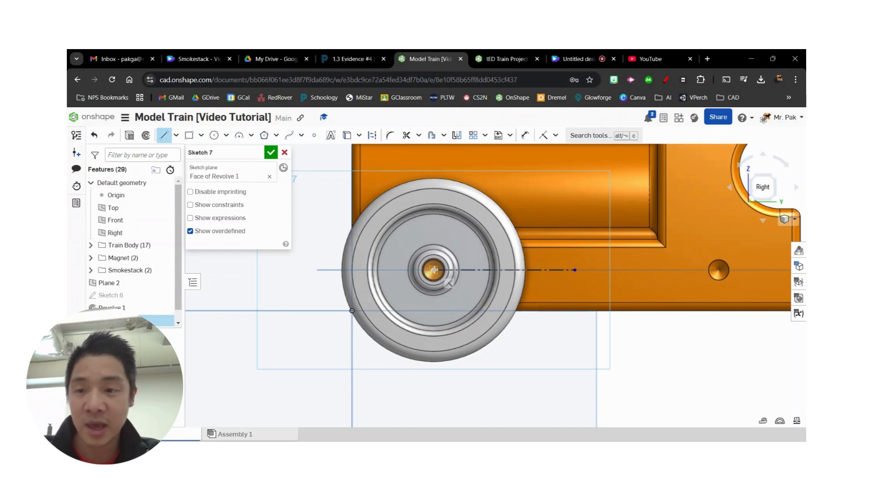
pyautogui.press('q')
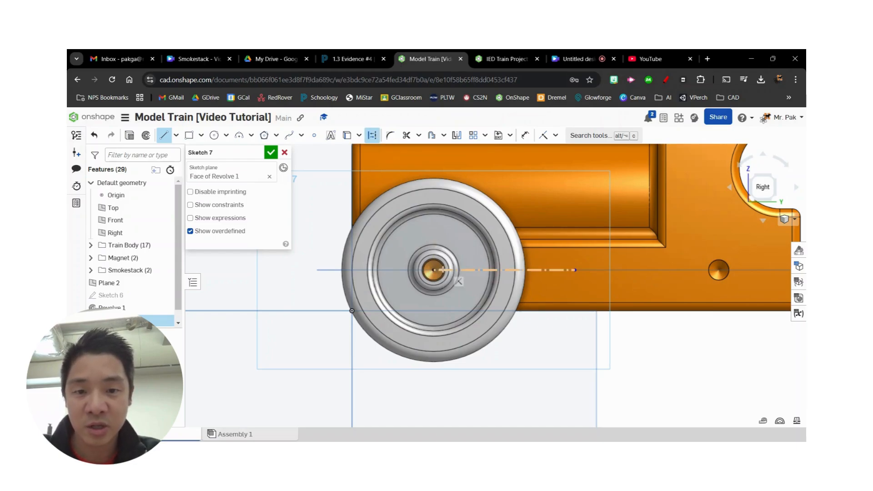
pyautogui.click(434, 270)
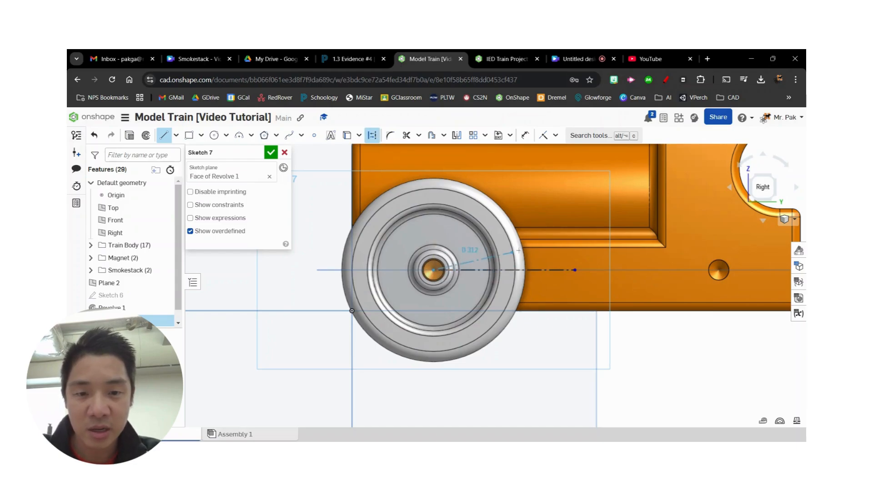
pyautogui.click(572, 234)
pyautogui.press('Escape')
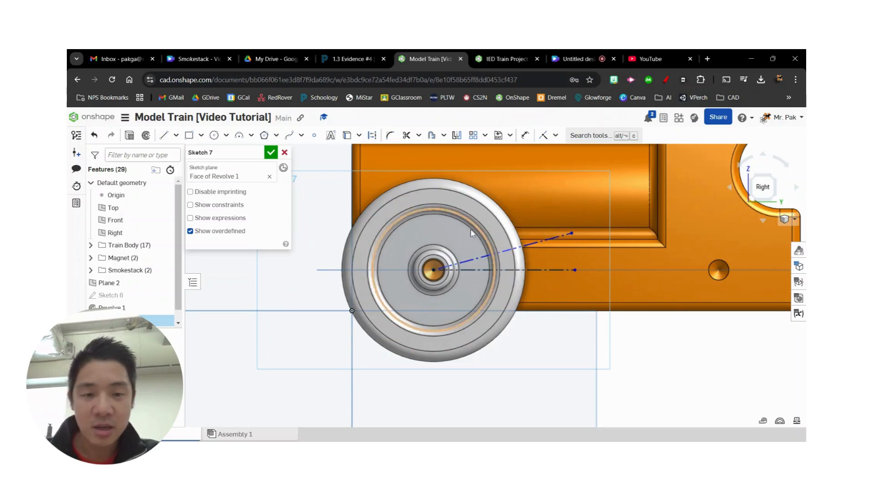
pyautogui.press('l')
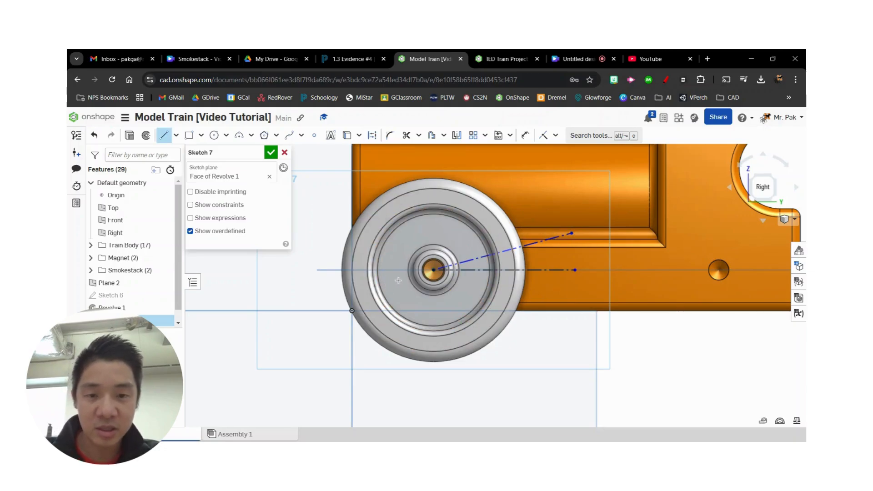
pyautogui.press('q')
pyautogui.click(434, 270)
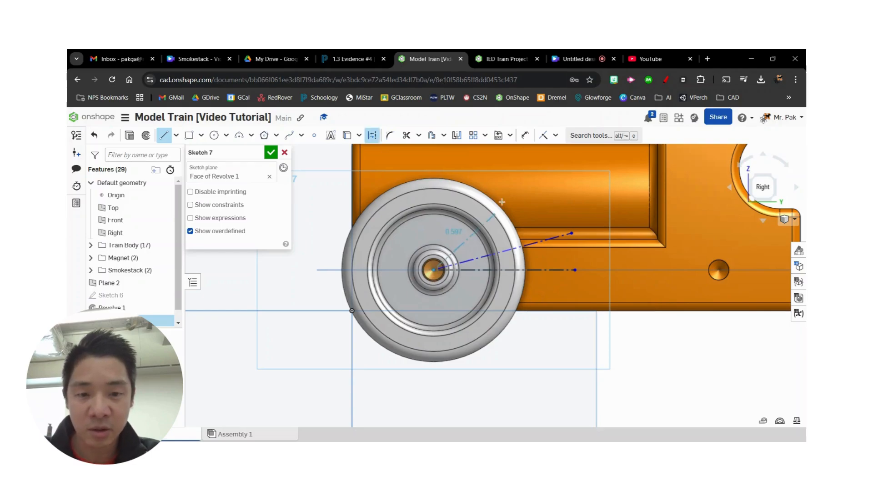
pyautogui.click(527, 164)
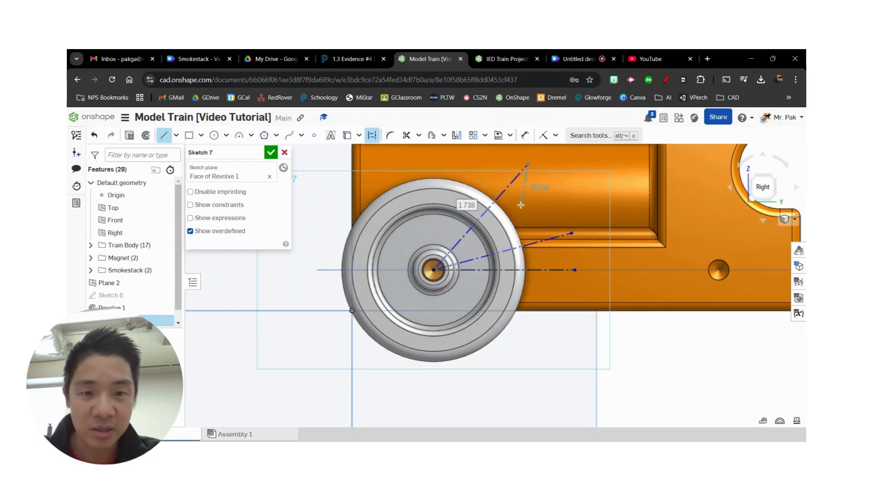
pyautogui.press('Escape')
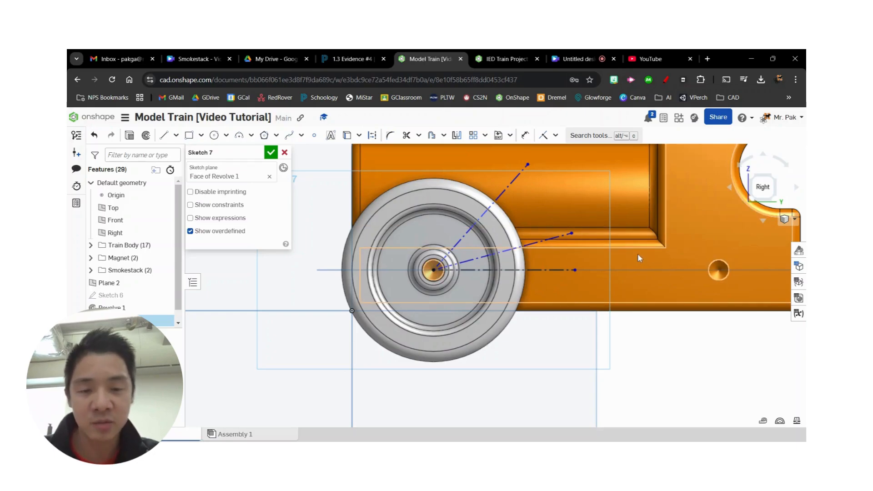
# - Dimension the angle between the horizontal construction line and the lower sloped one as 15°
pyautogui.press('q')
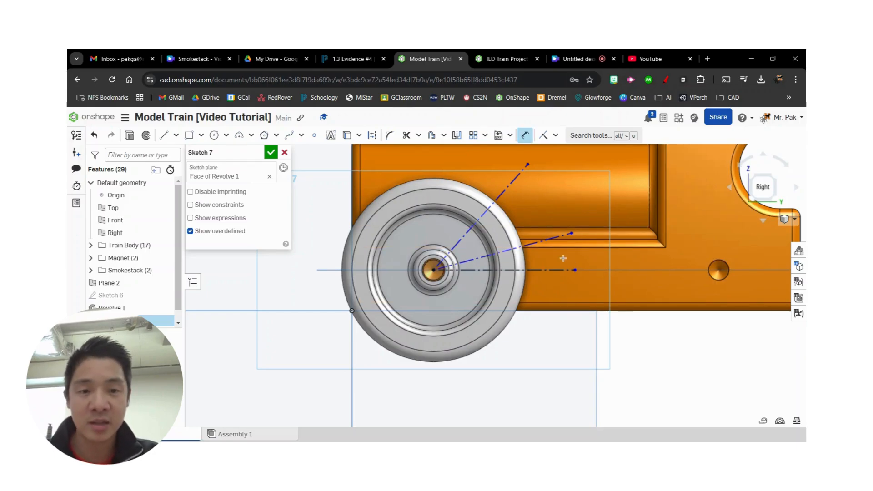
pyautogui.click(511, 270)
pyautogui.click(512, 250)
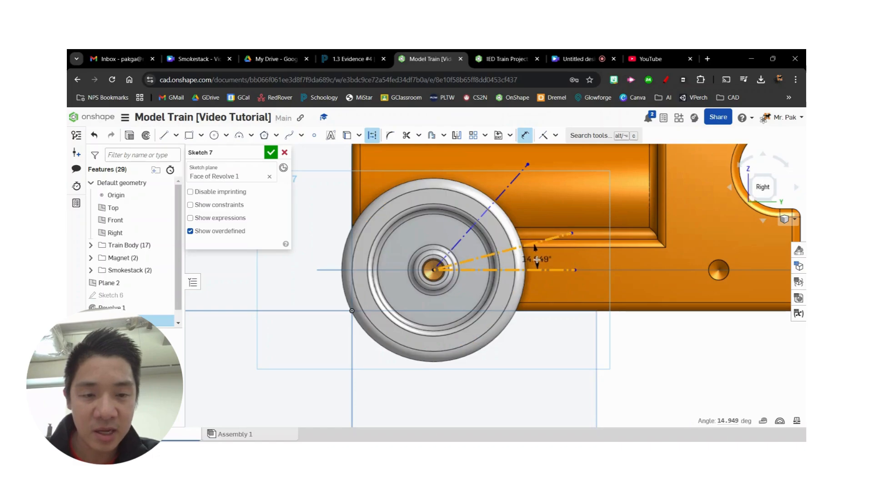
pyautogui.click(537, 260)
pyautogui.write('15')
pyautogui.press('Return')
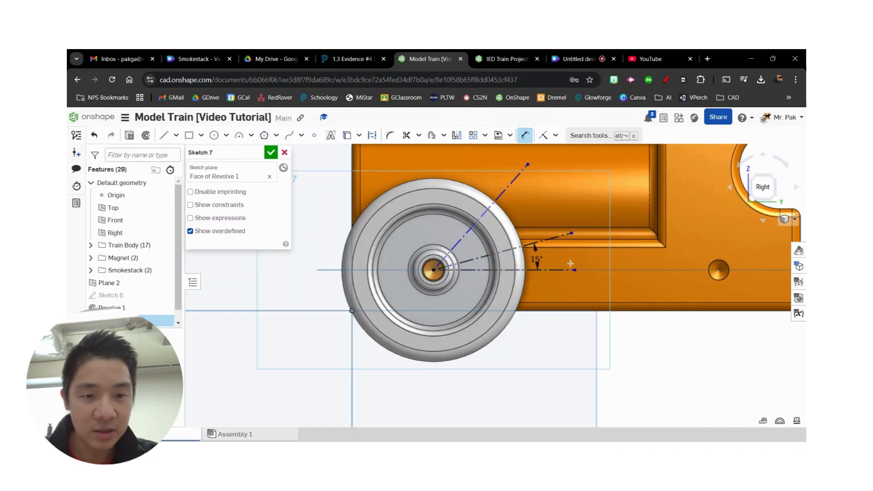
# - Check the opening angle on the wheel drawing and dimension the angle between the two sloped construction lines as 30°
pyautogui.click(354, 59)
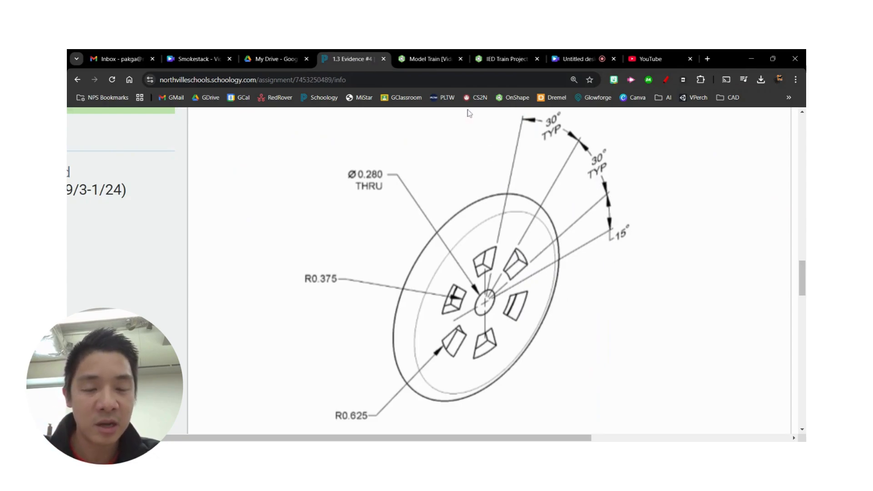
pyautogui.click(407, 60)
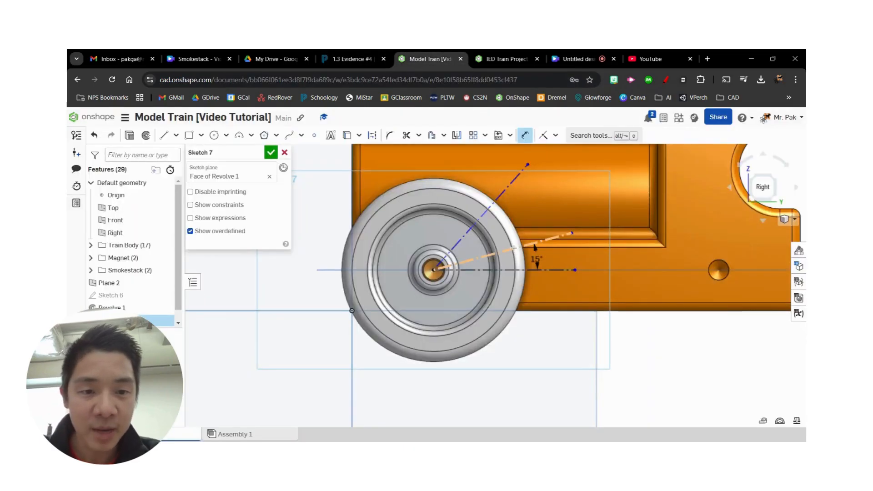
pyautogui.click(535, 247)
pyautogui.click(487, 210)
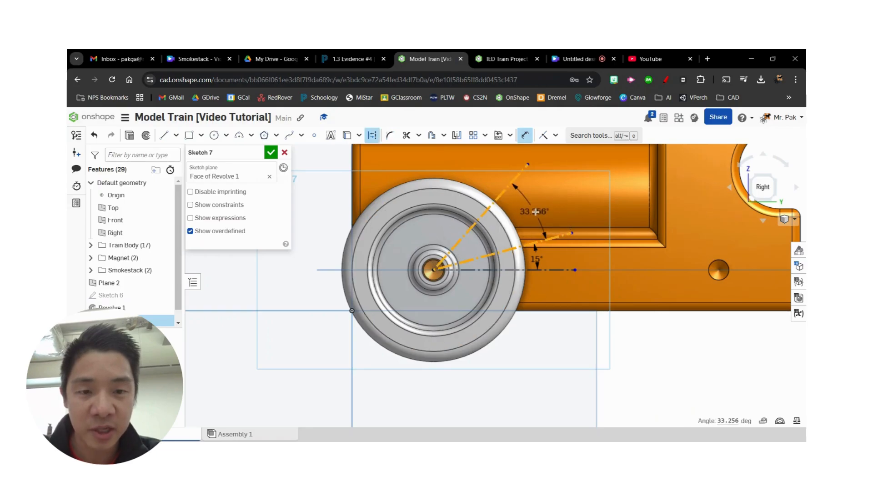
pyautogui.click(537, 212)
pyautogui.write('30')
pyautogui.press('Return')
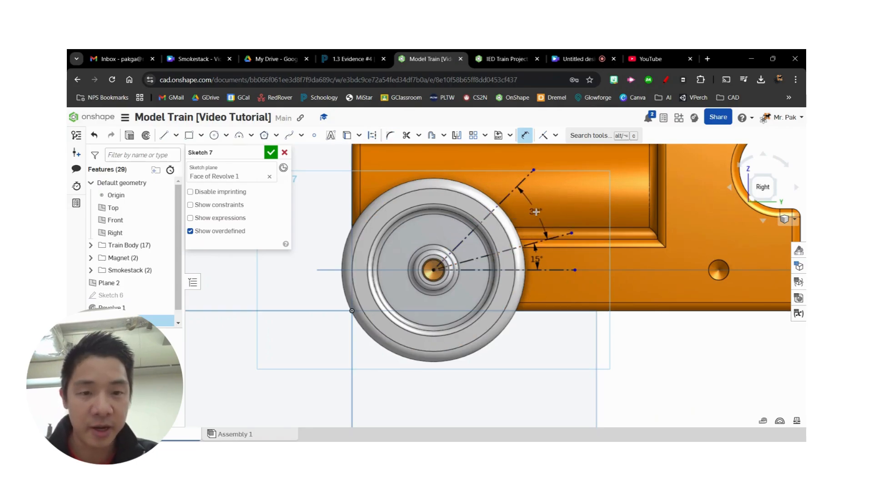
# - Sketch a three-point arc of about 0.24 in radius on the wheel's web, with its ends on the two sloped construction lines
pyautogui.scroll(4, 484, 272)
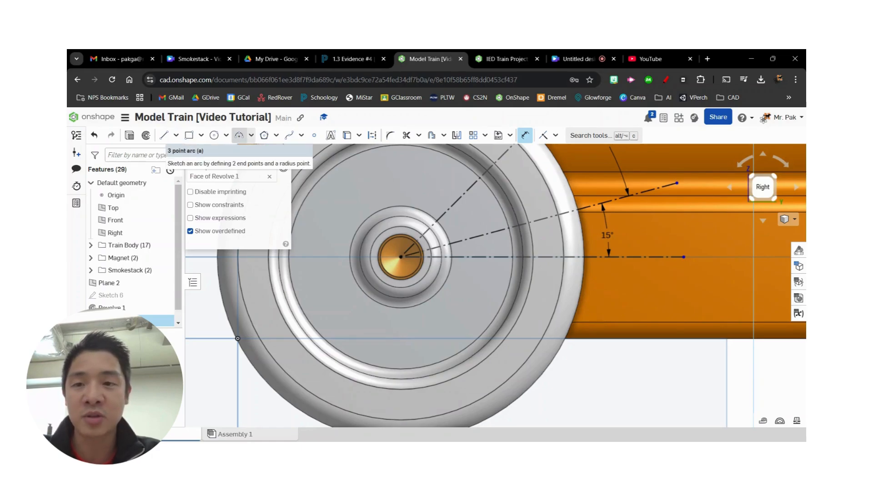
pyautogui.click(239, 135)
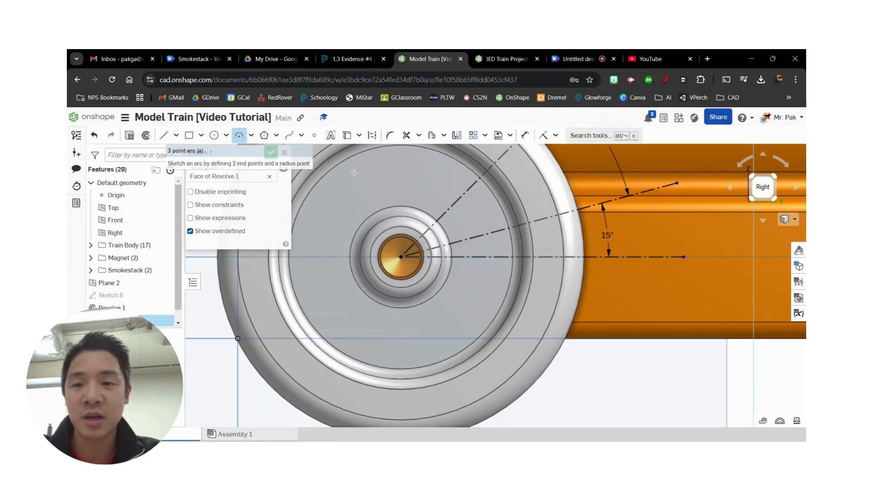
pyautogui.click(465, 193)
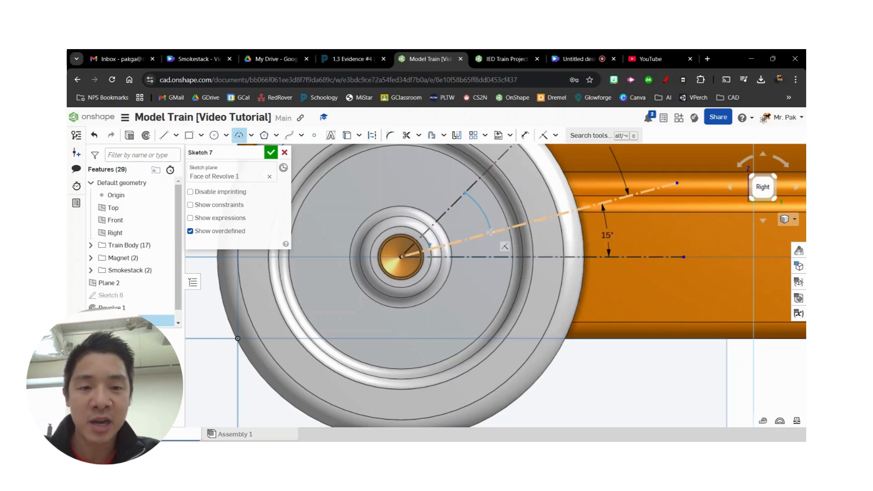
pyautogui.click(491, 232)
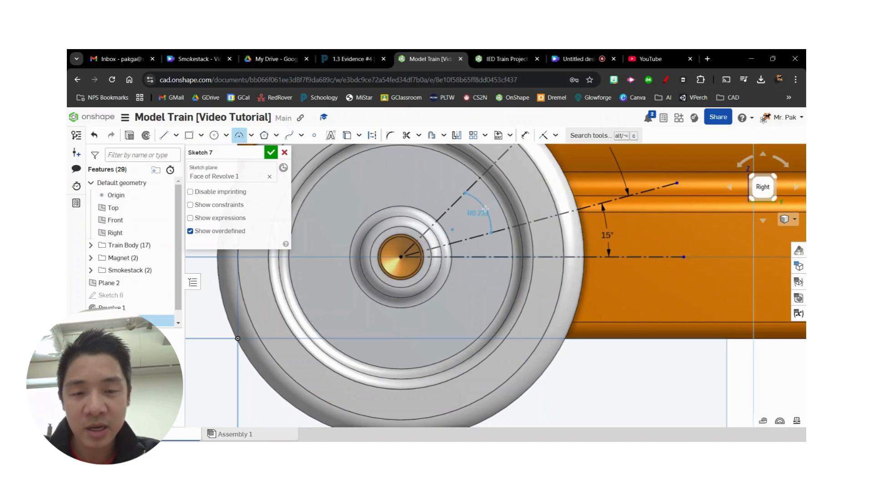
pyautogui.click(485, 209)
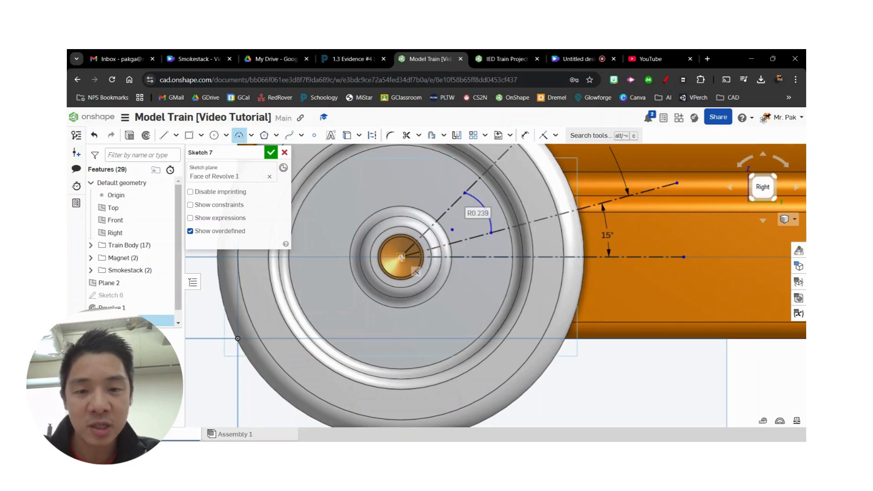
# - Make the arc's center point coincident with the wheel's center
pyautogui.click(544, 135)
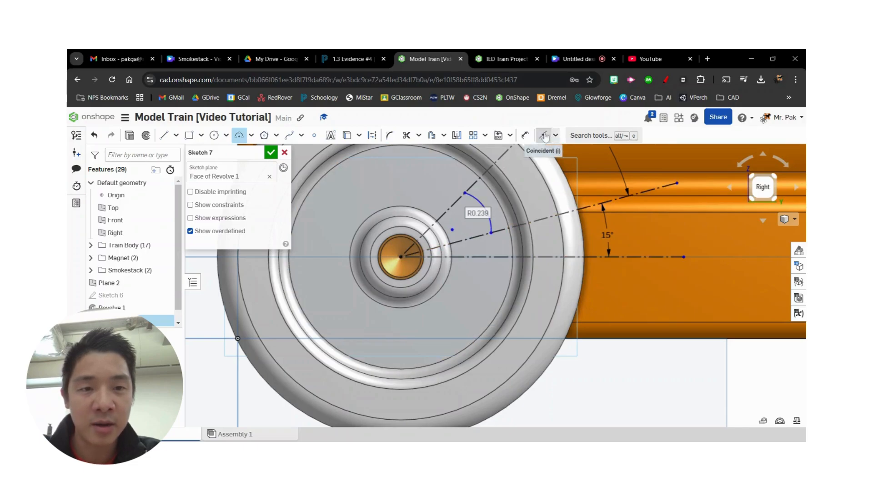
pyautogui.click(453, 230)
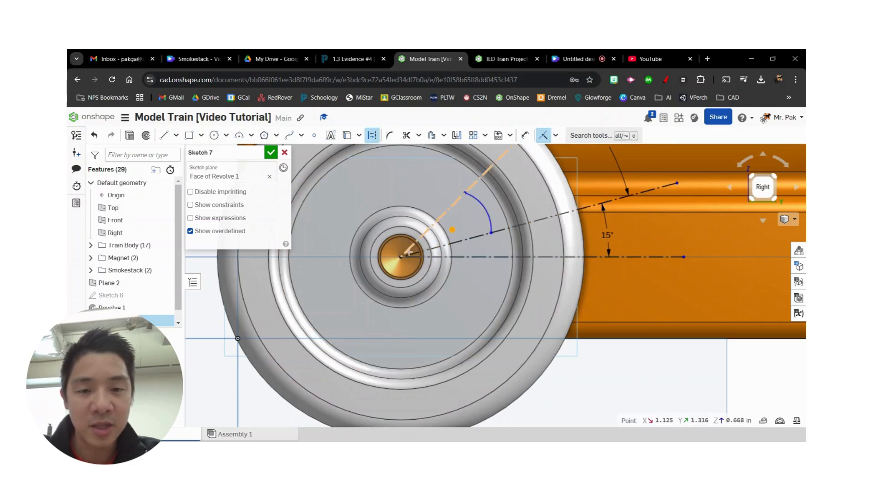
pyautogui.click(402, 257)
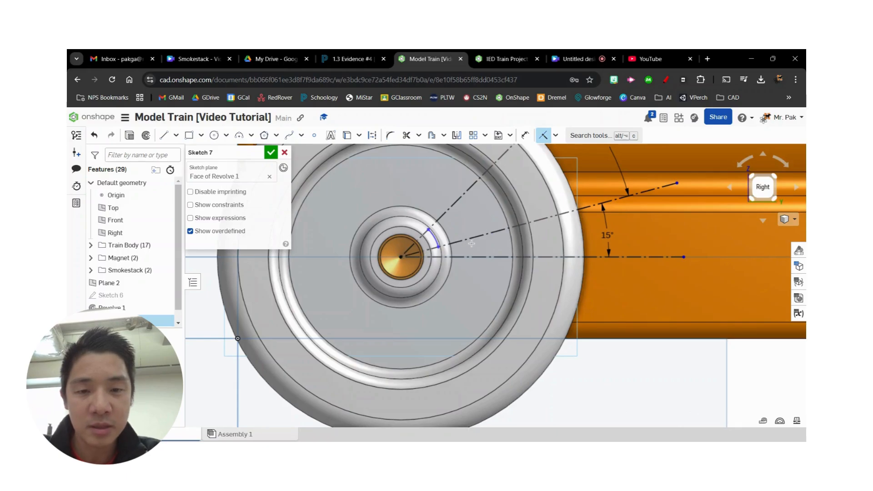
pyautogui.scroll(2, 472, 243)
pyautogui.press('Escape')
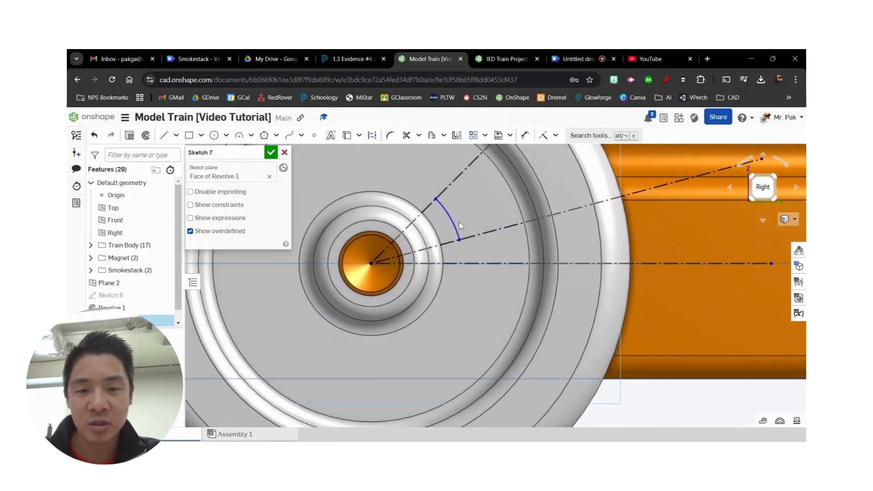
# - Check the opening's outer radius on the wheel drawing and dimension the arc's radius as 0.625 in
pyautogui.click(342, 59)
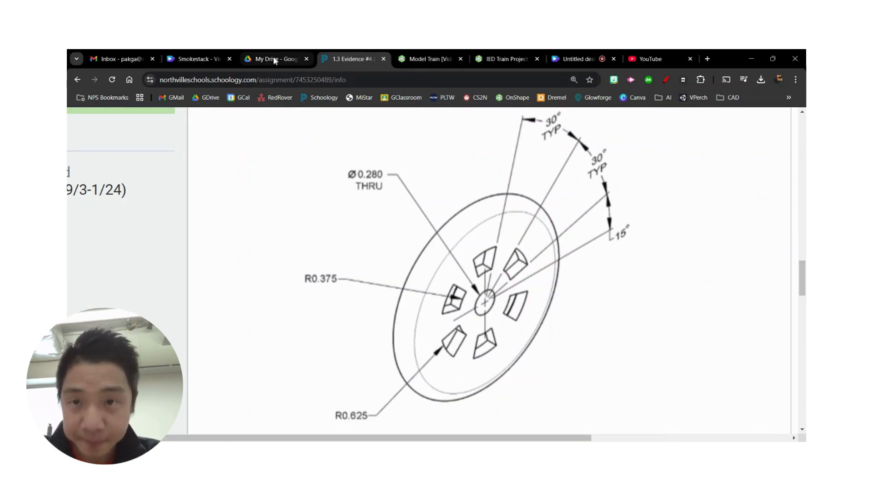
pyautogui.click(430, 58)
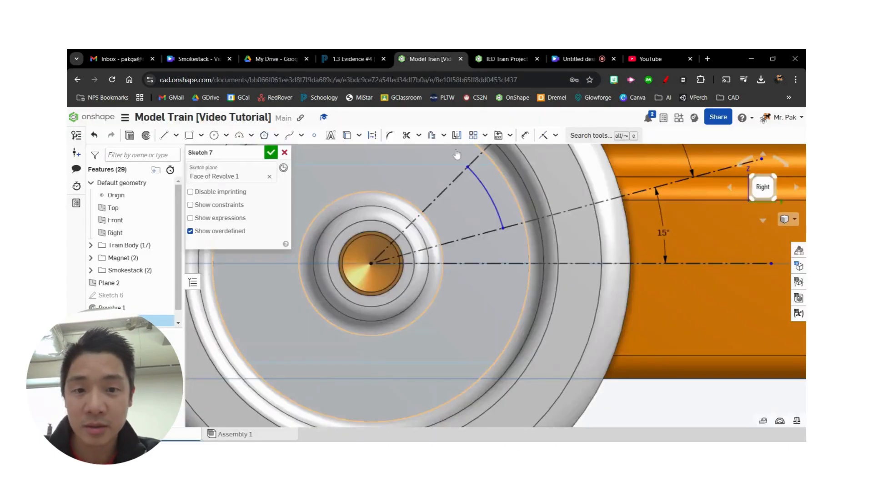
pyautogui.click(490, 193)
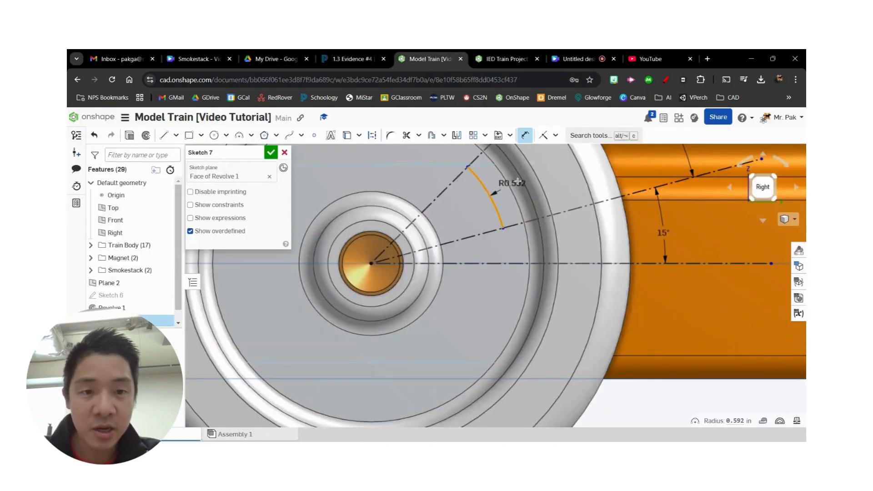
pyautogui.click(545, 168)
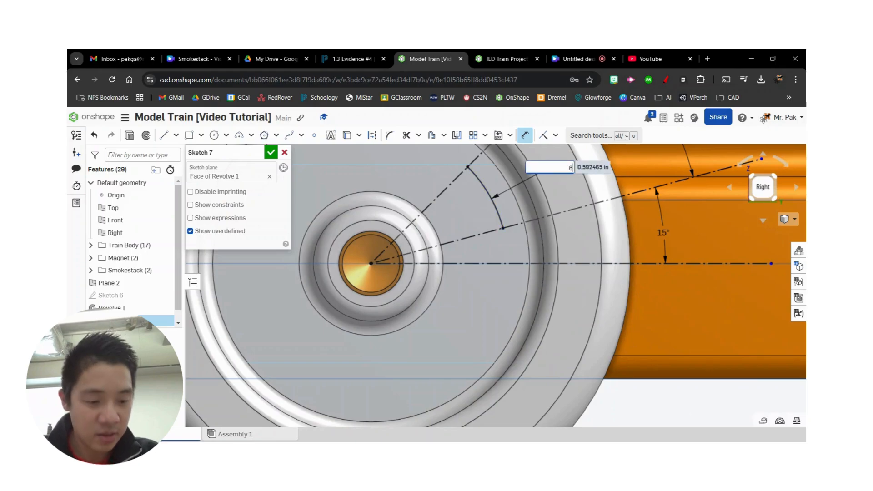
pyautogui.press('Return')
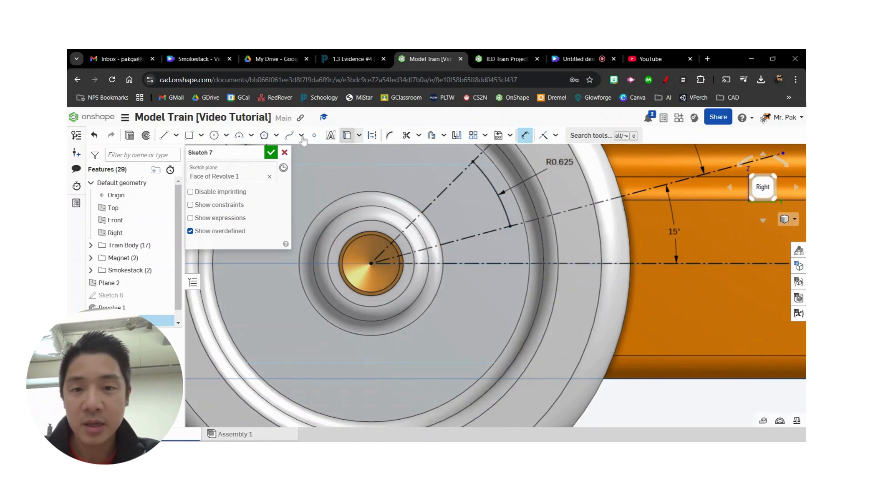
# - Sketch a smaller three-point arc of about 0.25 in radius between the sloped lines and make its center coincident with the wheel's center
pyautogui.click(241, 136)
pyautogui.click(438, 196)
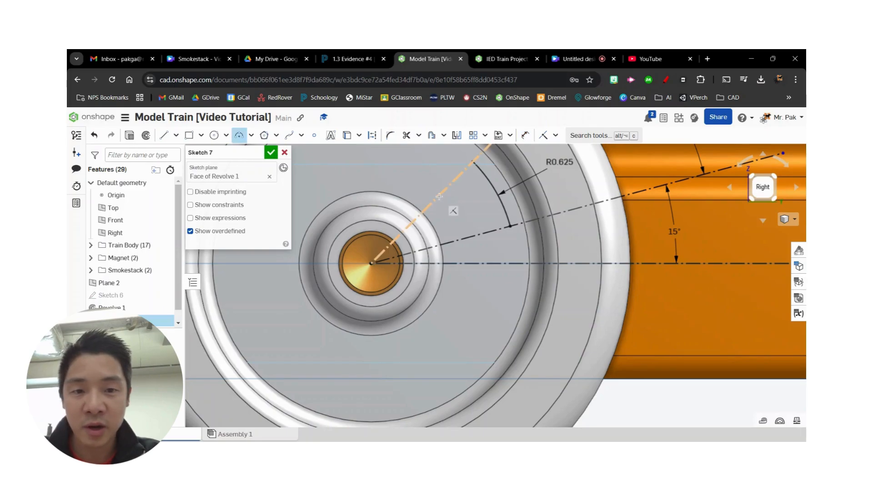
pyautogui.click(466, 238)
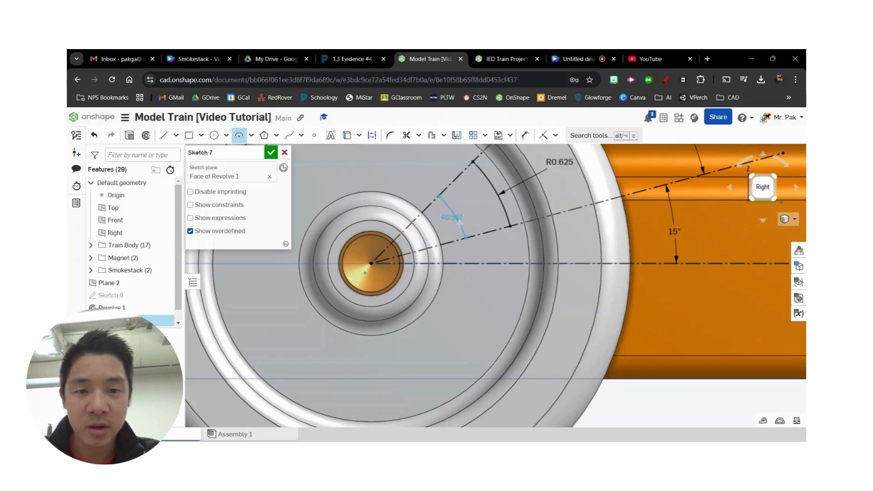
pyautogui.click(461, 220)
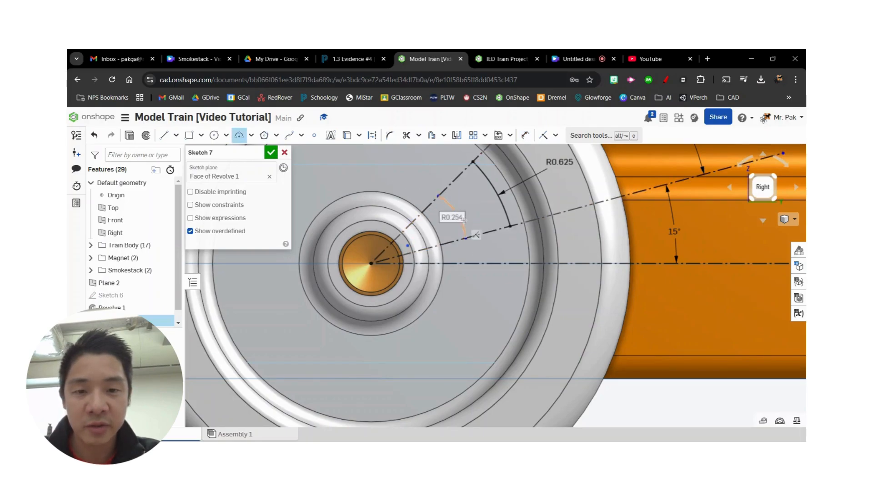
pyautogui.click(544, 135)
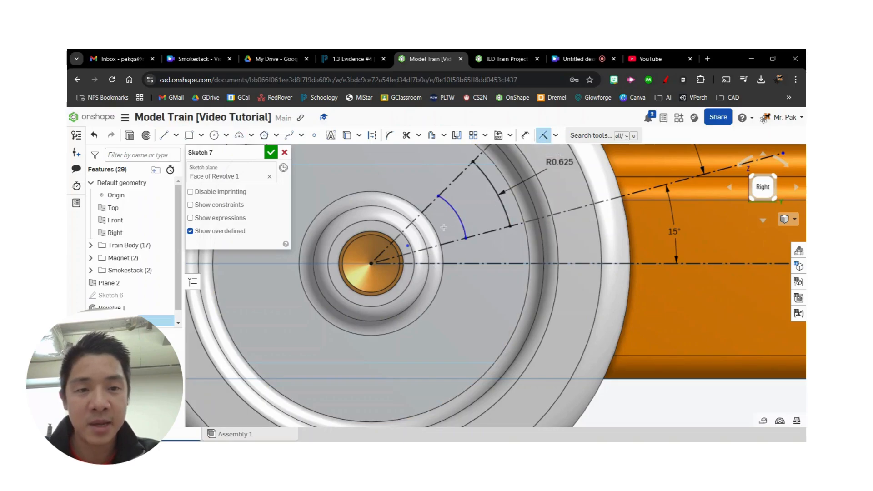
pyautogui.press('d')
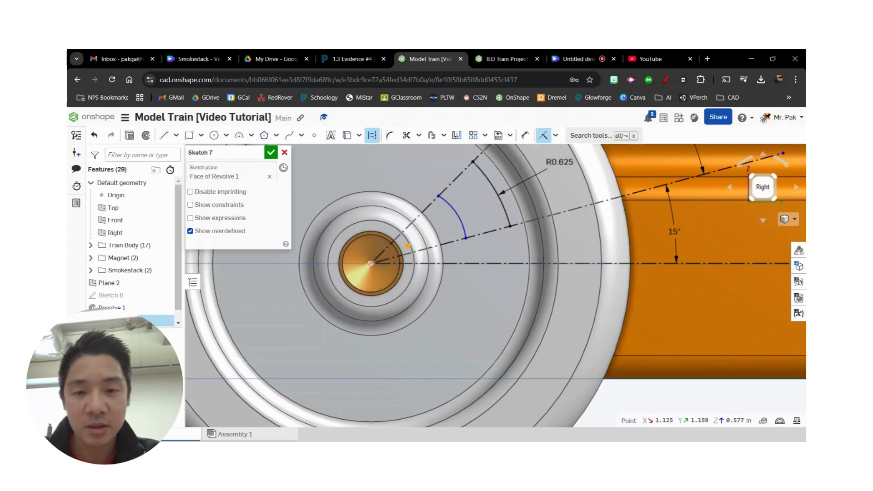
pyautogui.click(371, 264)
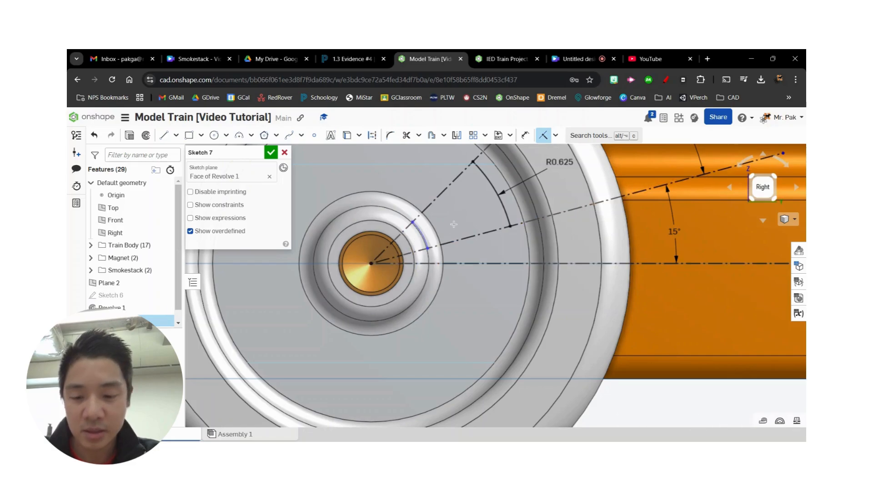
# - Dimension the inner arc's radius as 0.375 in, checking the value against the wheel drawing
pyautogui.press('d')
pyautogui.click(423, 236)
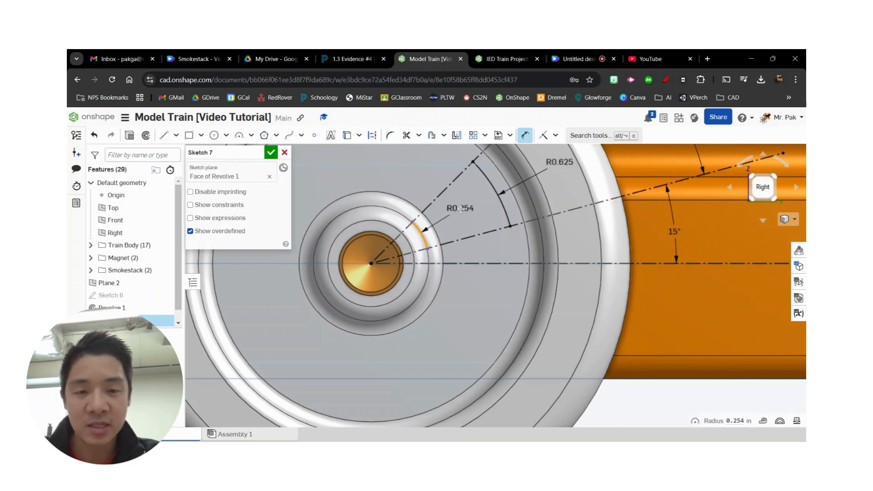
pyautogui.click(449, 209)
pyautogui.click(353, 59)
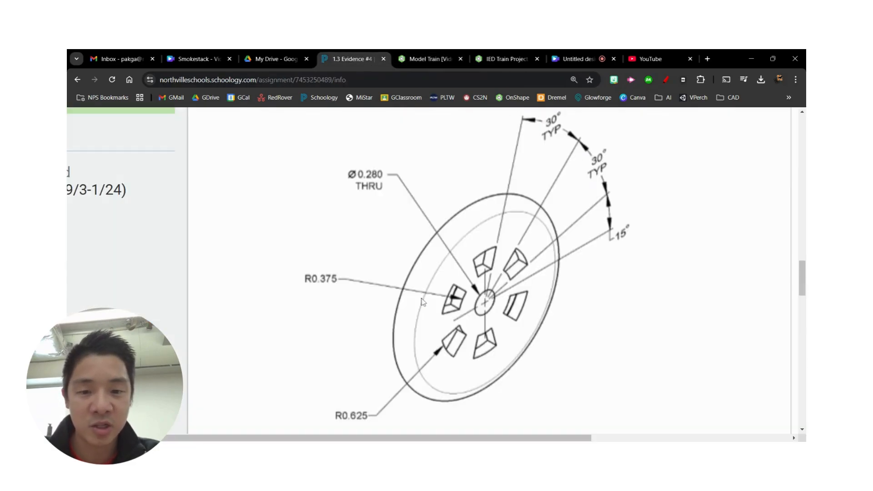
pyautogui.click(433, 61)
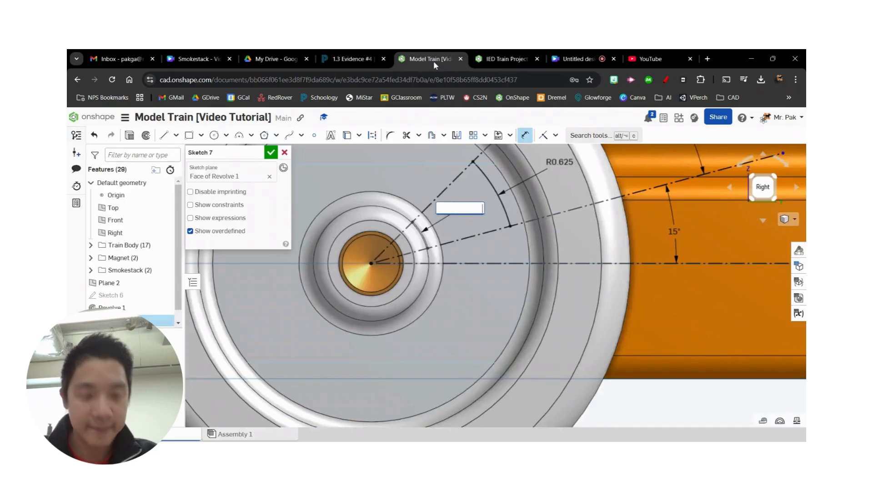
pyautogui.press('Return')
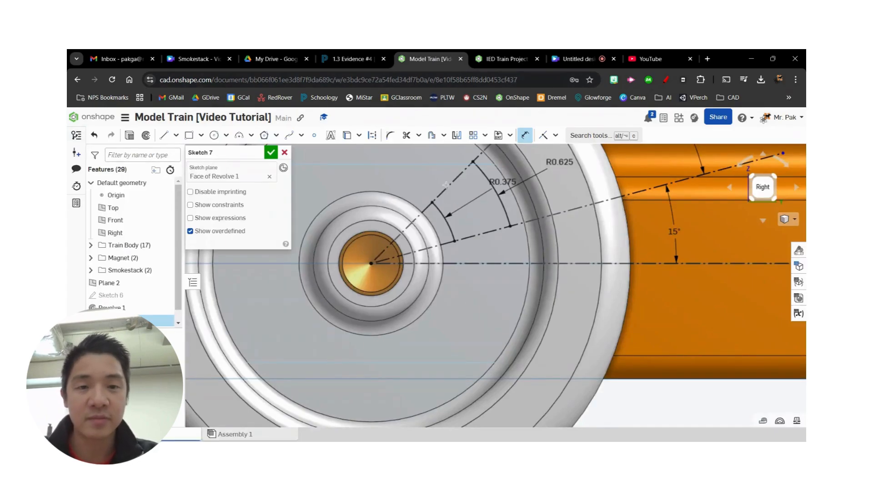
# - Close the spoke opening's outline with two straight lines joining the matching ends of the inner and outer arcs
pyautogui.click(164, 135)
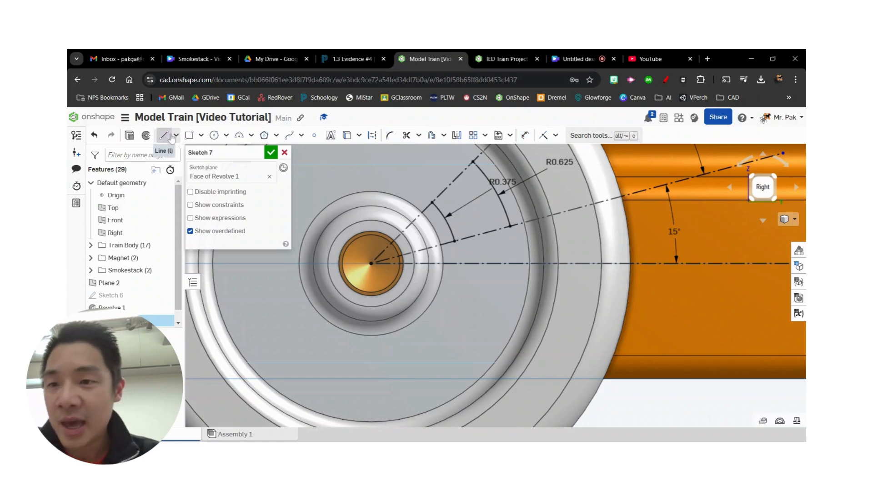
pyautogui.click(433, 203)
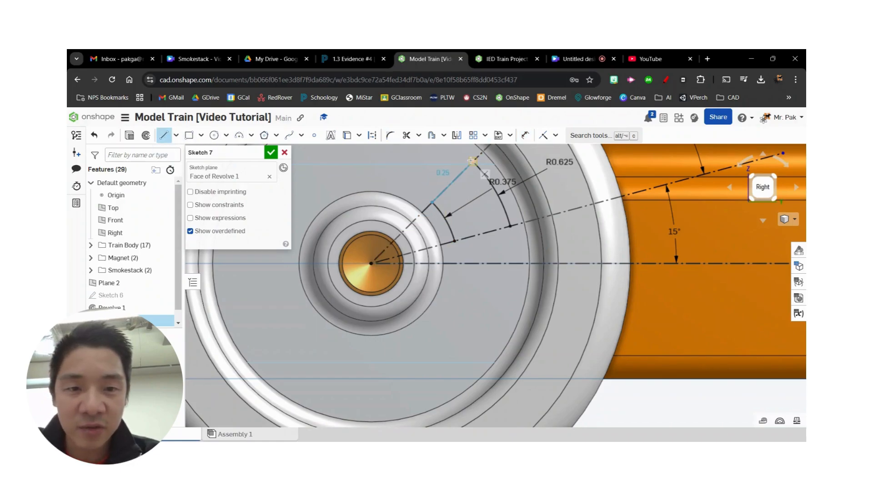
pyautogui.click(475, 161)
pyautogui.click(455, 241)
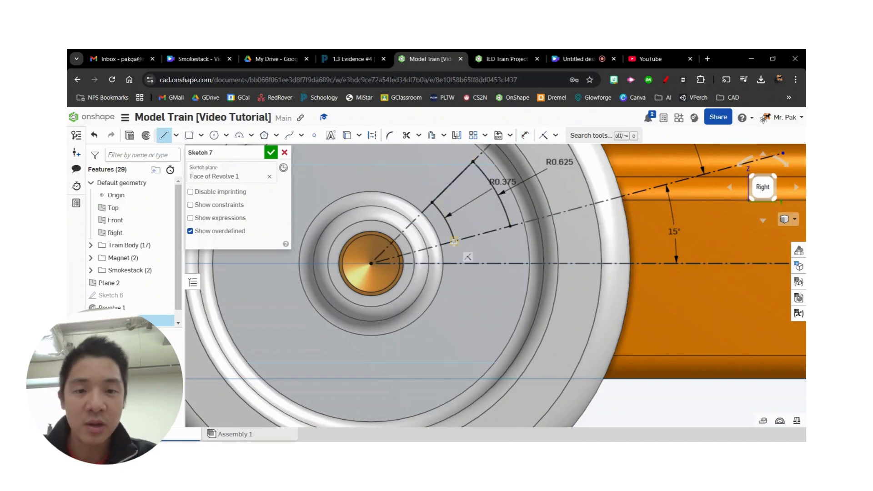
pyautogui.click(511, 226)
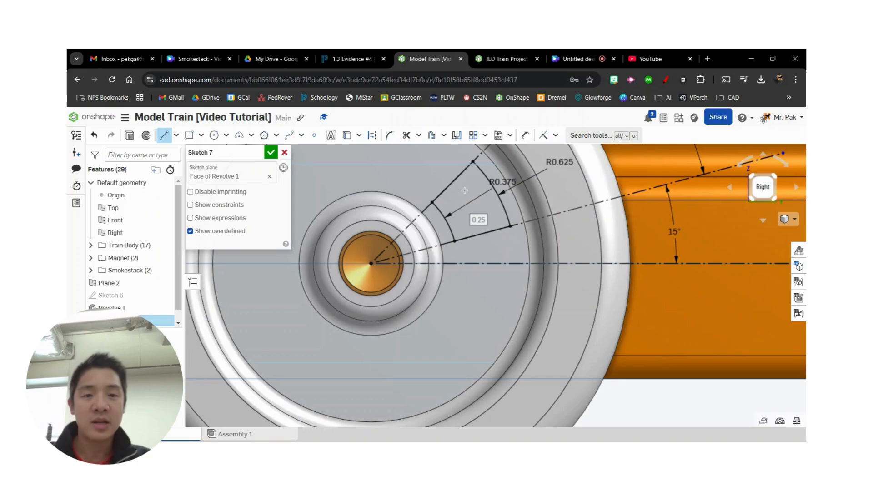
pyautogui.press('Escape')
pyautogui.scroll(3, 528, 229)
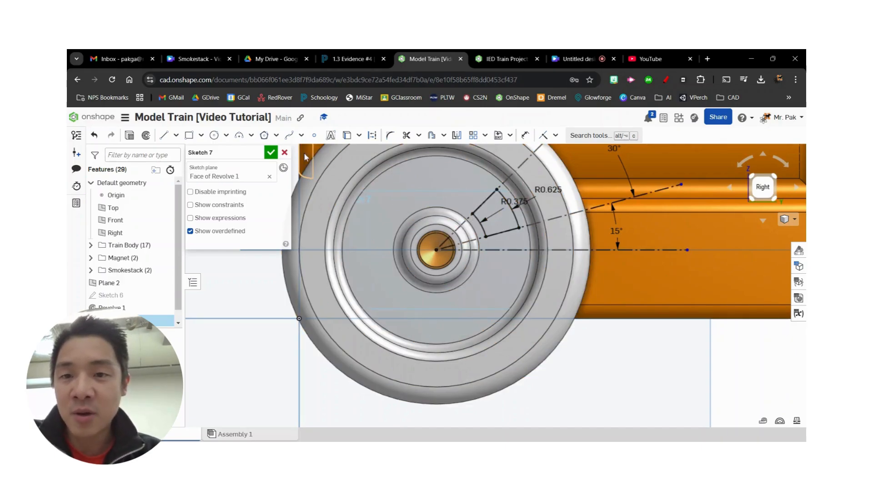
pyautogui.click(486, 136)
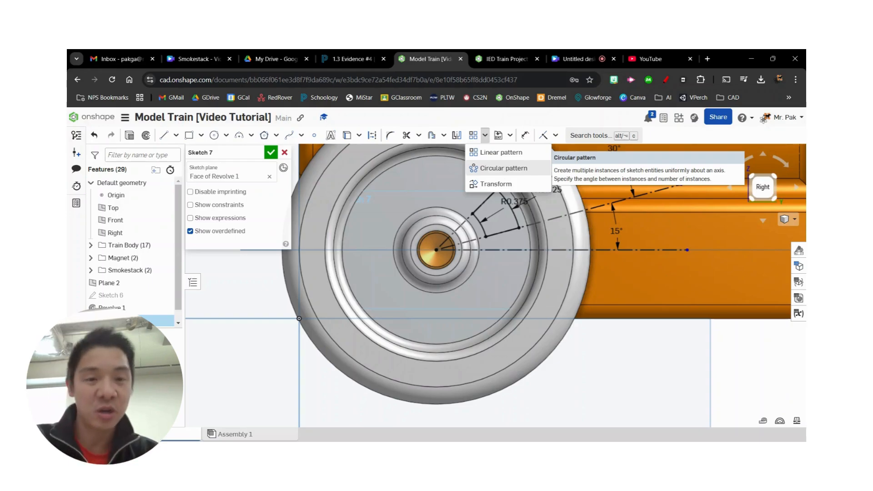
pyautogui.click(501, 169)
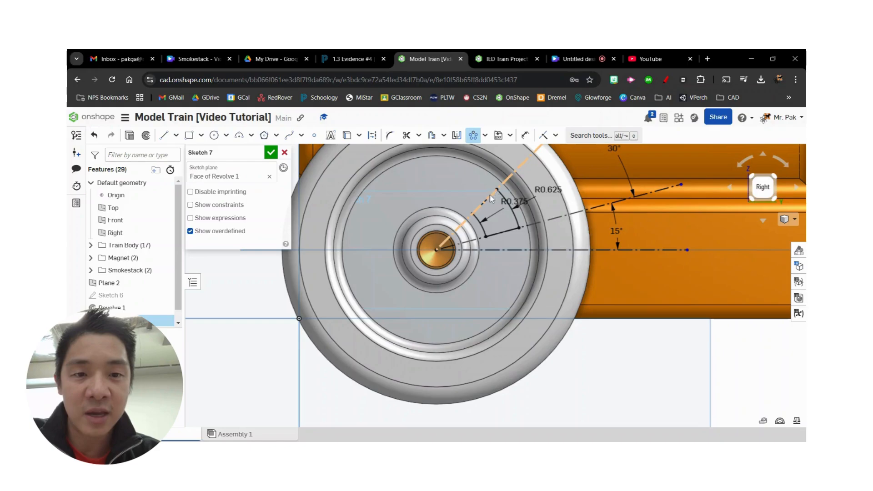
pyautogui.click(484, 232)
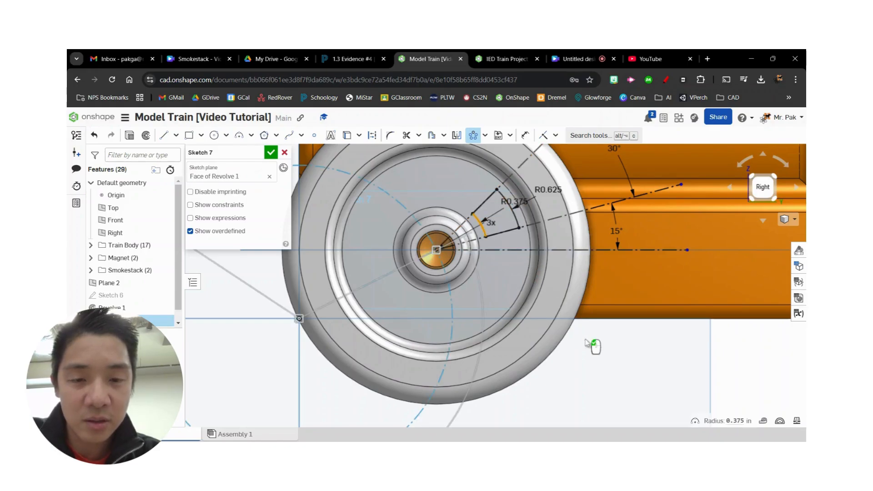
pyautogui.moveTo(594, 347); pyautogui.dragTo(596, 339, button='right')
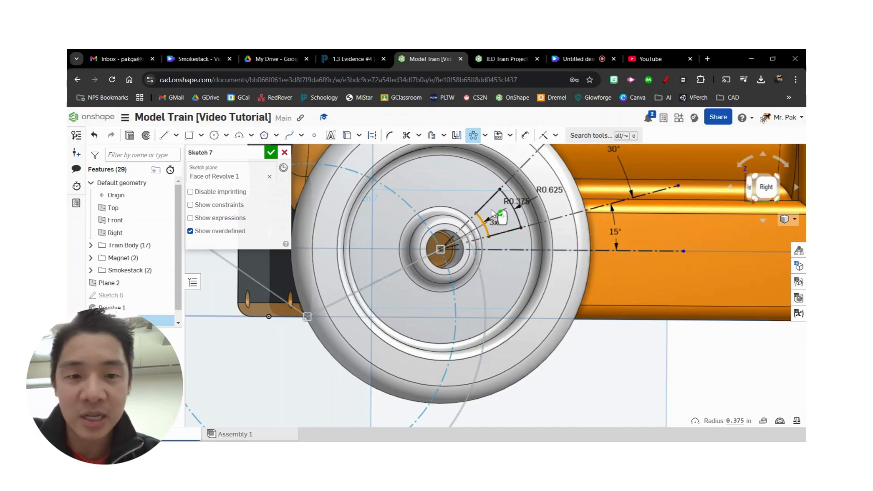
pyautogui.press('Escape')
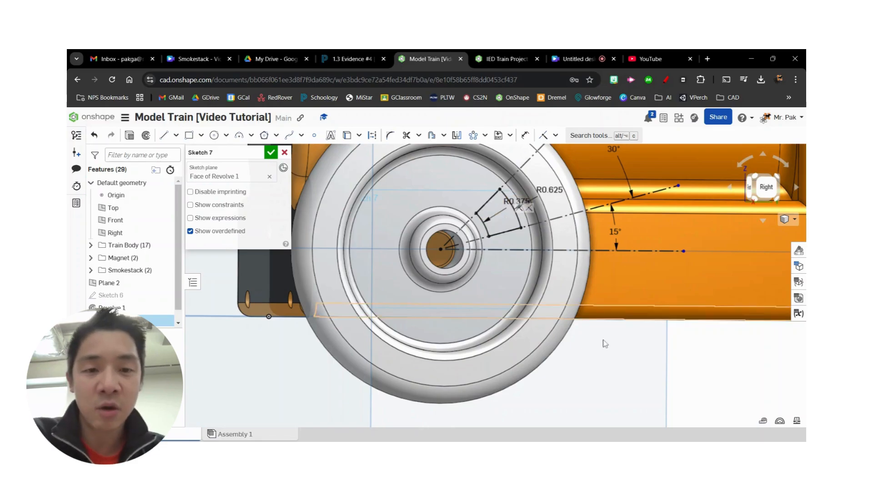
# - Finish the sketch and cut the spoke opening through the wheel's web with an Extrude set to Remove and Up to next
pyautogui.moveTo(605, 343); pyautogui.dragTo(618, 359, button='right')
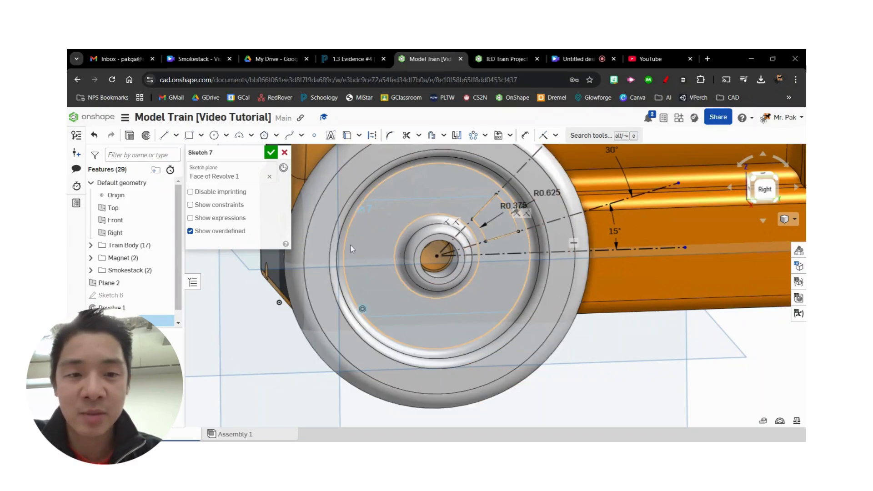
pyautogui.click(272, 154)
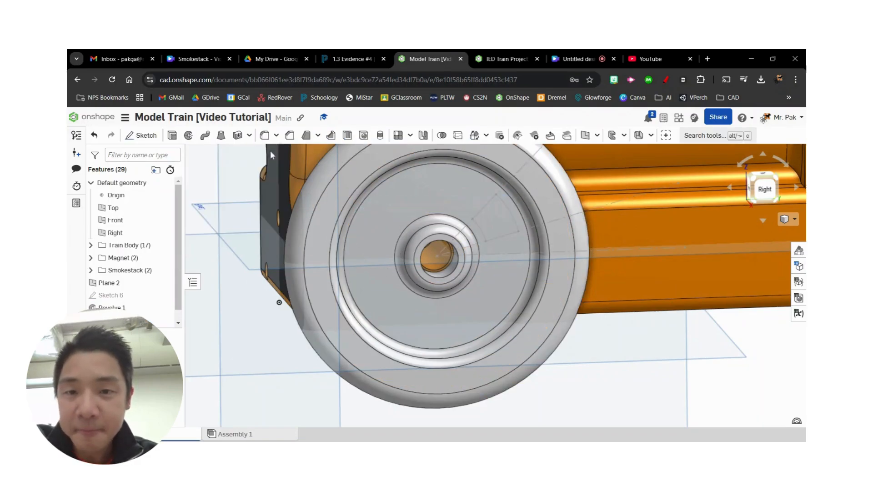
pyautogui.click(172, 135)
pyautogui.click(494, 225)
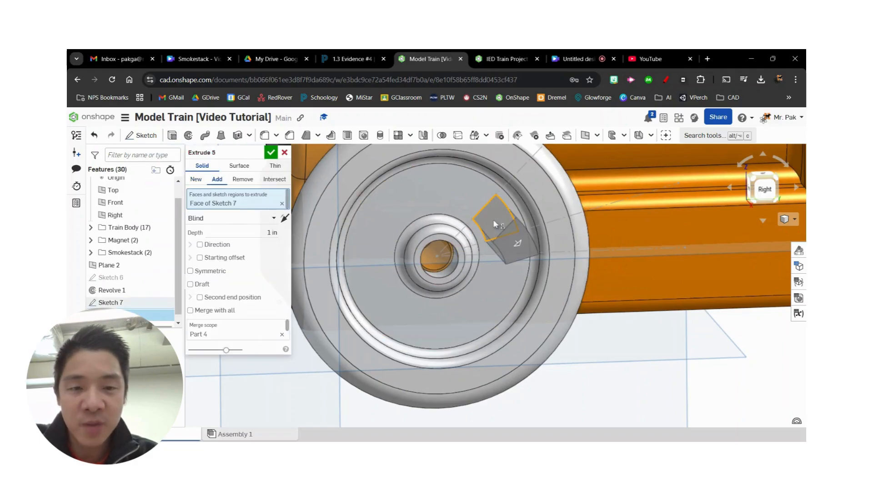
pyautogui.click(243, 180)
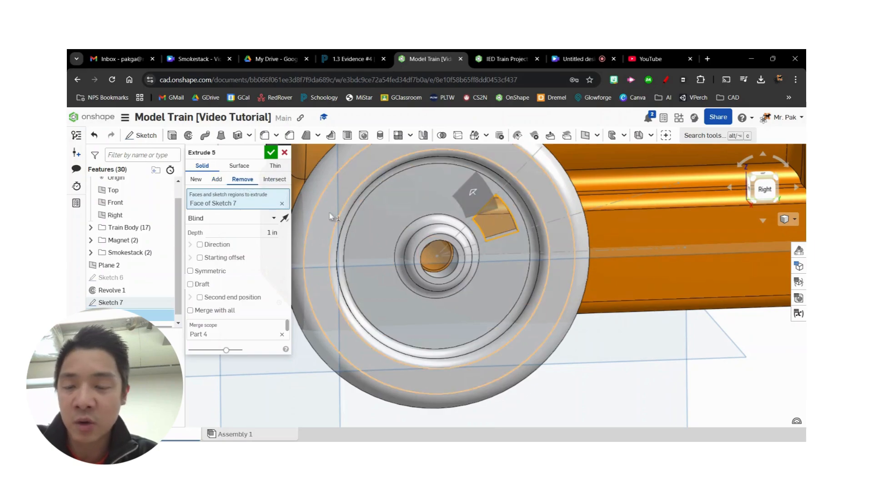
pyautogui.click(247, 223)
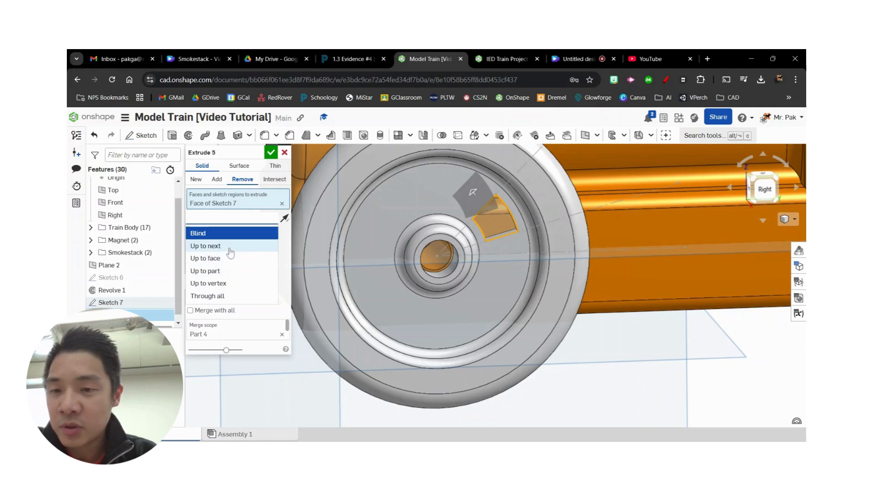
pyautogui.click(230, 248)
pyautogui.moveTo(581, 365); pyautogui.dragTo(522, 271, button='right')
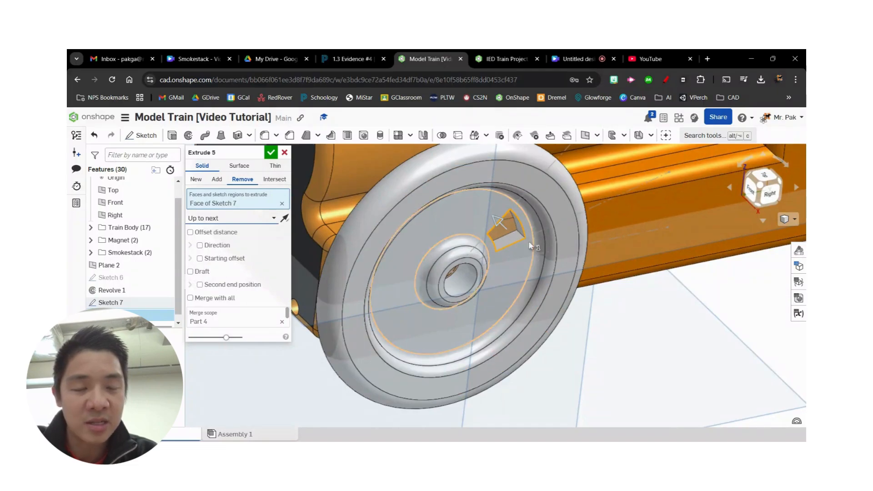
pyautogui.click(271, 153)
# - Start a circular pattern set to Feature pattern and choose the spoke opening's cut, Extrude 5, as the feature to repeat
pyautogui.moveTo(435, 187); pyautogui.dragTo(603, 313, button='right')
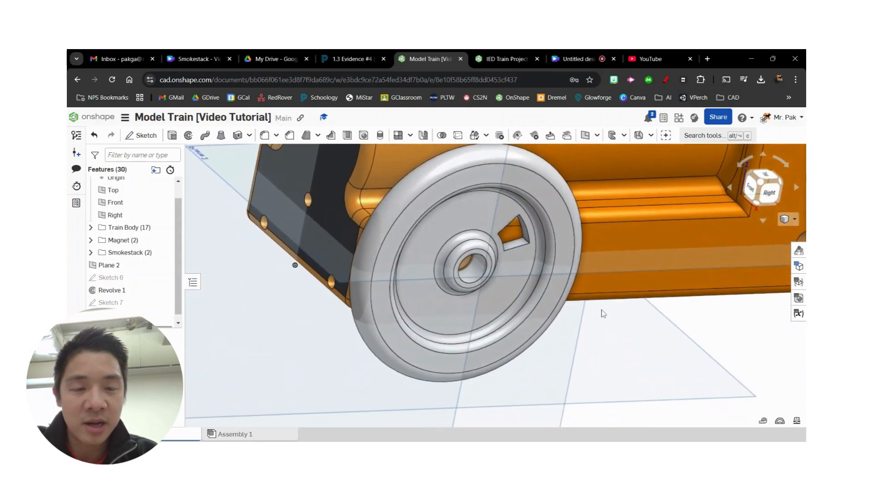
pyautogui.click(410, 137)
pyautogui.click(416, 169)
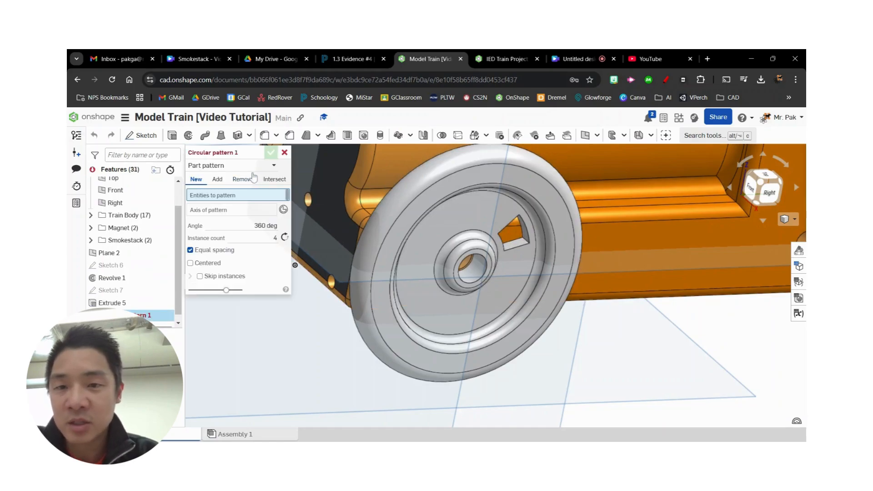
pyautogui.click(228, 166)
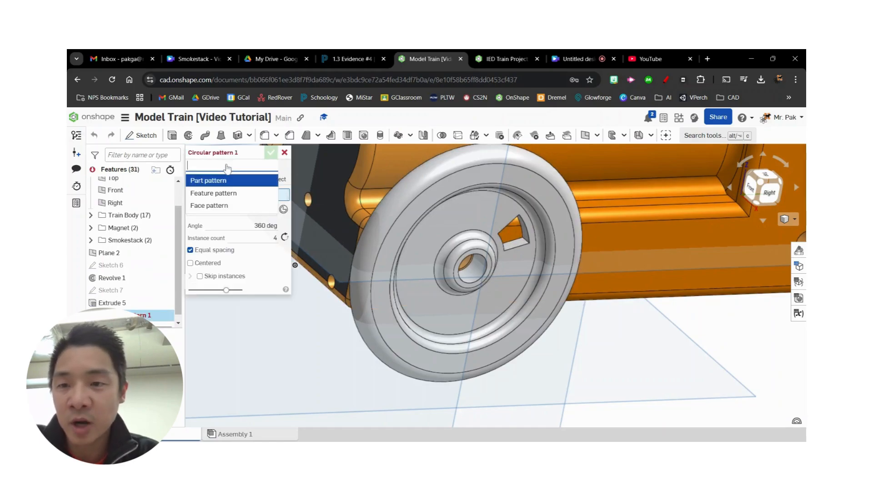
pyautogui.click(213, 195)
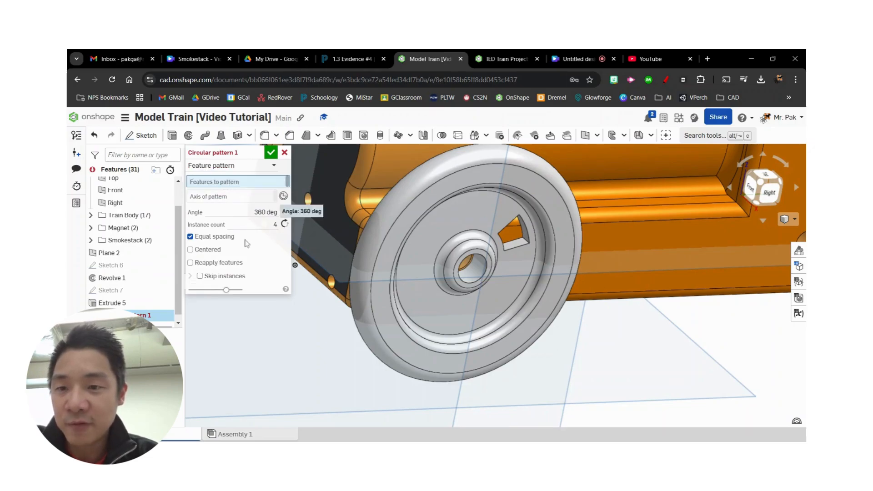
pyautogui.click(139, 308)
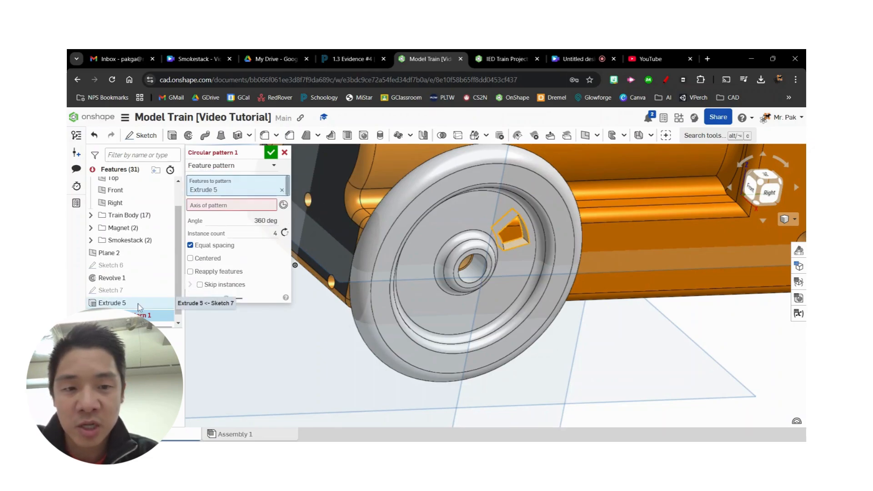
# - Show Sketch 6 and use its line through the wheel's center as the axis of the circular pattern
pyautogui.click(219, 206)
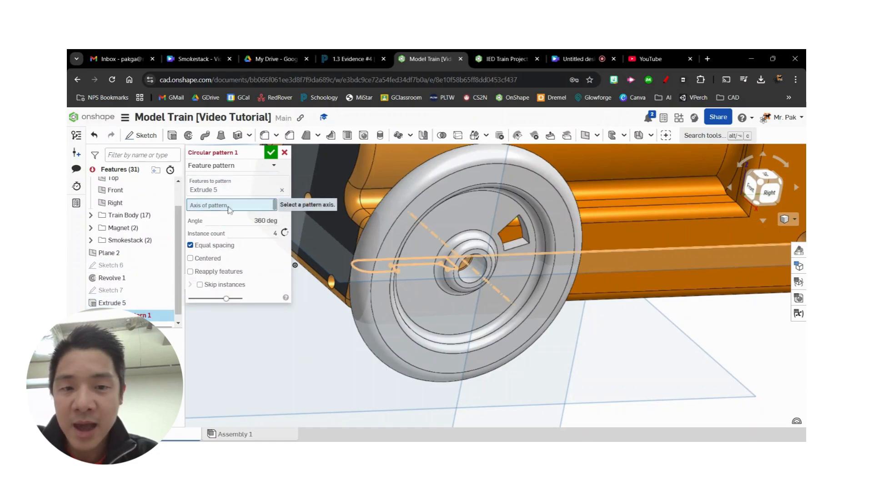
pyautogui.moveTo(476, 277); pyautogui.dragTo(575, 360, button='right')
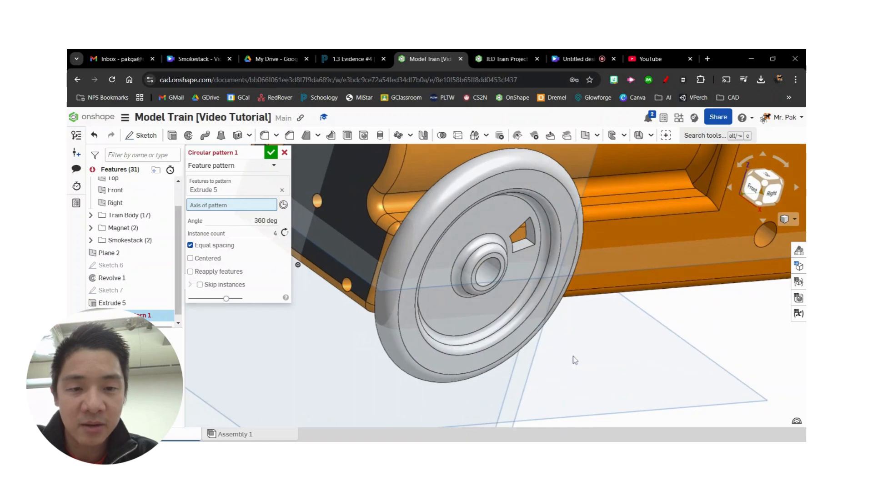
pyautogui.click(164, 266)
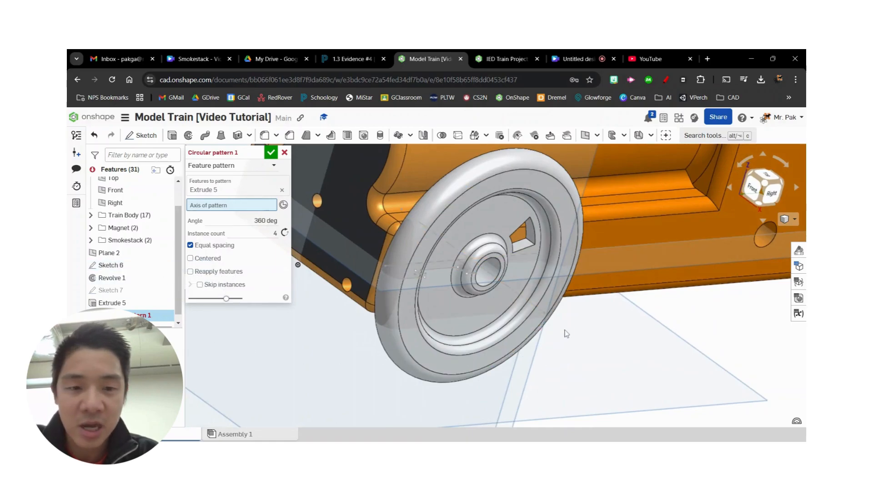
pyautogui.click(535, 310)
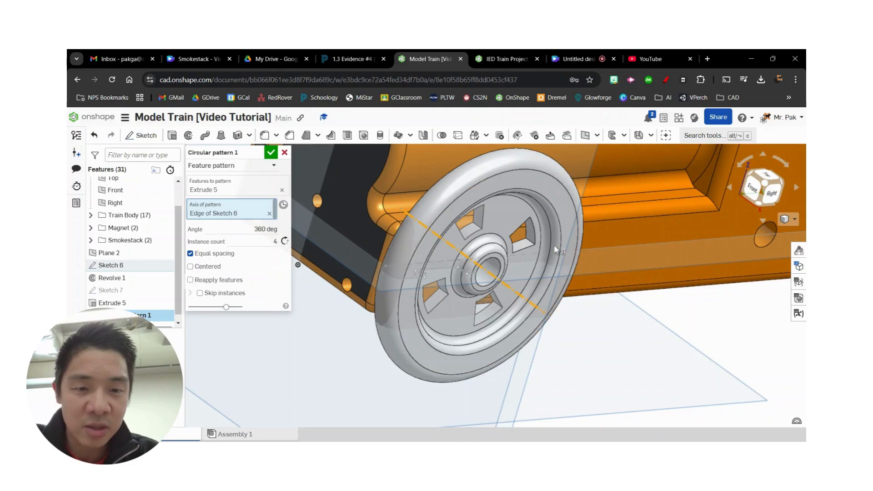
pyautogui.moveTo(625, 342)
pyautogui.mouseDown(button='right')
pyautogui.moveTo(615, 347)
pyautogui.moveTo(602, 335)
pyautogui.mouseUp(button='right')
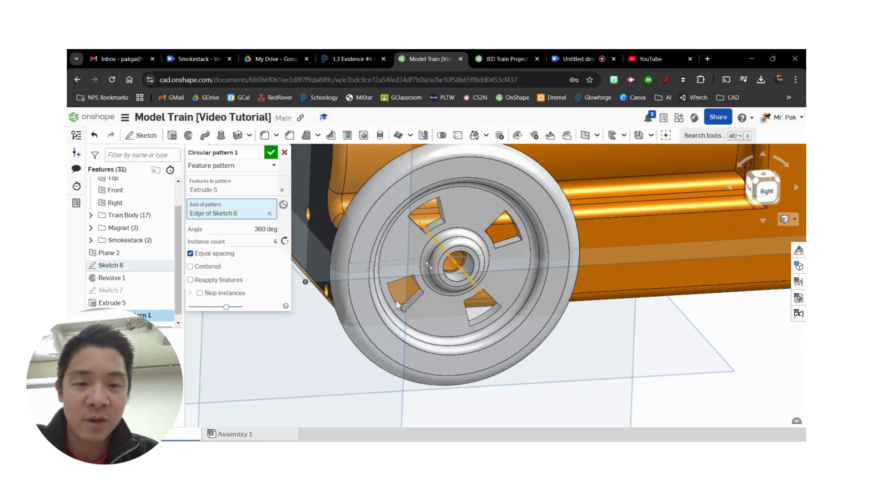
# - Check the number of openings on the wheel drawing, set the pattern's instance count to 6 and accept it
pyautogui.click(274, 242)
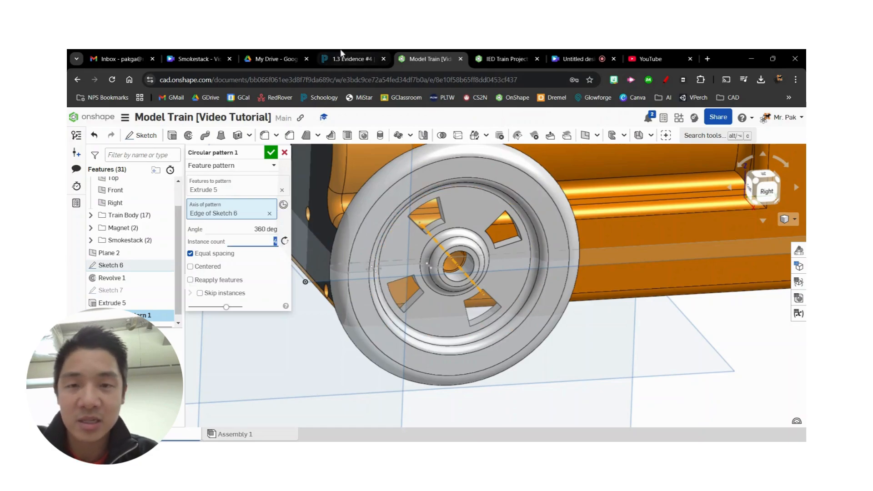
pyautogui.click(350, 59)
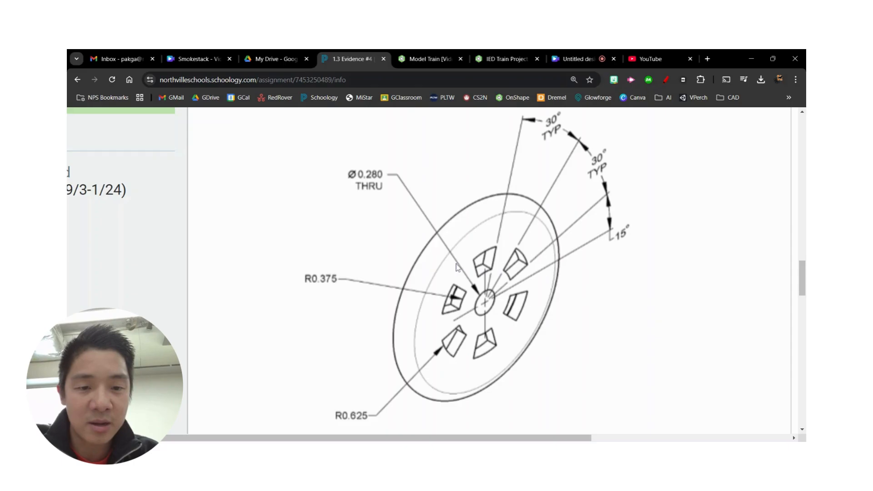
pyautogui.click(430, 58)
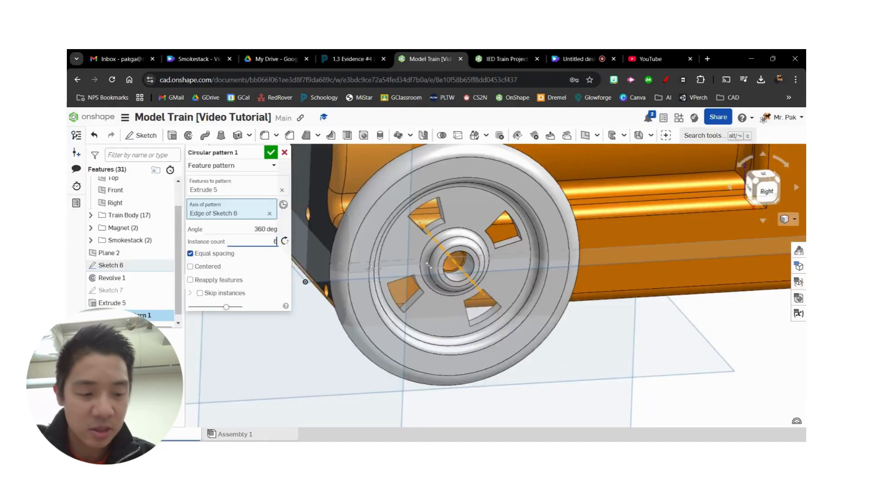
pyautogui.press('Return')
pyautogui.moveTo(585, 366); pyautogui.dragTo(585, 357, button='right')
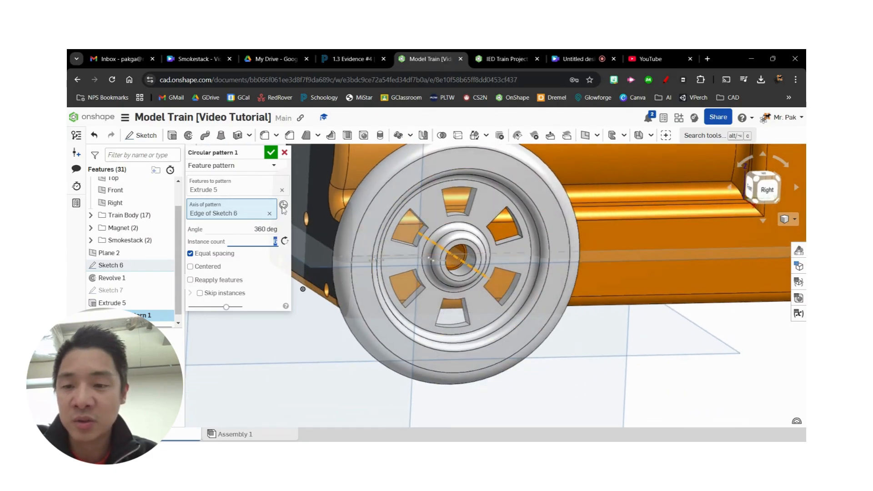
pyautogui.click(272, 153)
pyautogui.moveTo(649, 306)
pyautogui.mouseDown(button='right')
pyautogui.moveTo(653, 326)
pyautogui.moveTo(643, 308)
pyautogui.moveTo(628, 316)
pyautogui.moveTo(654, 320)
pyautogui.moveTo(646, 314)
pyautogui.mouseUp(button='right')
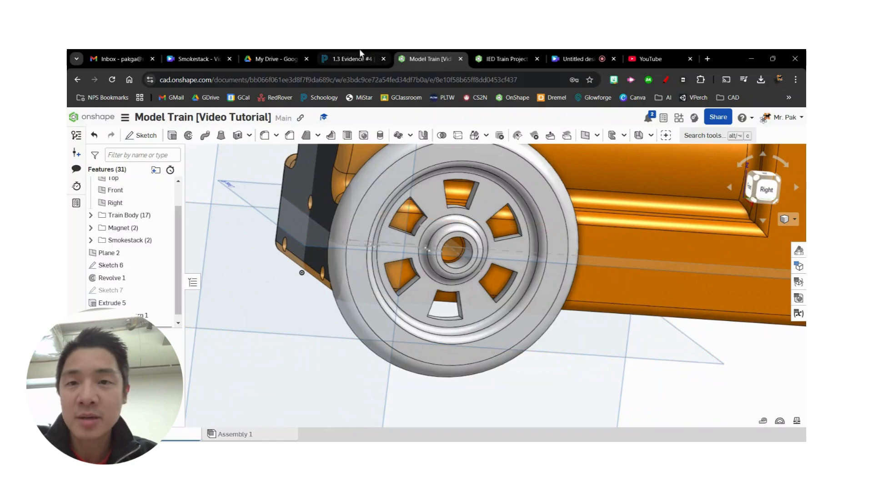
# - Review the peg's dimensions on the wheel drawing and start a new sketch on the wheel's flat web face
pyautogui.click(353, 59)
pyautogui.scroll(6, 646, 326)
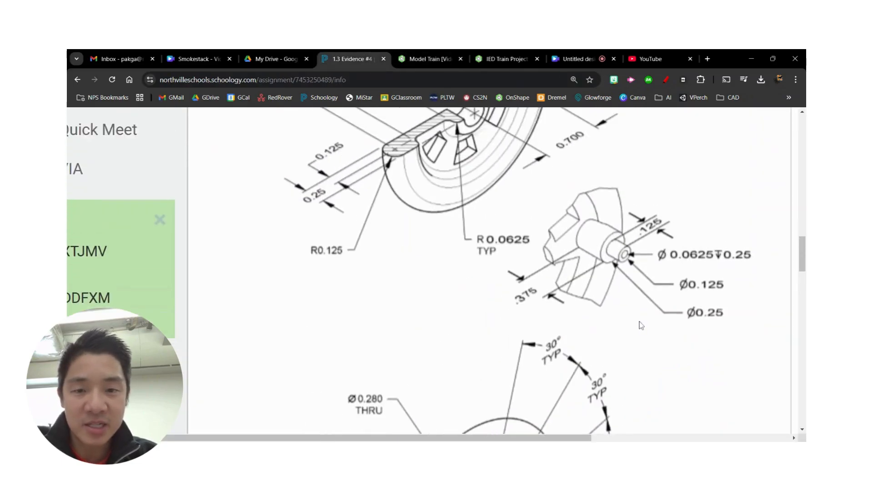
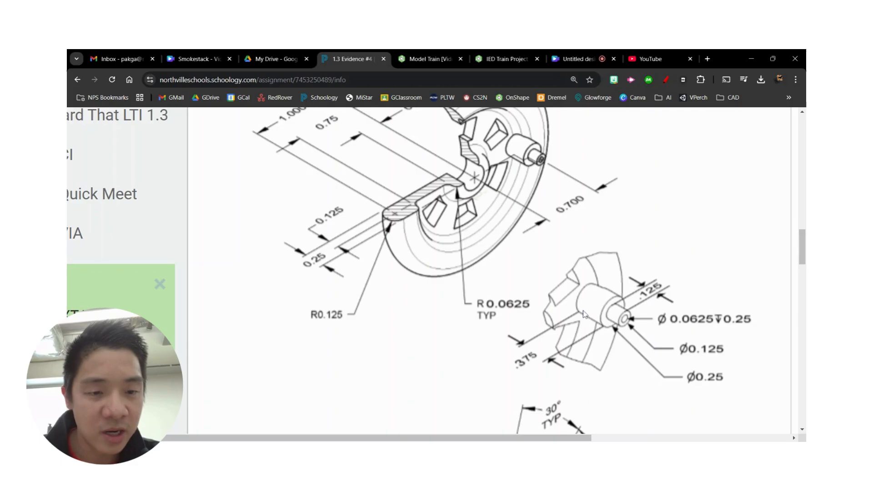
pyautogui.click(430, 59)
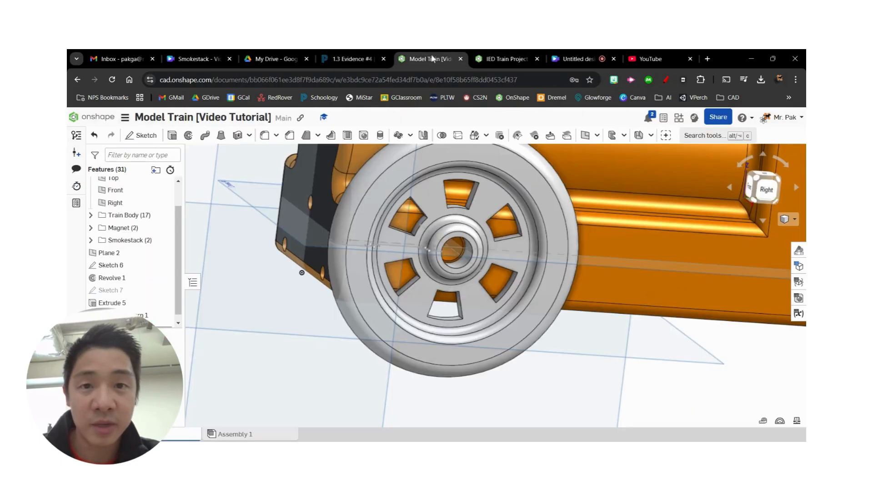
pyautogui.click(112, 135)
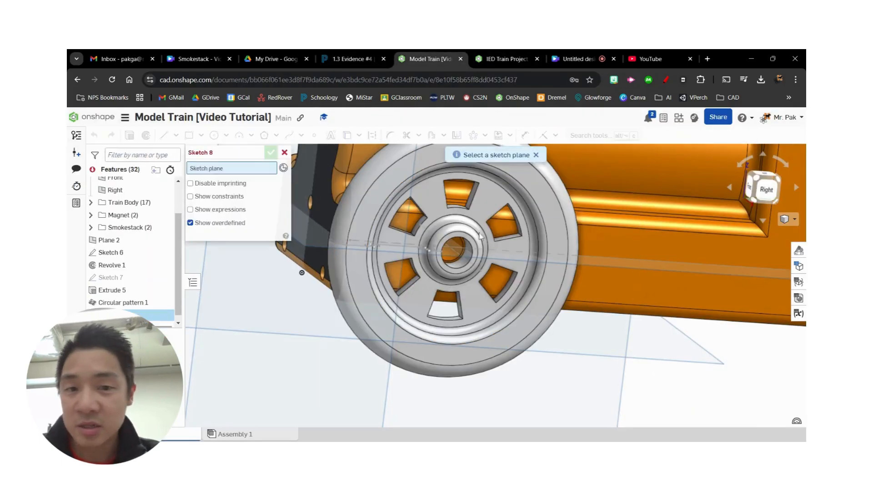
pyautogui.click(518, 259)
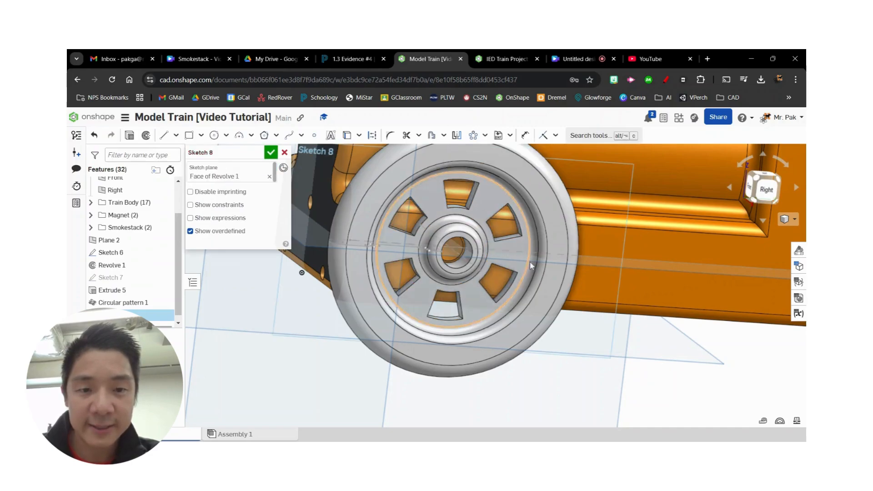
# - Check the peg's position on the wheel drawing and sketch a circle on the web, level with the wheel's center and about 0.65 in away
pyautogui.click(351, 59)
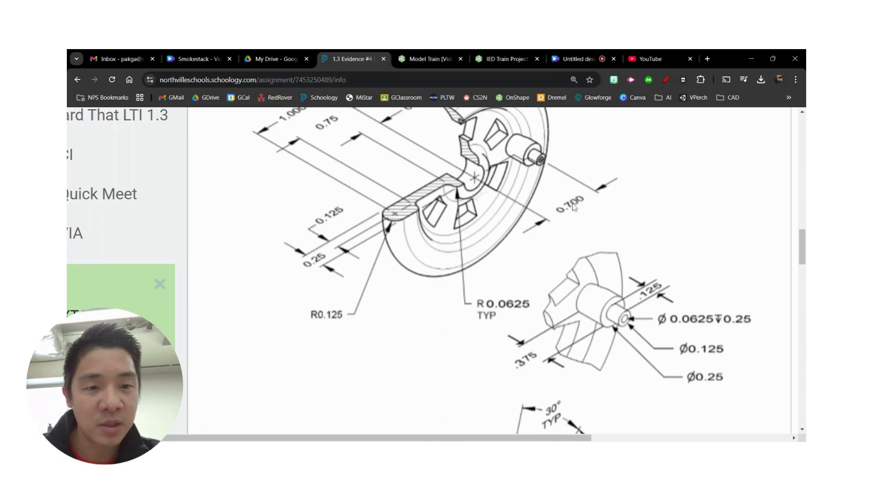
pyautogui.click(423, 60)
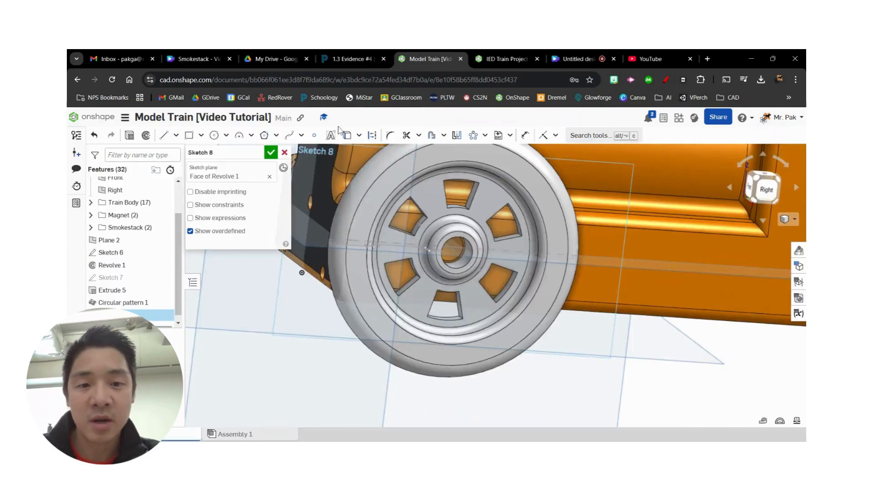
pyautogui.click(764, 193)
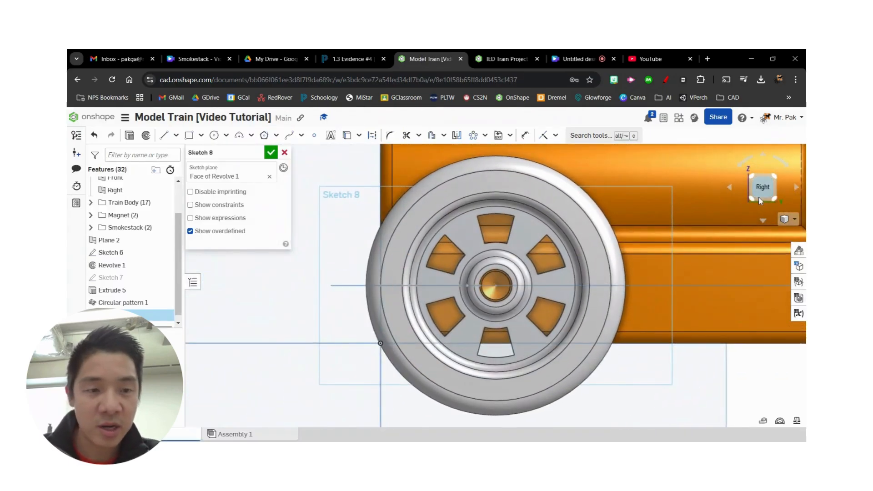
pyautogui.click(214, 136)
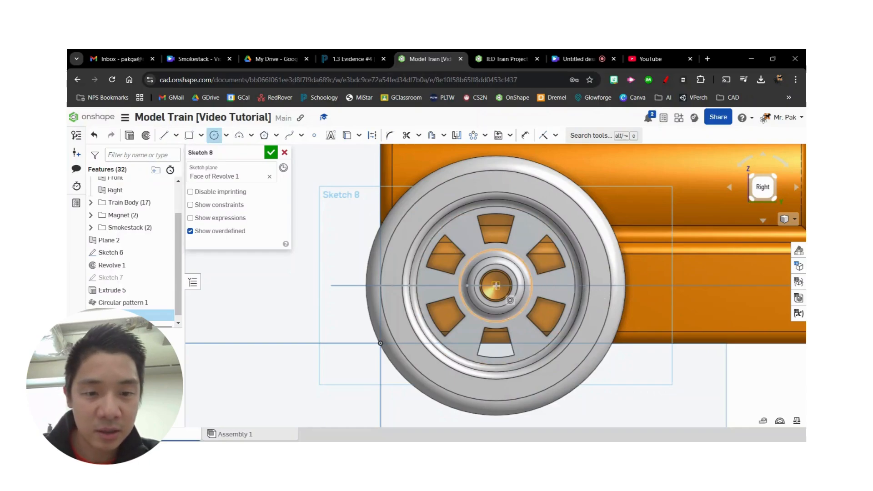
pyautogui.click(571, 285)
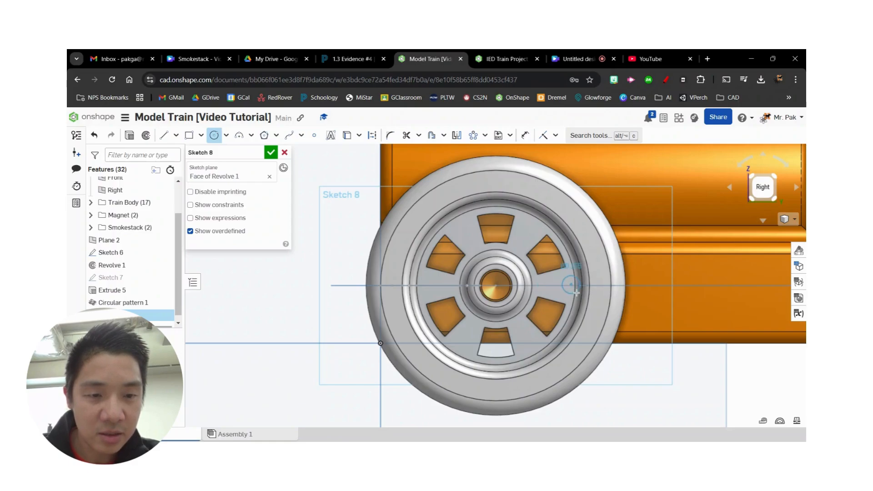
pyautogui.click(577, 294)
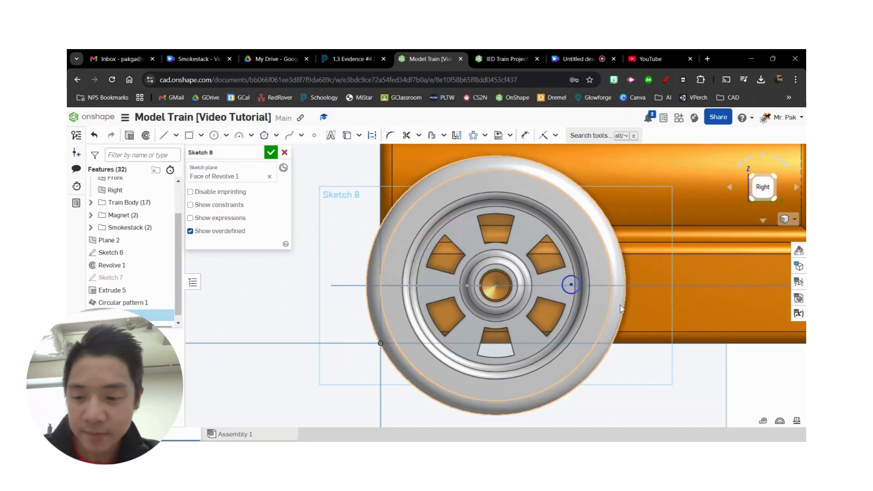
# - Recheck the peg's offset on the wheel drawing and dimension the circle's center 0.7 in from the wheel's center
pyautogui.click(373, 60)
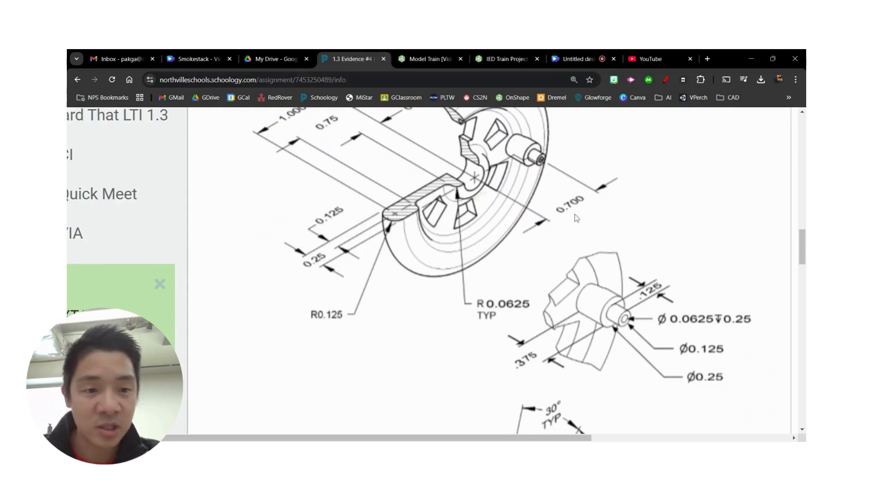
pyautogui.click(413, 56)
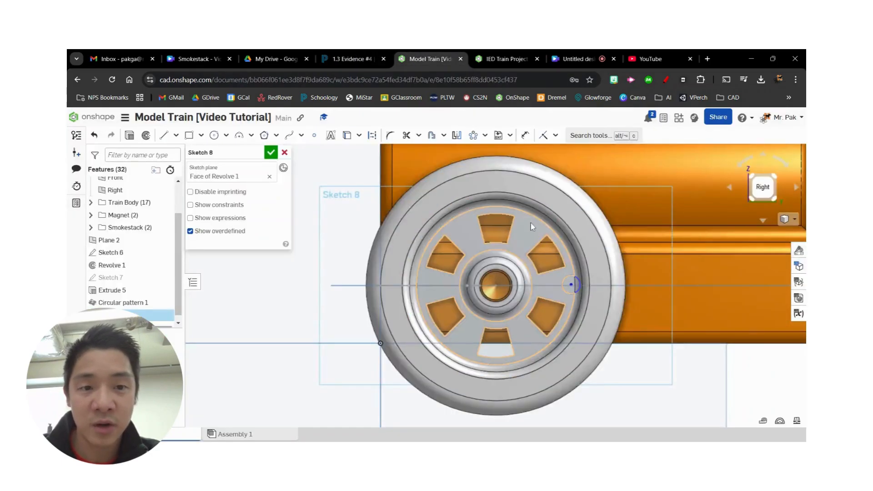
pyautogui.click(572, 286)
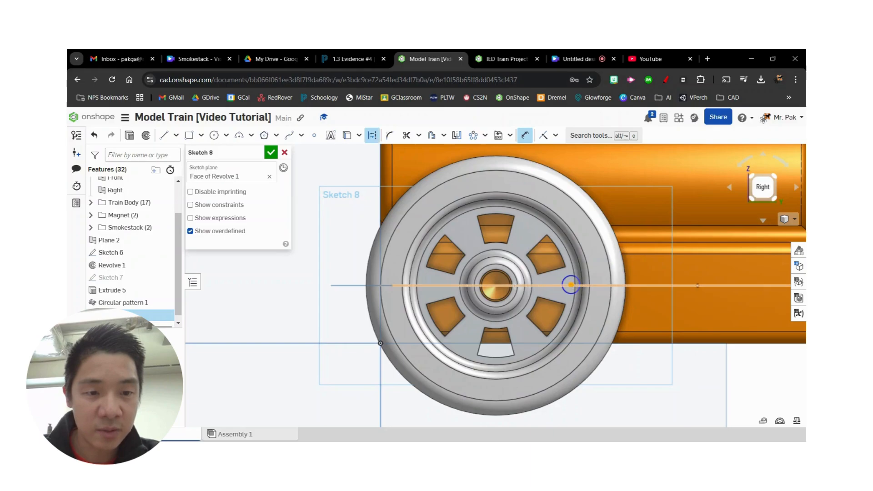
pyautogui.click(496, 286)
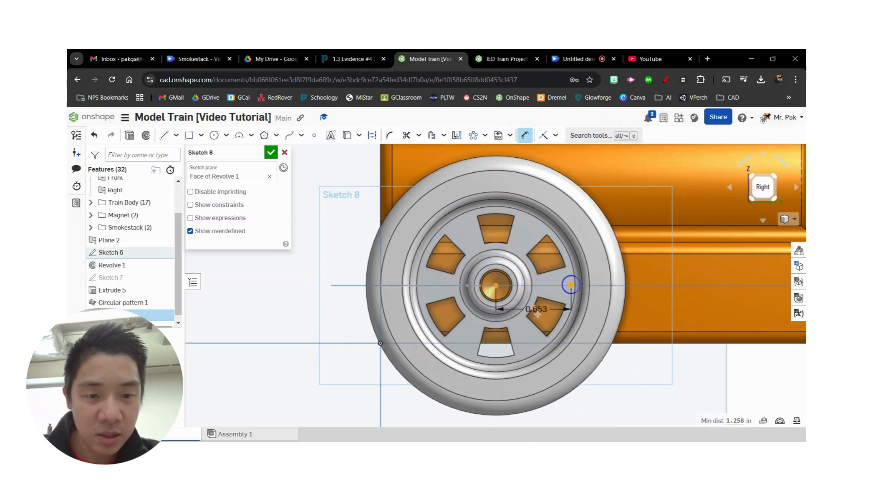
pyautogui.click(532, 339)
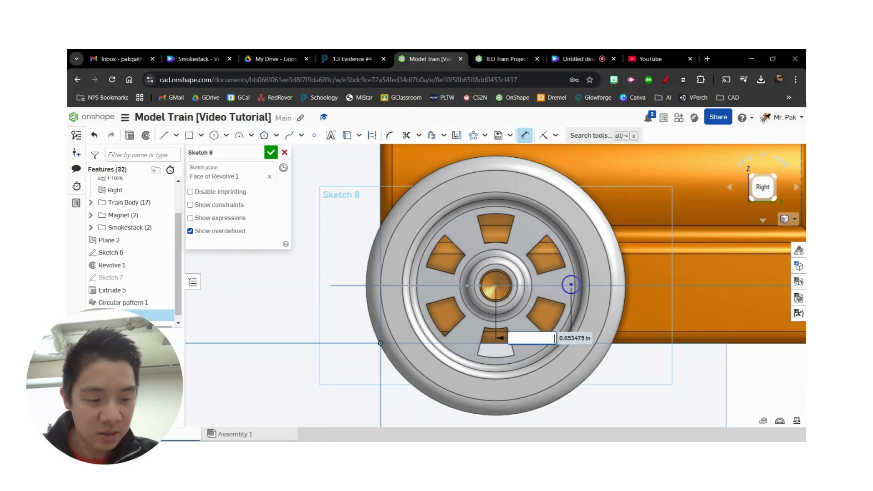
pyautogui.press('Return')
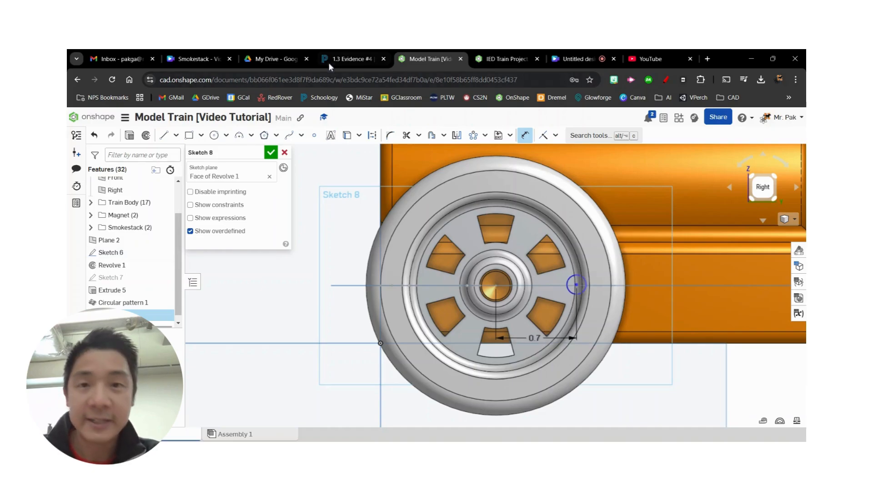
# - Check the peg's size and length on the wheel drawing and finish the peg sketch
pyautogui.click(350, 60)
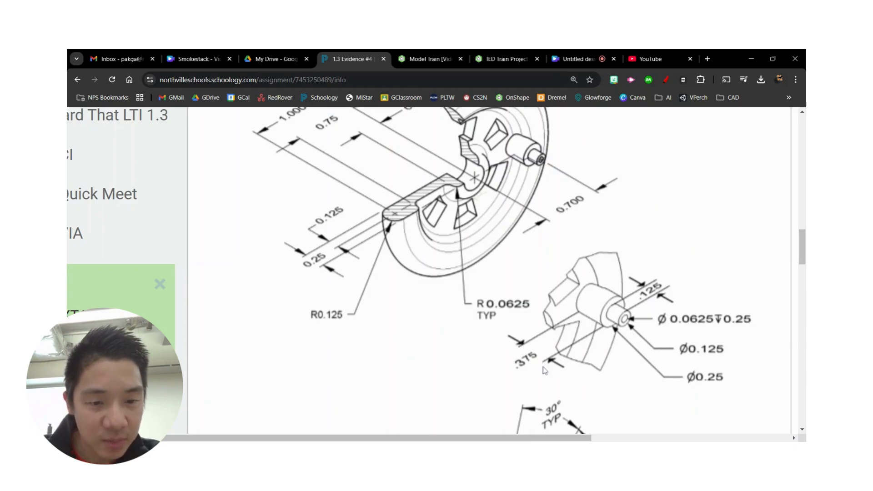
pyautogui.click(440, 63)
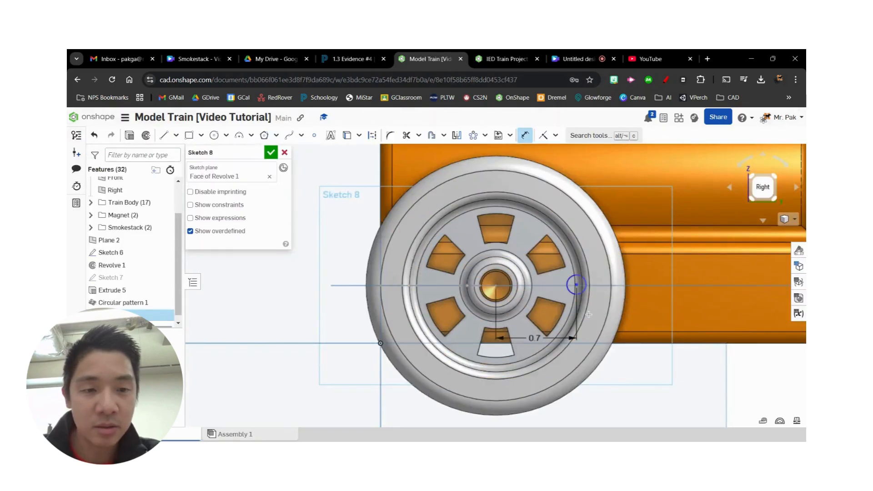
pyautogui.click(272, 153)
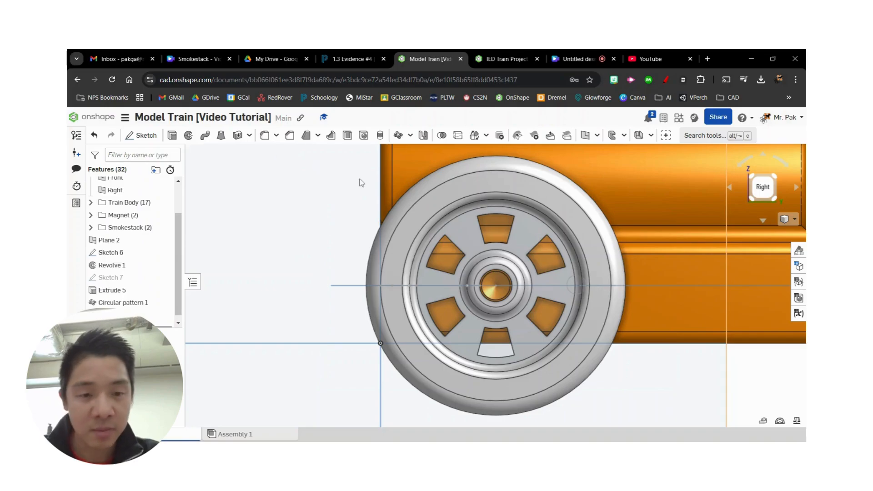
# - Start an Add extrusion from the wheel's web using both halves of the peg circle in Sketch 8
pyautogui.click(172, 135)
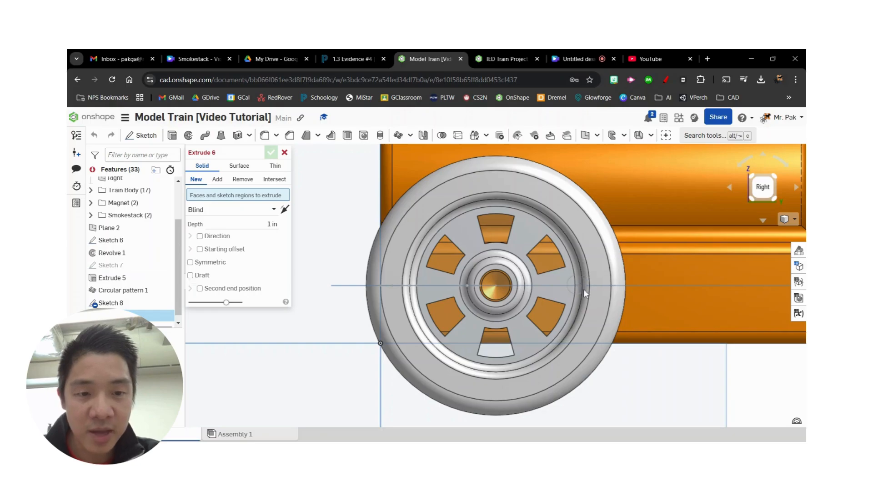
pyautogui.moveTo(583, 288); pyautogui.dragTo(653, 362, button='right')
pyautogui.scroll(3, 590, 286)
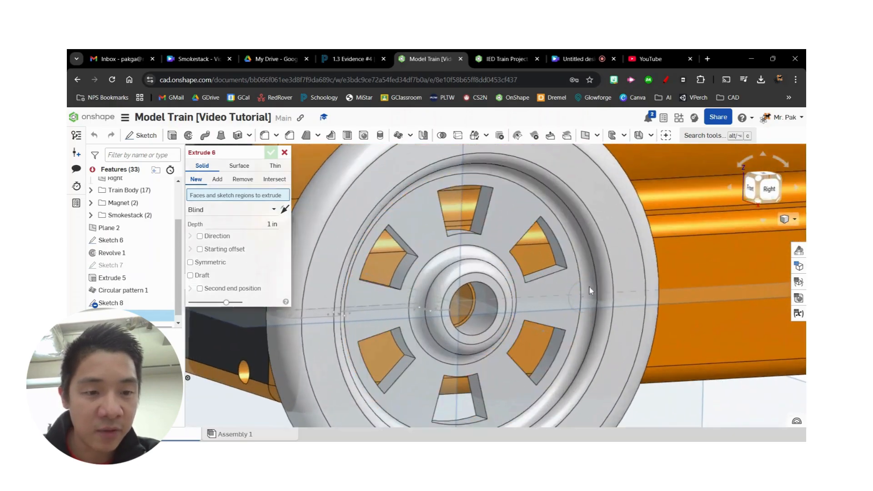
pyautogui.click(585, 284)
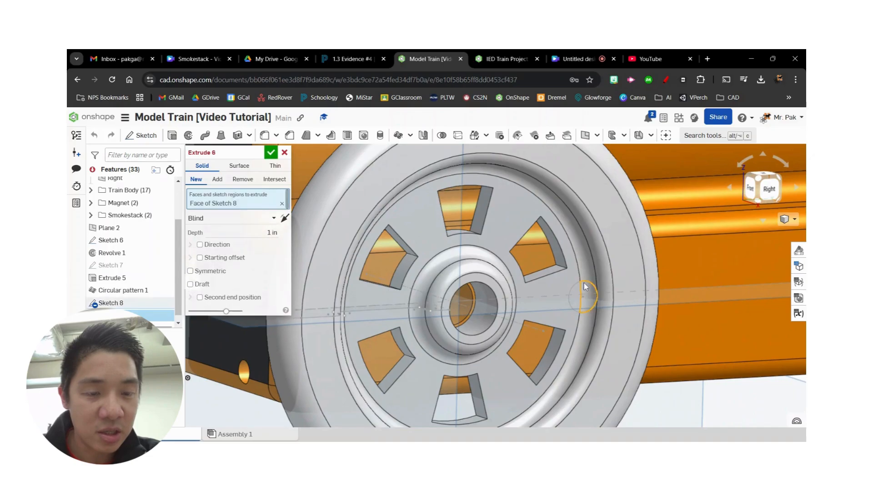
pyautogui.click(580, 293)
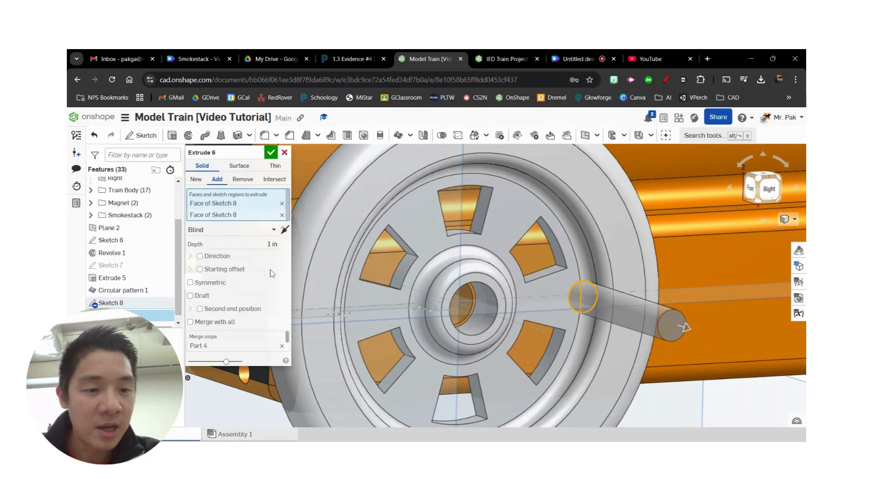
# - Set the peg extrusion's depth to 0.375 in, compare it with the wheel drawing and accept it
pyautogui.click(272, 244)
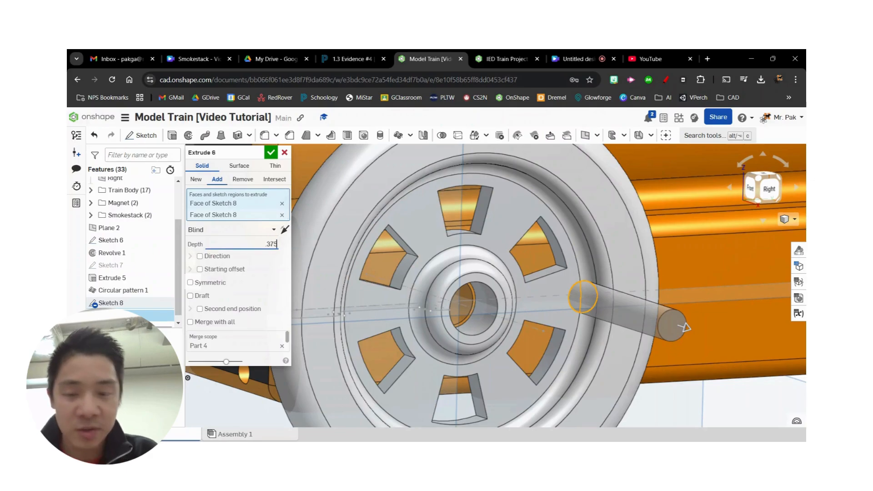
pyautogui.write('.375')
pyautogui.press('Return')
pyautogui.click(360, 59)
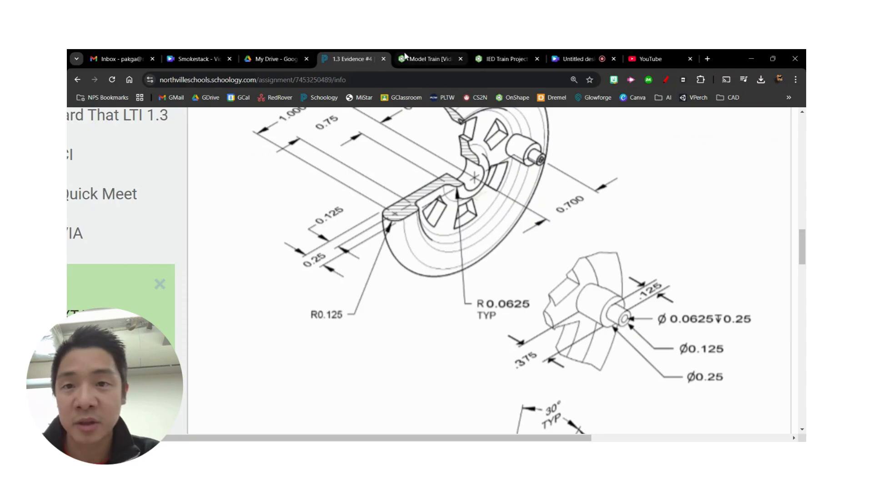
pyautogui.click(426, 59)
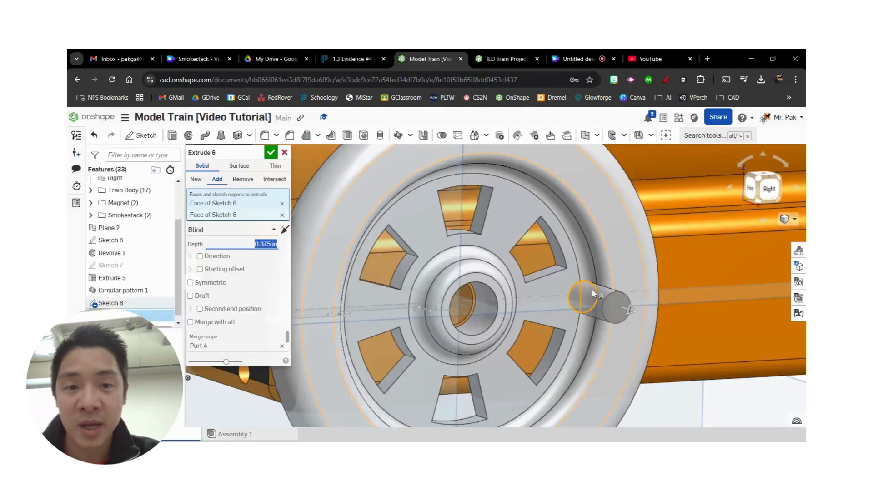
pyautogui.click(271, 153)
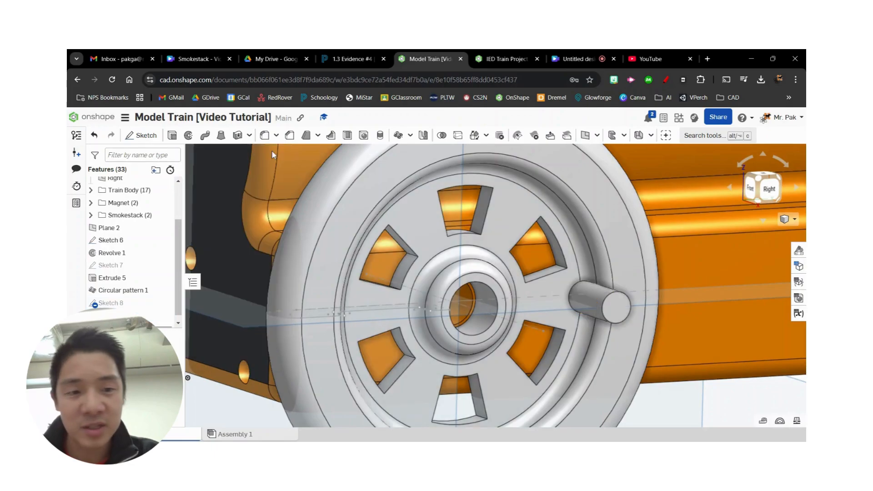
# - Start a new sketch on the peg's end face and draw a concentric circle about 0.08 in in diameter
pyautogui.click(145, 145)
pyautogui.click(591, 300)
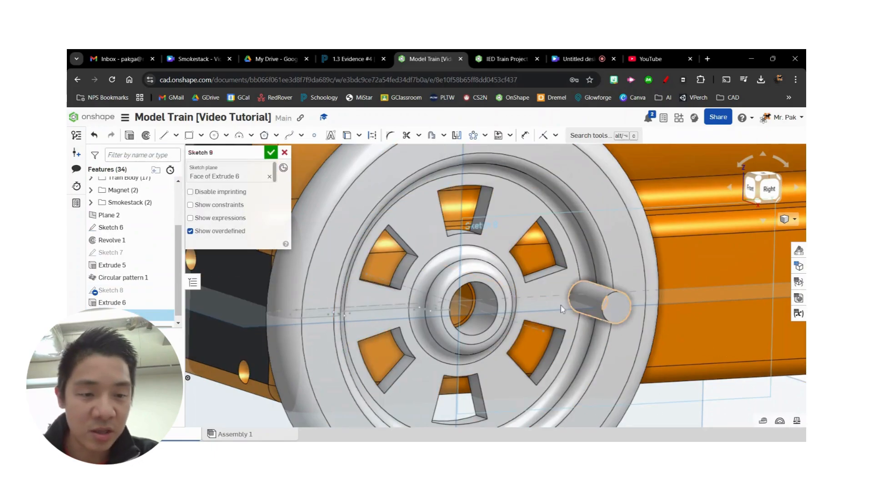
pyautogui.click(214, 135)
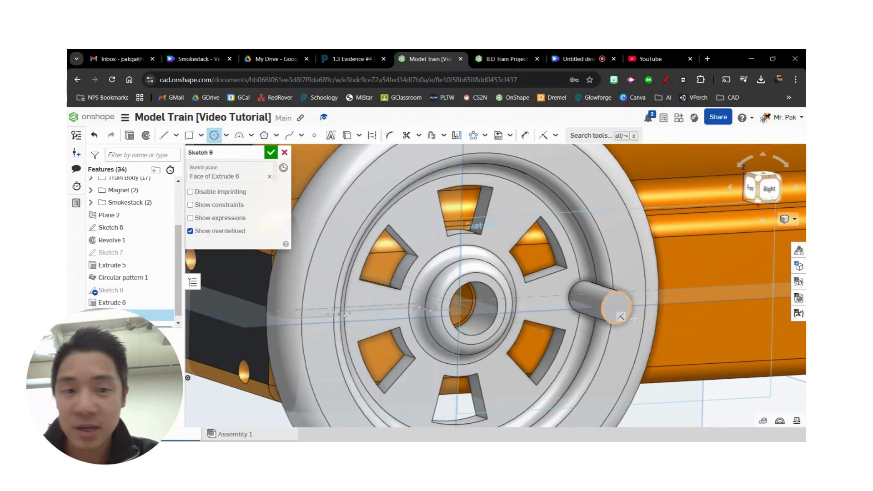
pyautogui.click(615, 308)
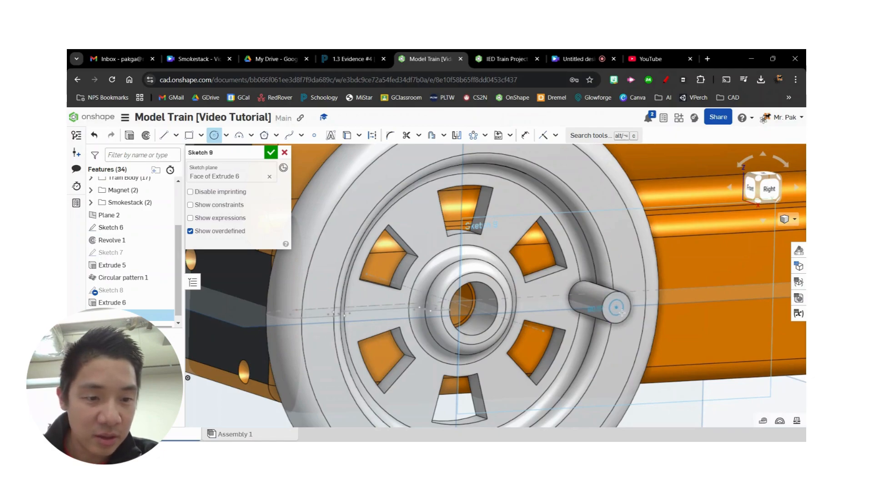
# - Look up the peg tip's diameter on the wheel drawing and dimension the end-face circle to 0.125 in
pyautogui.click(360, 59)
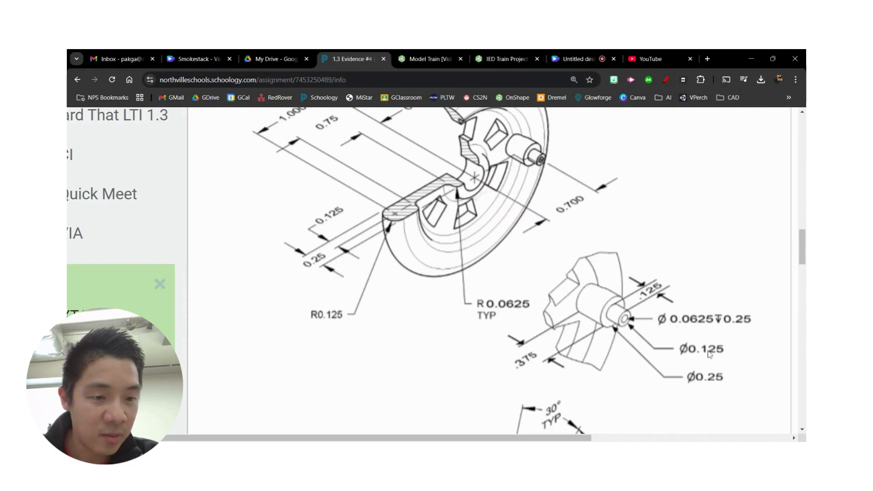
pyautogui.click(423, 58)
pyautogui.press('d')
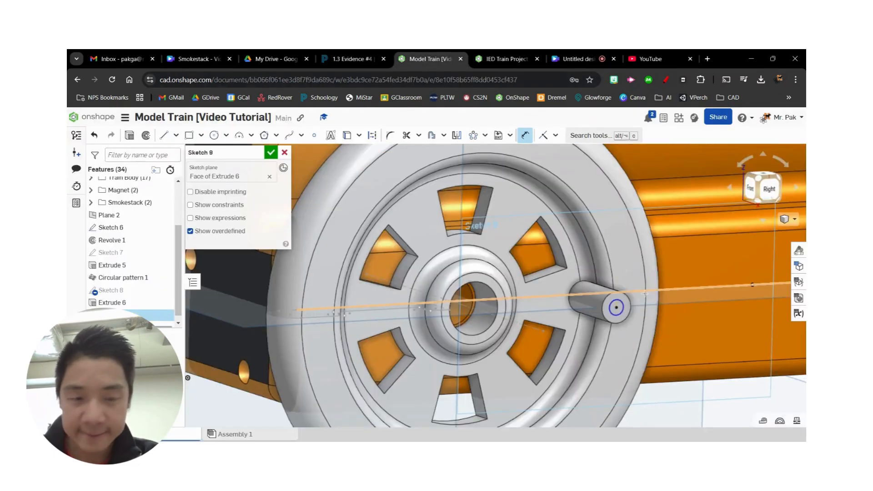
pyautogui.click(620, 302)
pyautogui.click(639, 267)
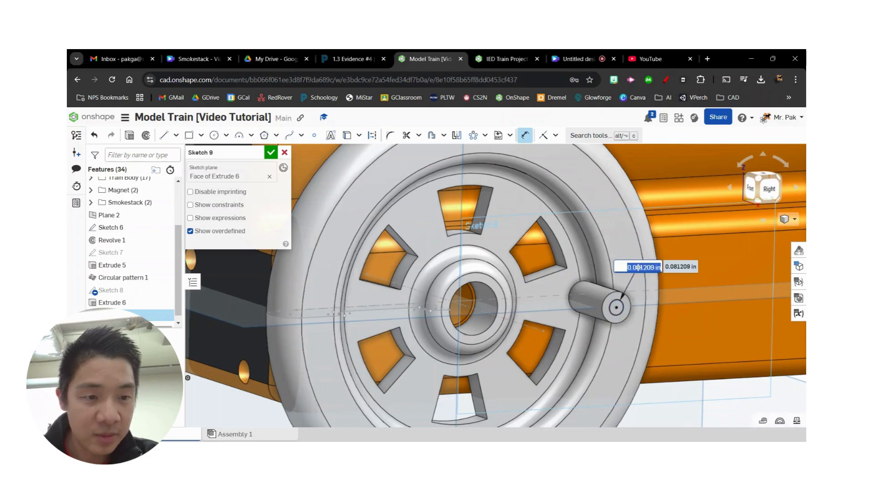
pyautogui.write('0.125')
pyautogui.press('Return')
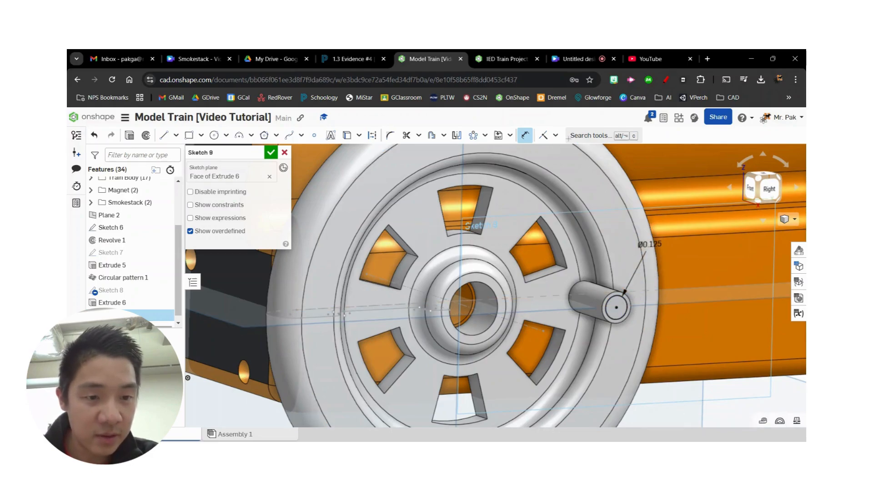
# - Recheck the stepped peg's diameters on the wheel drawing and close the peg tip sketch
pyautogui.click(339, 58)
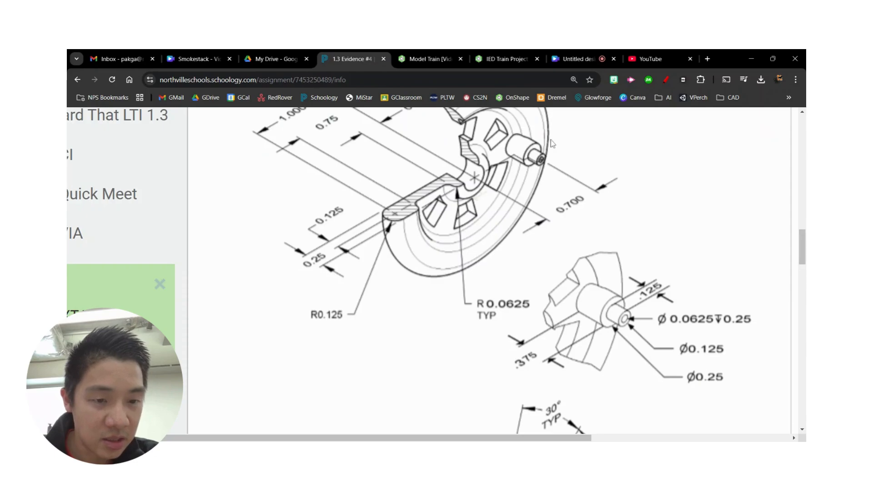
pyautogui.click(420, 58)
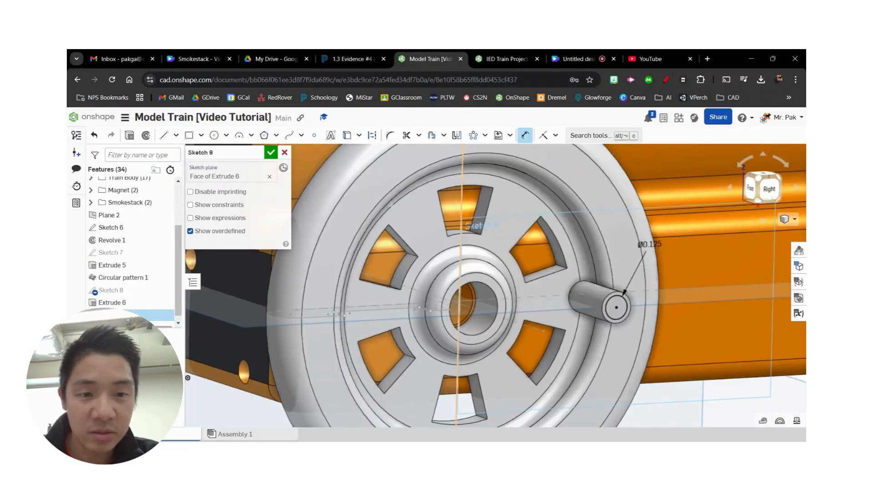
pyautogui.click(271, 154)
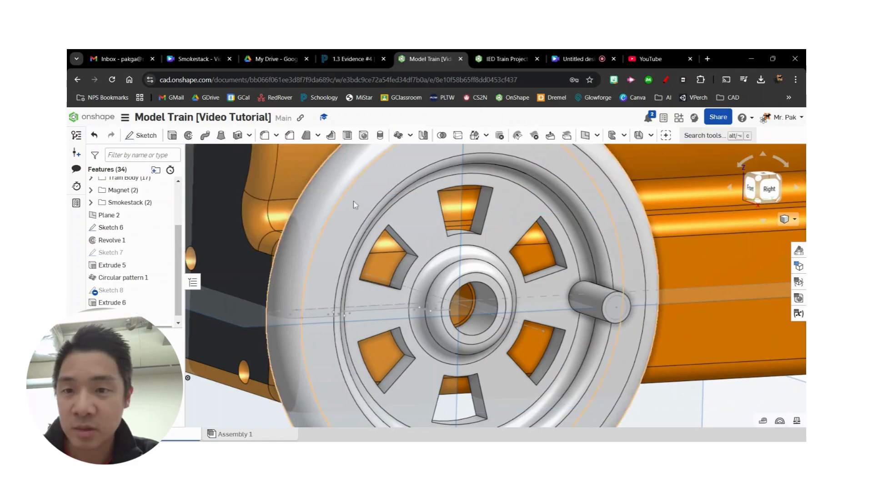
# - Reopen the sketch of the peg's base circle and dimension its diameter to 0.25 in
pyautogui.doubleClick(132, 289)
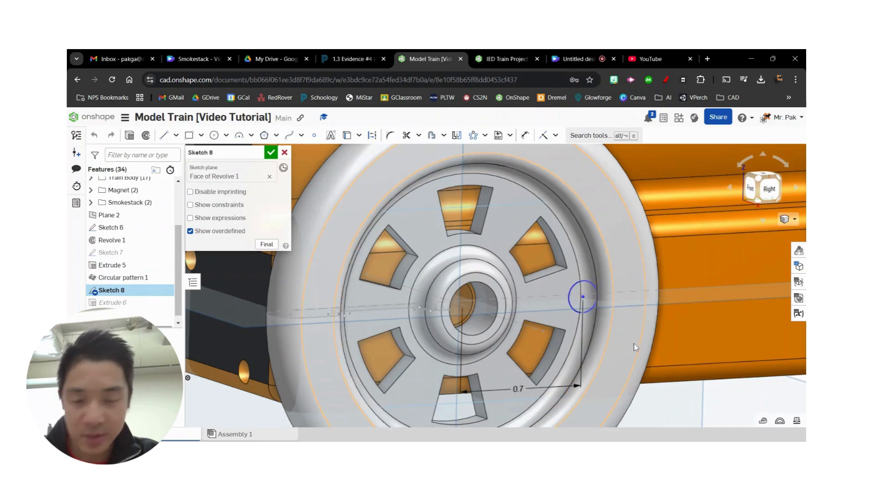
pyautogui.press('d')
pyautogui.click(573, 288)
pyautogui.click(552, 285)
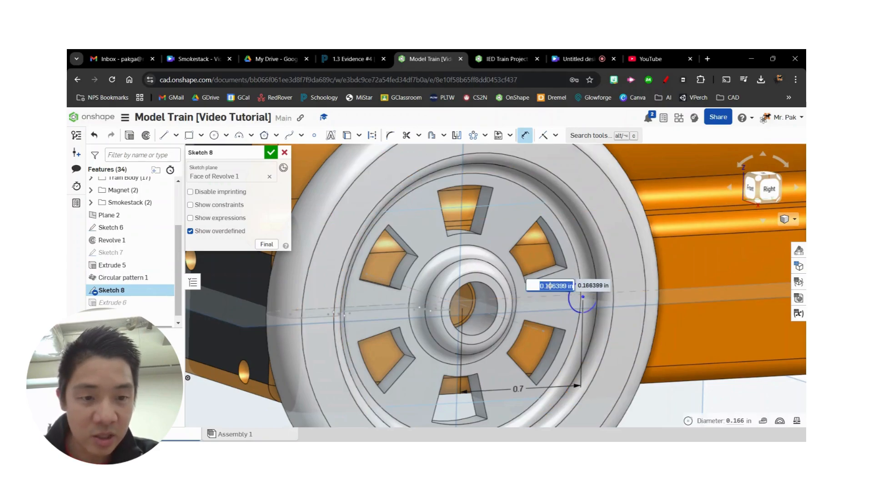
pyautogui.write('0.25')
pyautogui.press('Return')
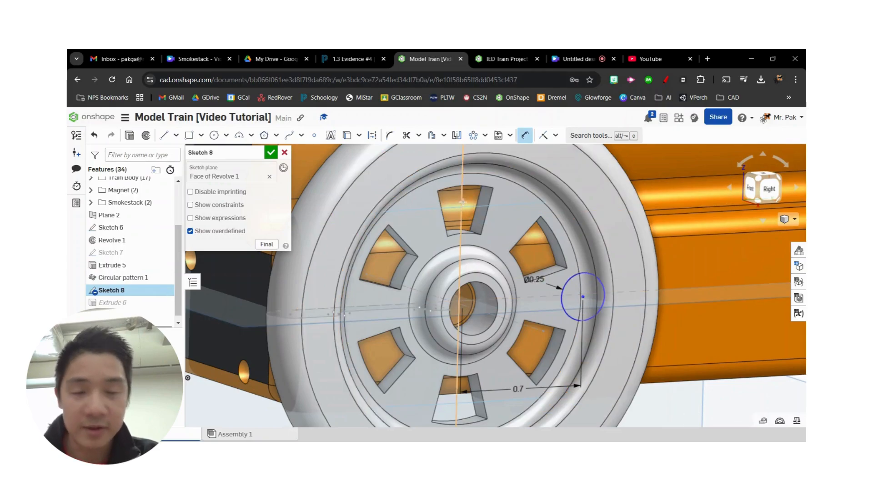
# - Constrain the peg circle's center horizontally to the wheel's center and accept the sketch
pyautogui.press('n')
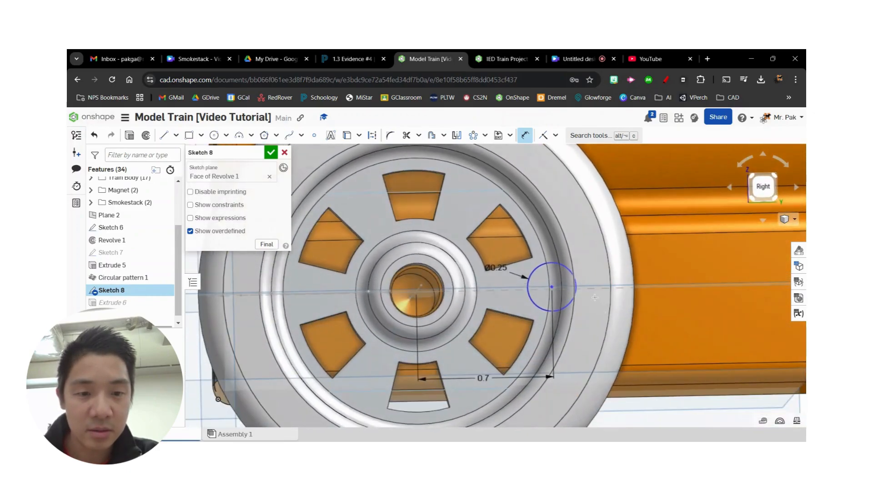
pyautogui.click(763, 187)
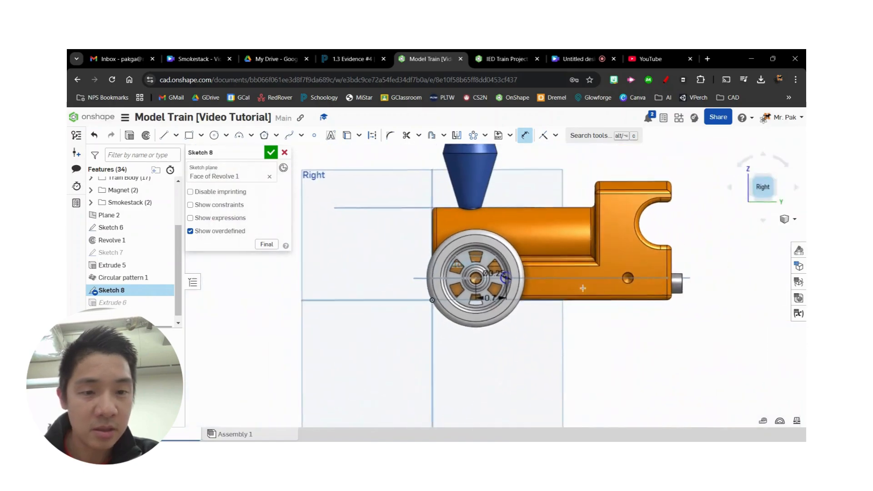
pyautogui.scroll(5, 517, 290)
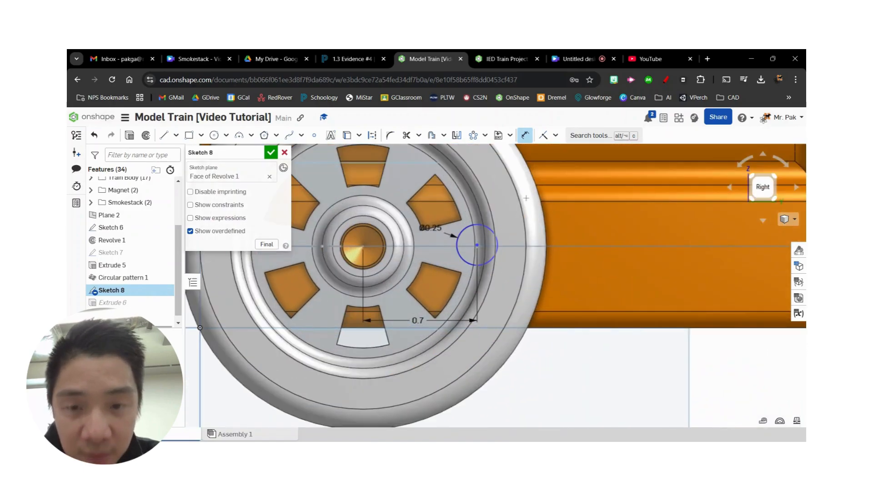
pyautogui.click(556, 135)
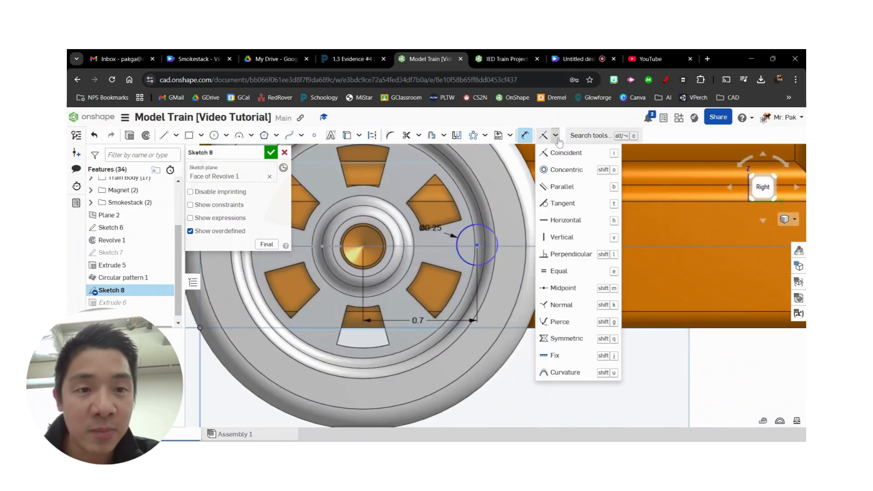
pyautogui.click(566, 220)
pyautogui.click(476, 245)
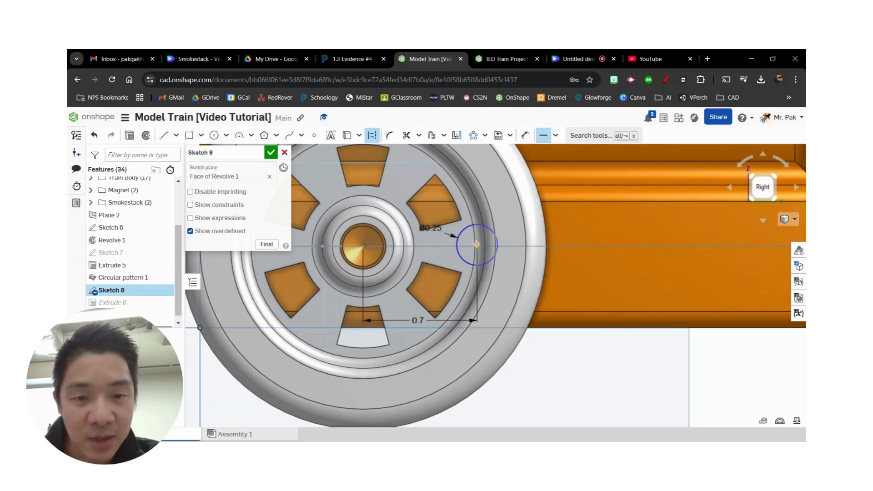
pyautogui.click(365, 246)
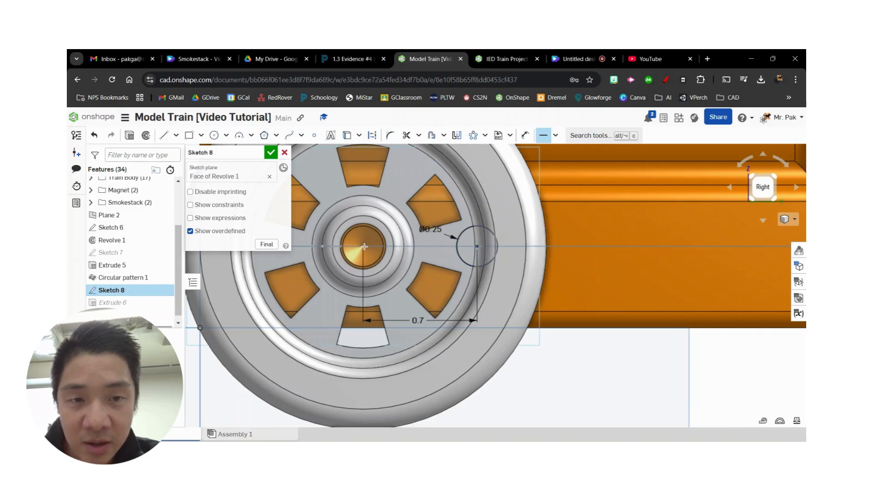
pyautogui.click(270, 152)
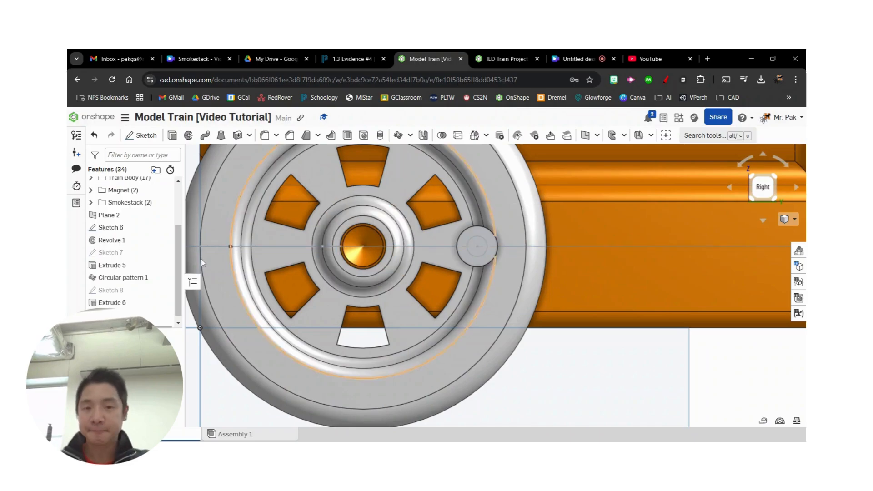
# - Reopen the peg tip sketch, check its circle on the peg's end face and close it
pyautogui.scroll(-1, 139, 297)
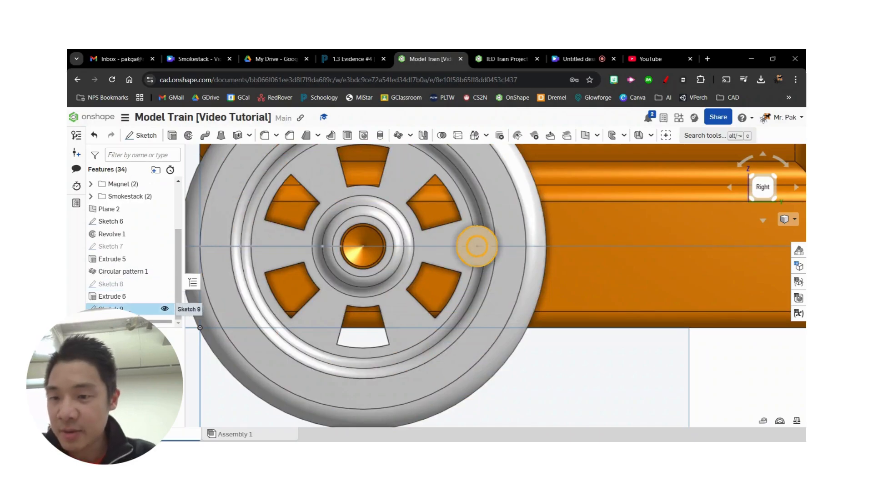
pyautogui.doubleClick(124, 308)
pyautogui.moveTo(564, 323)
pyautogui.mouseDown(button='right')
pyautogui.moveTo(588, 329)
pyautogui.moveTo(580, 282)
pyautogui.mouseUp(button='right')
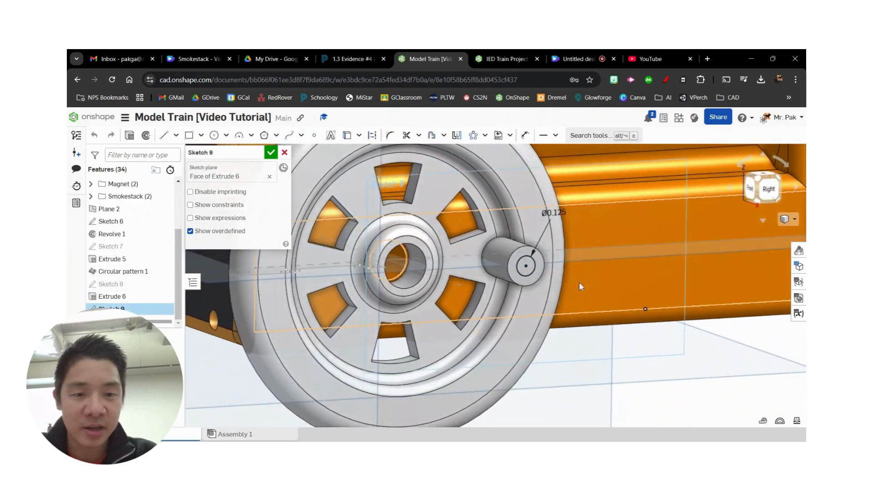
pyautogui.click(272, 152)
# - Check the tip length on the wheel drawing and extrude the tip circle 0.125 in, added to the wheel
pyautogui.click(526, 273)
pyautogui.hotkey('shift', 'e')
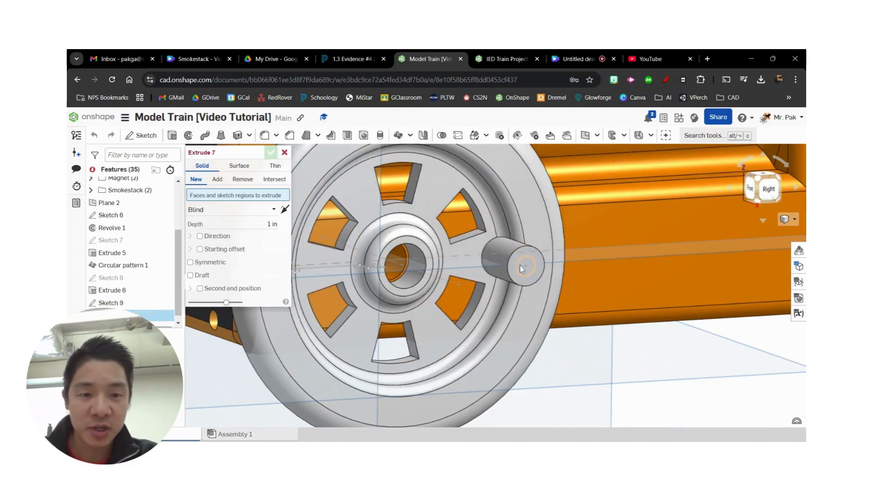
pyautogui.click(346, 58)
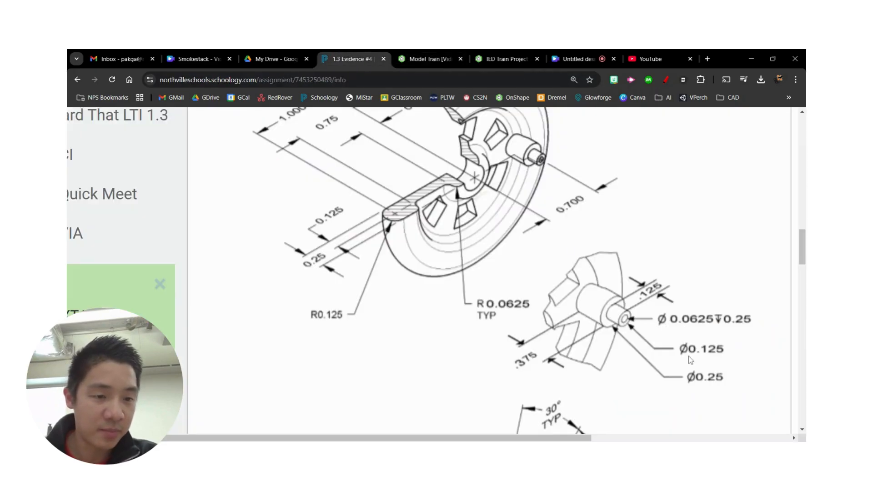
pyautogui.click(430, 59)
pyautogui.click(268, 233)
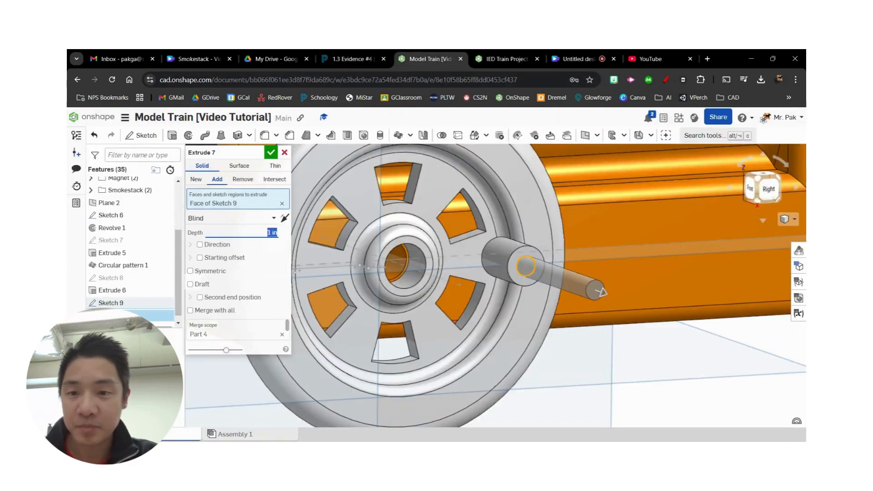
pyautogui.write('.125')
pyautogui.press('Return')
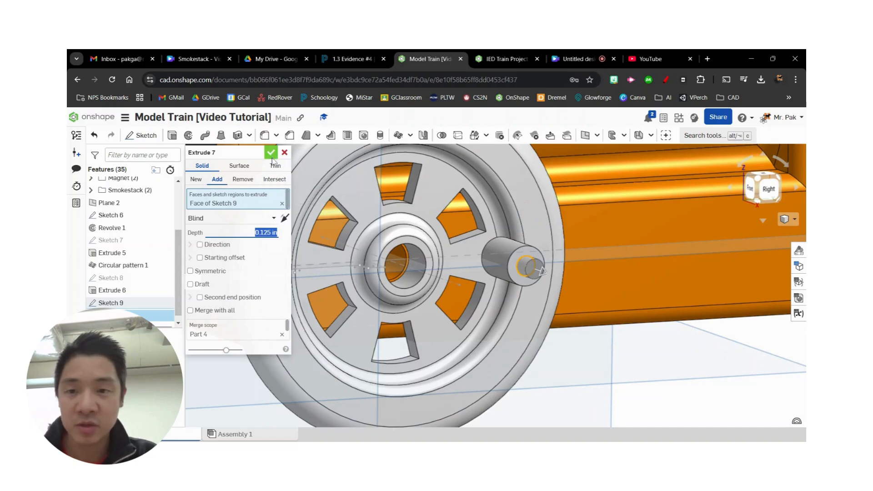
pyautogui.click(272, 153)
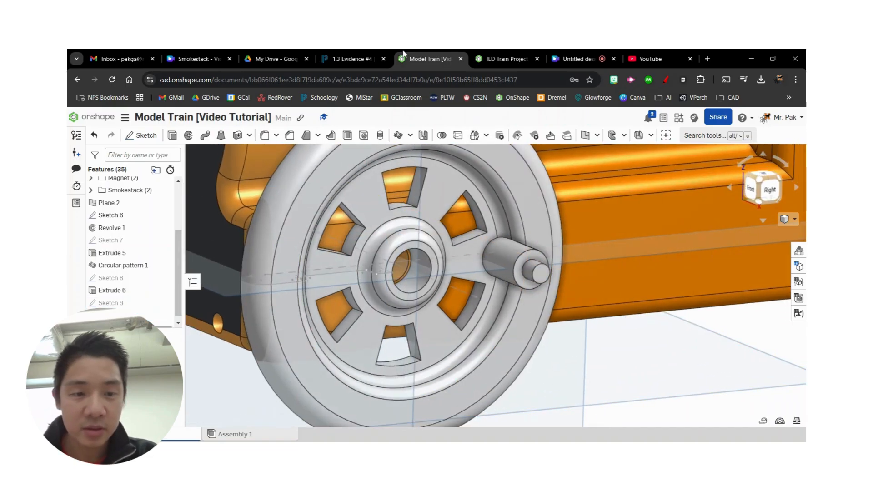
# - Look up the peg's hole callout on the wheel drawing and sketch a point at the center of the tip's end face
pyautogui.click(353, 59)
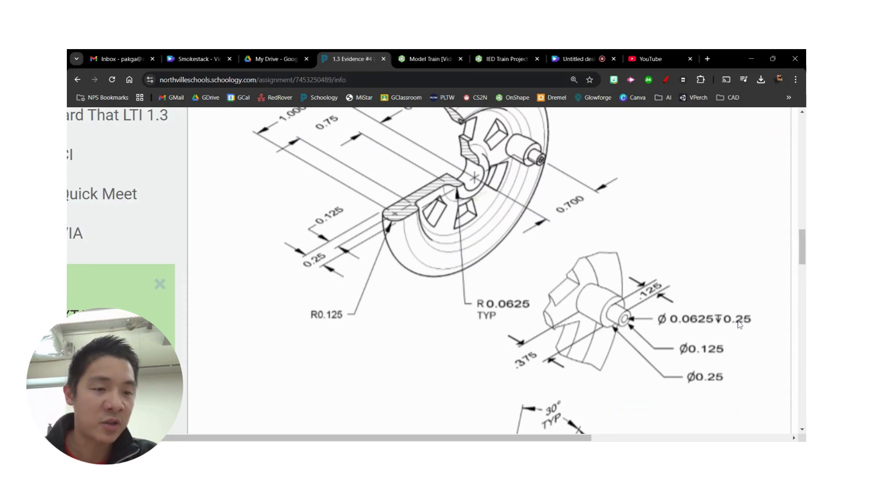
pyautogui.click(429, 59)
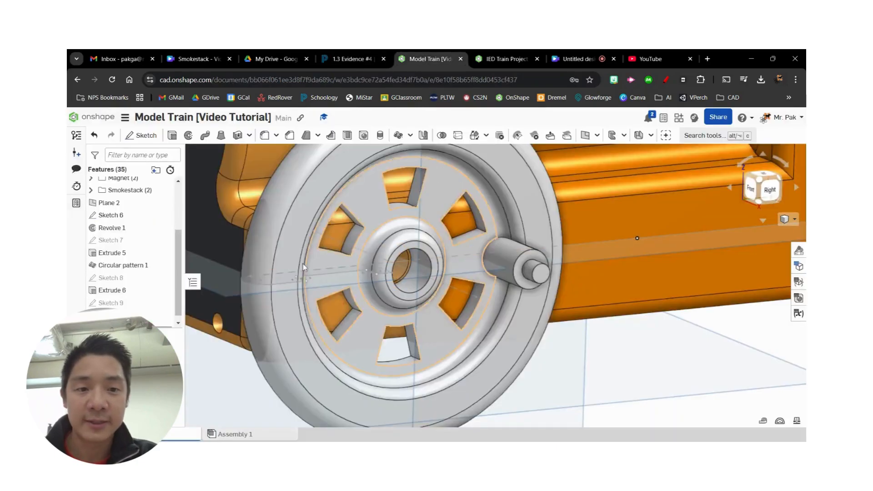
pyautogui.click(144, 135)
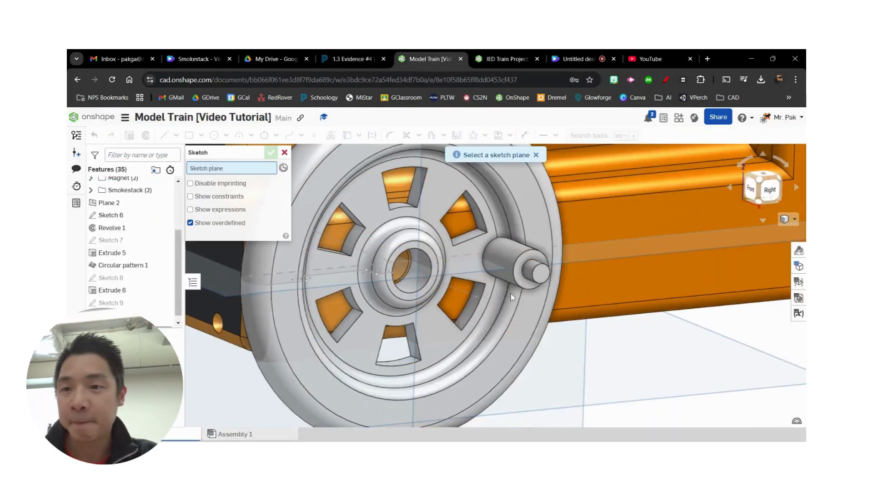
pyautogui.click(542, 276)
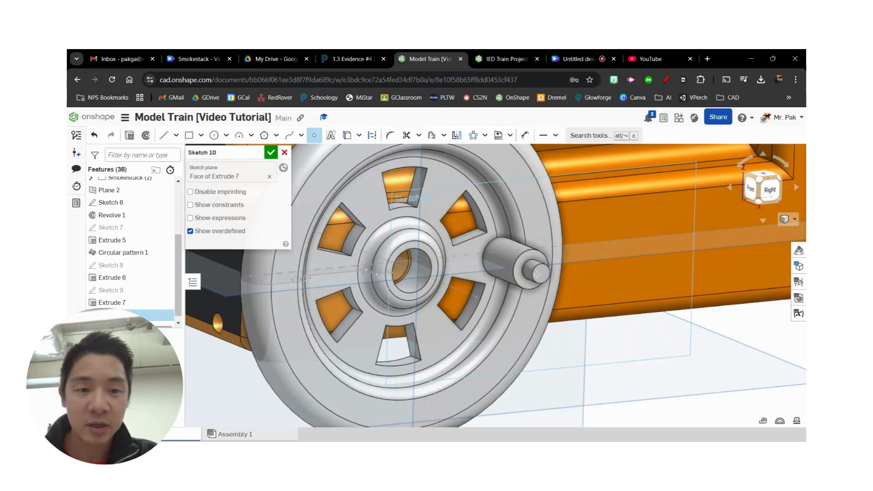
pyautogui.scroll(3, 538, 275)
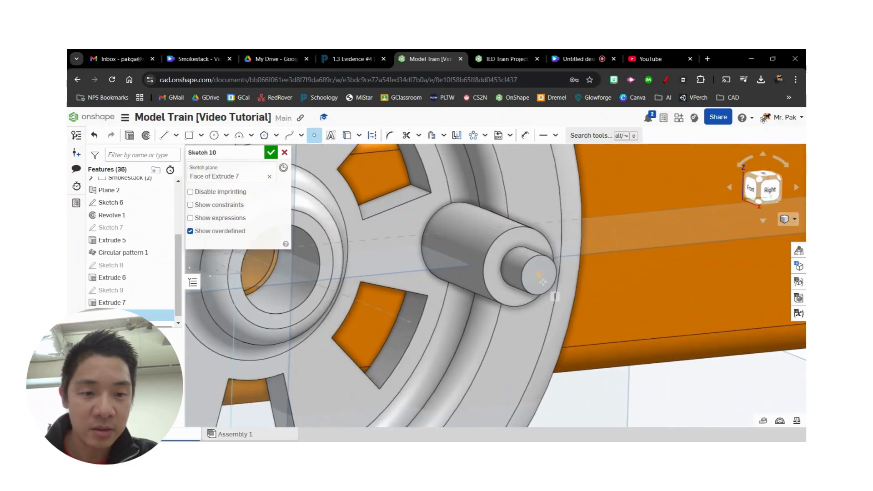
pyautogui.click(541, 275)
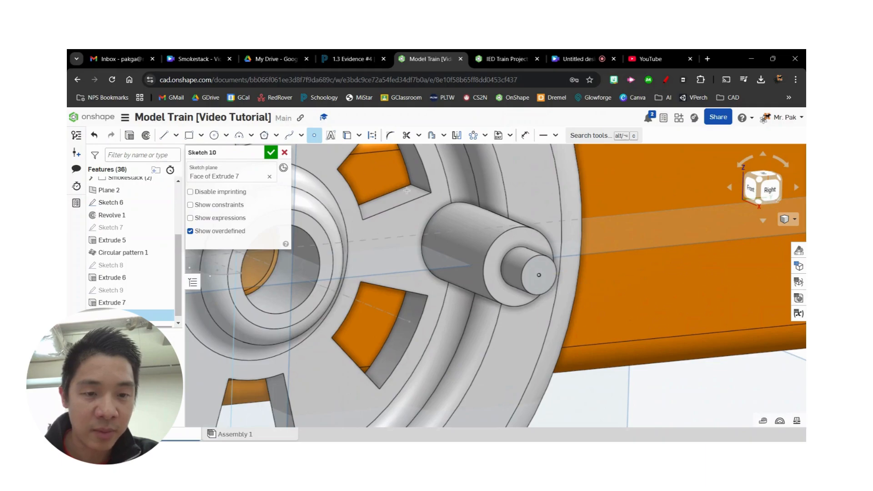
pyautogui.click(270, 154)
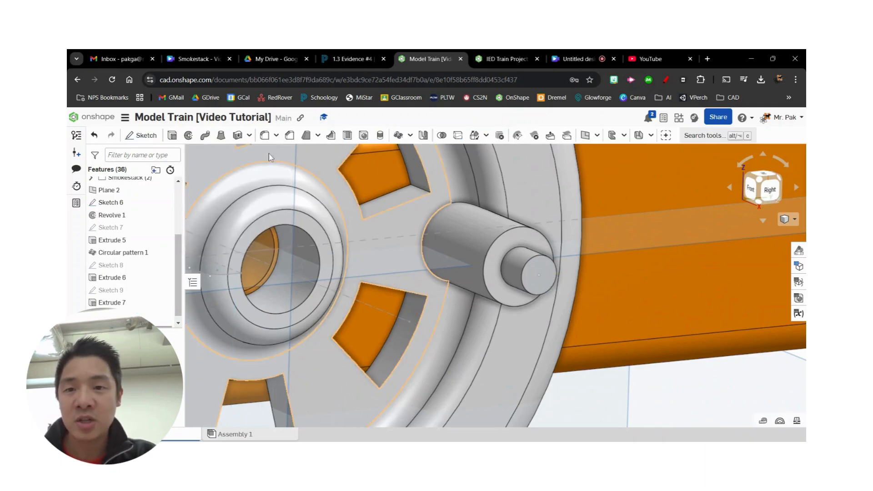
# - Start a simple drilled hole at the tip's center point and set its diameter to 0.0625 in per the wheel drawing
pyautogui.click(364, 136)
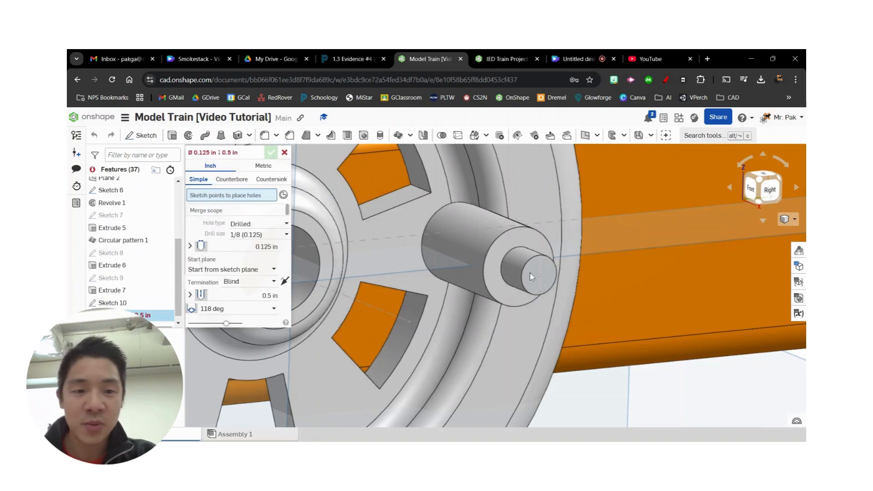
pyautogui.click(542, 275)
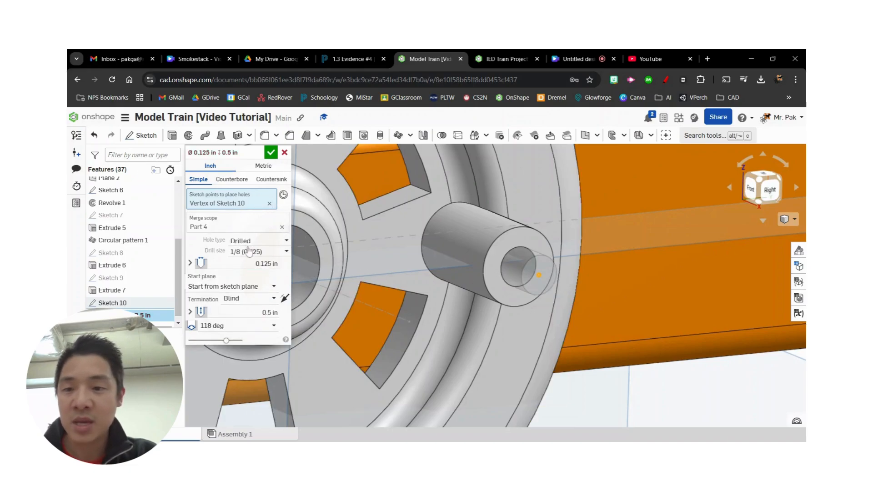
pyautogui.click(351, 58)
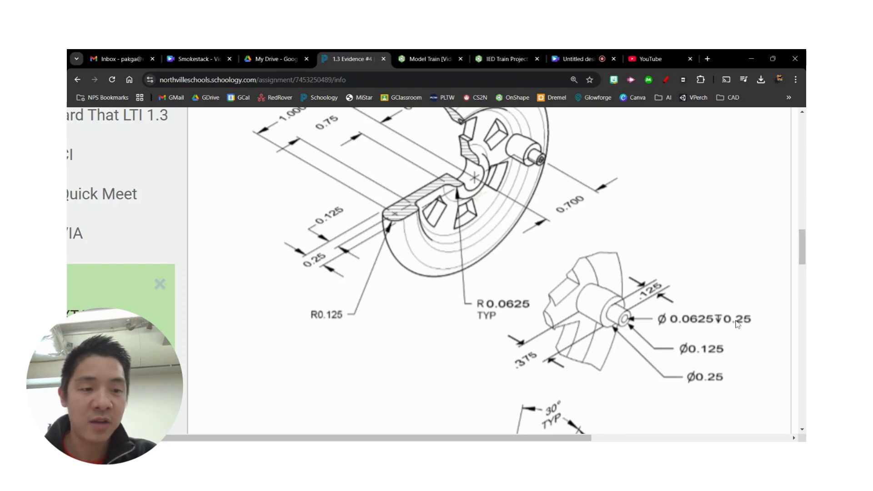
pyautogui.click(424, 57)
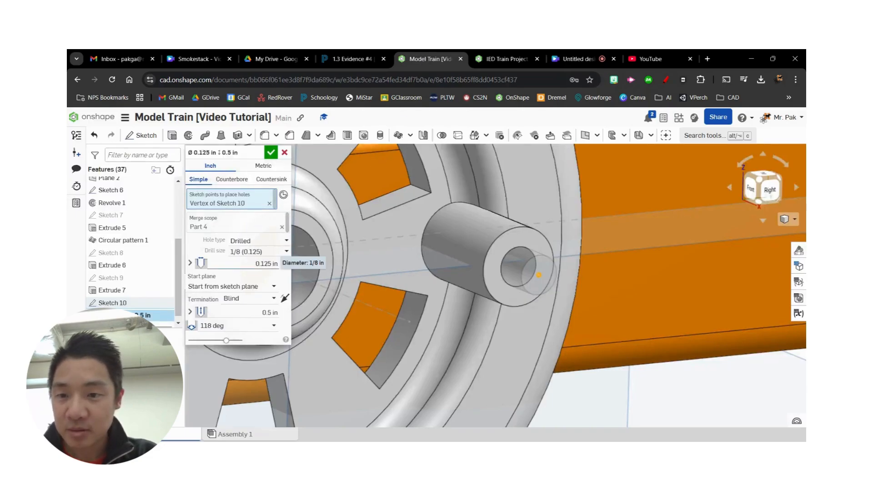
pyautogui.click(254, 263)
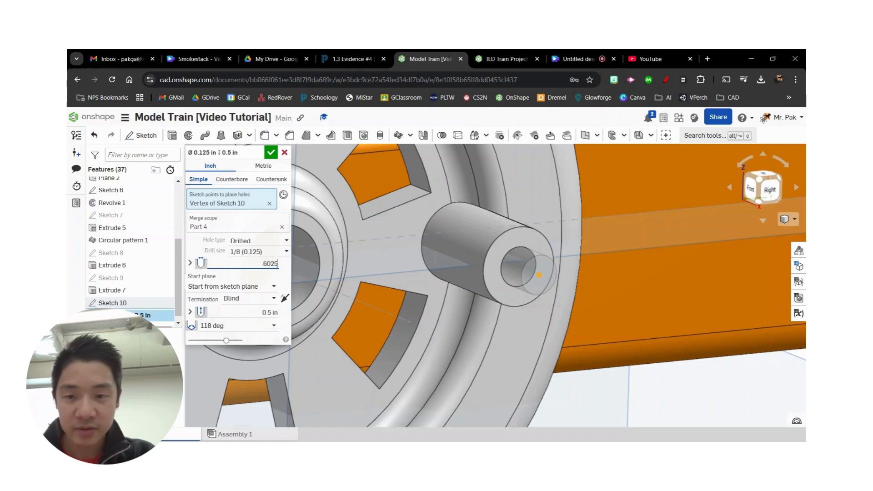
pyautogui.write('.06')
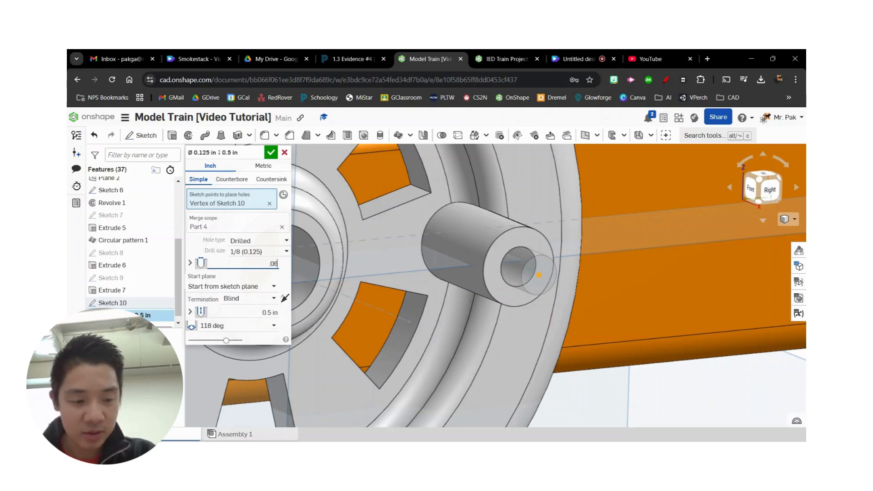
pyautogui.write('25')
pyautogui.press('Tab')
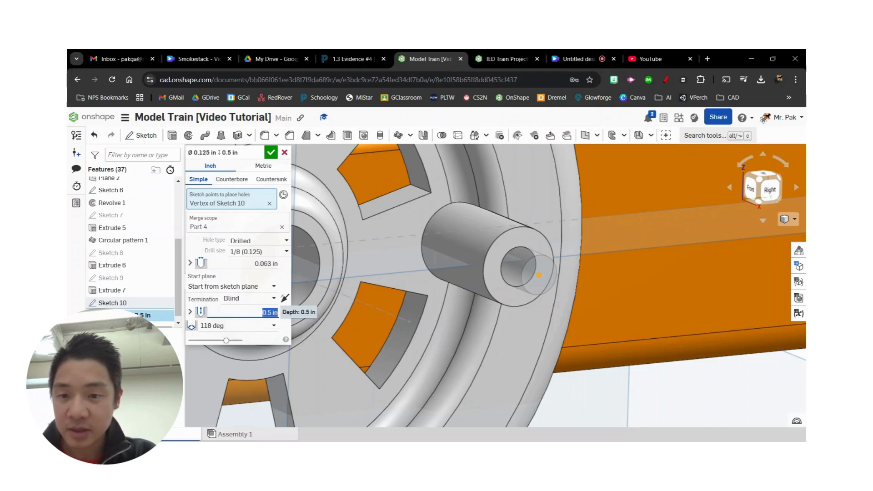
# - Recheck the hole callout on the wheel drawing and set the blind hole's depth to 0.25 in
pyautogui.click(350, 59)
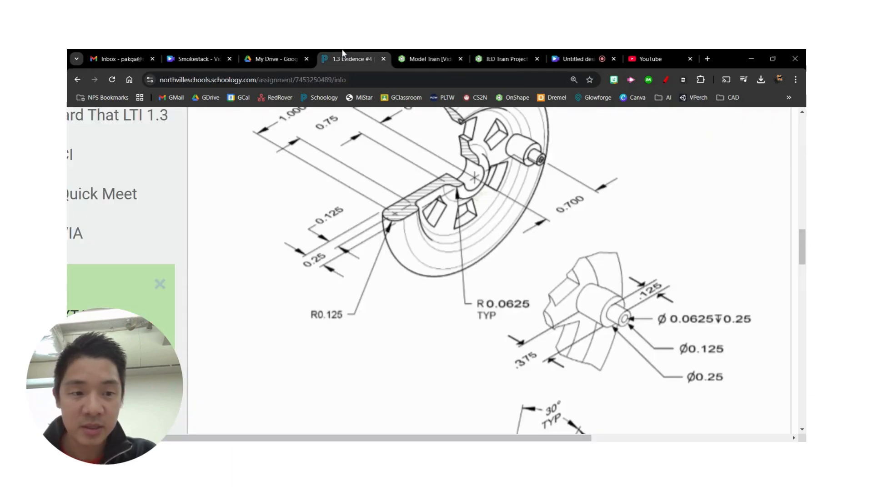
pyautogui.click(428, 59)
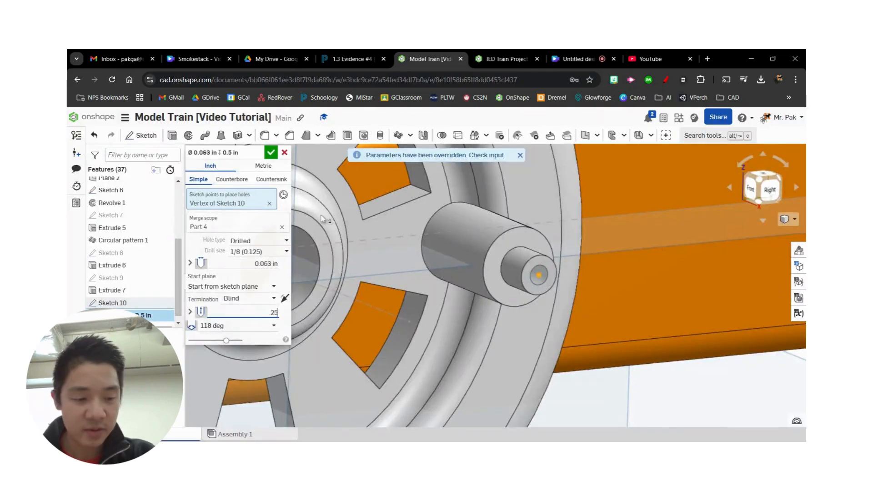
pyautogui.write('.25')
pyautogui.press('Return')
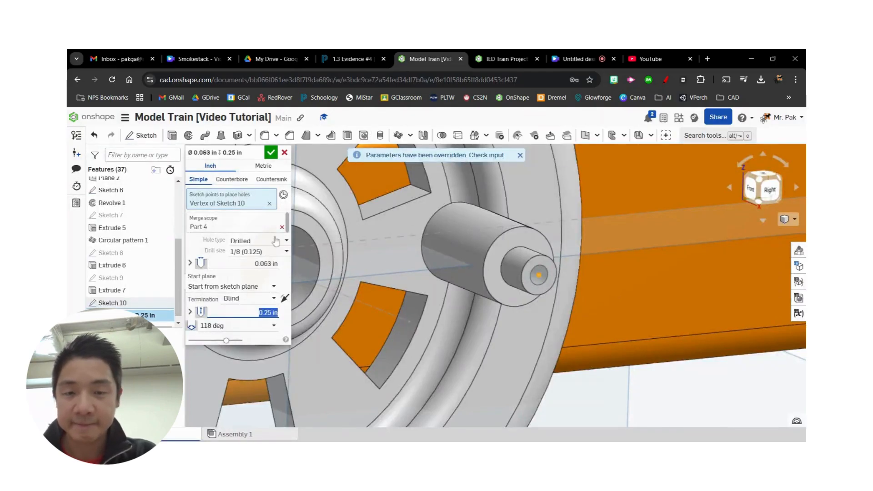
pyautogui.click(258, 312)
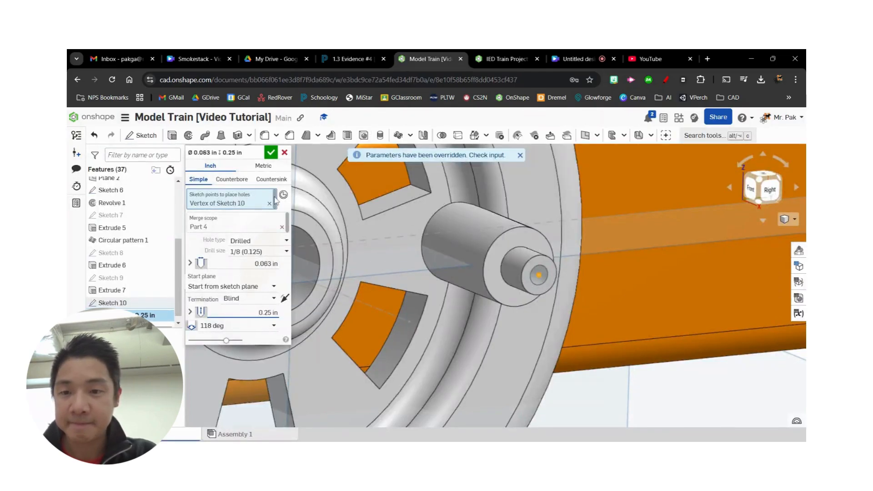
# - Accept the drilled hole in the peg's tip and inspect the finished wheel on the train from the right side
pyautogui.click(271, 152)
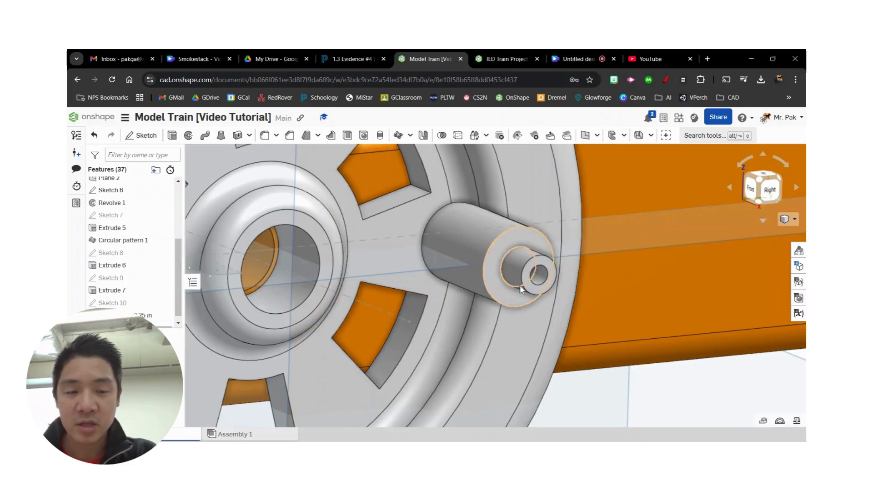
pyautogui.scroll(3, 564, 282)
pyautogui.scroll(3, 610, 295)
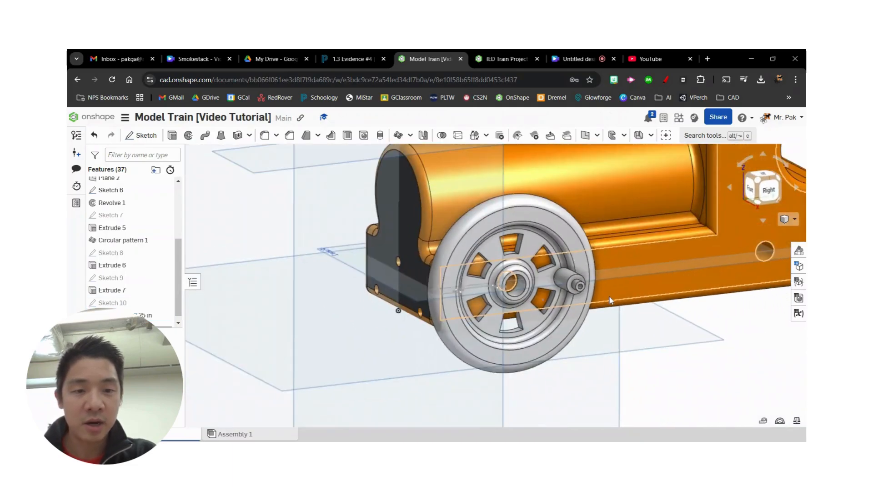
pyautogui.click(768, 190)
pyautogui.scroll(5, 723, 255)
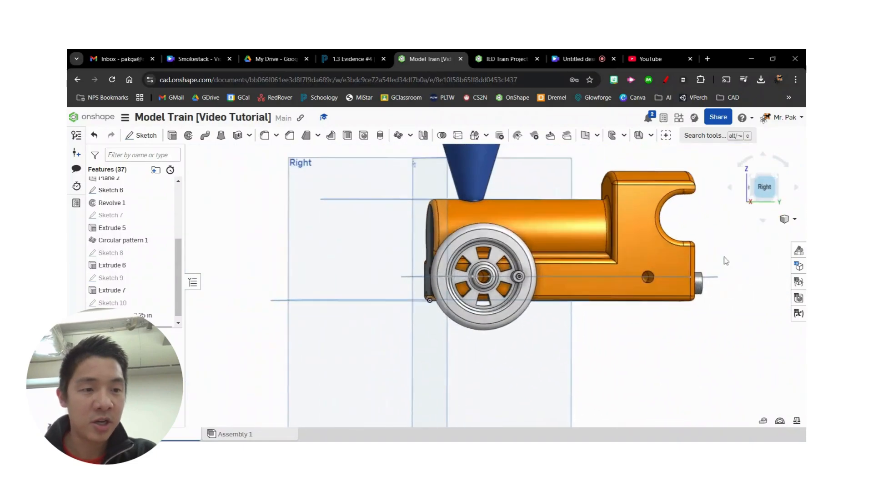
pyautogui.moveTo(613, 314); pyautogui.dragTo(649, 348, button='right')
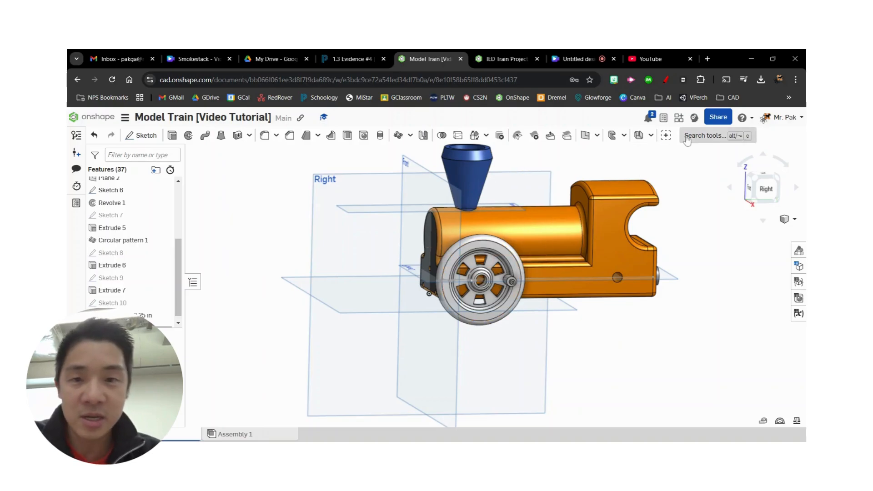
# - Create a linear part pattern of the front wheel along the body's lower edge toward the cab, with 2 instances 3.5 in apart
pyautogui.click(410, 135)
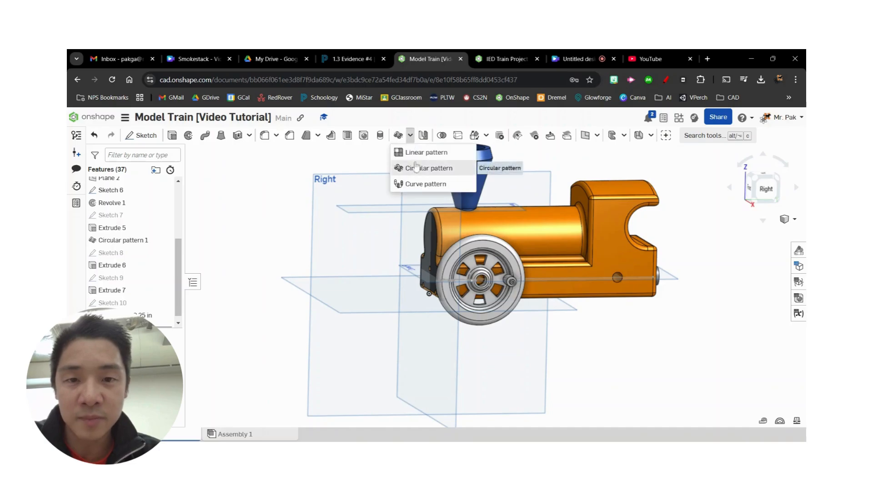
pyautogui.click(703, 135)
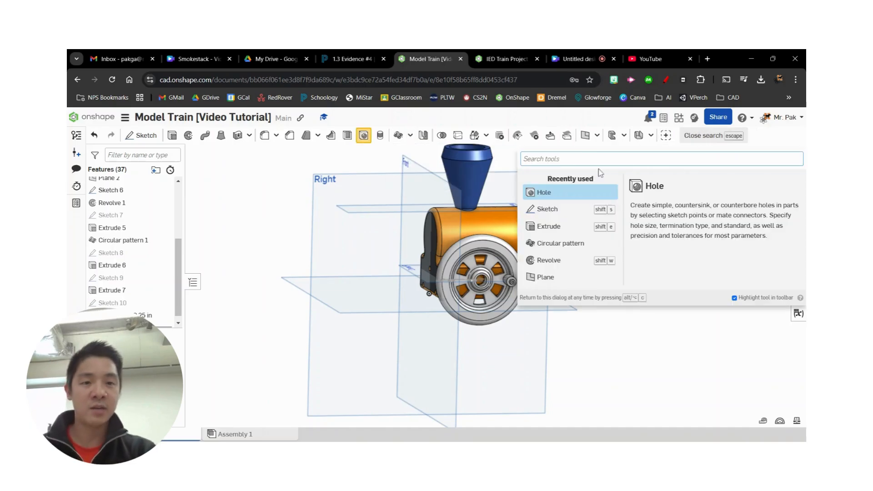
pyautogui.write('linear')
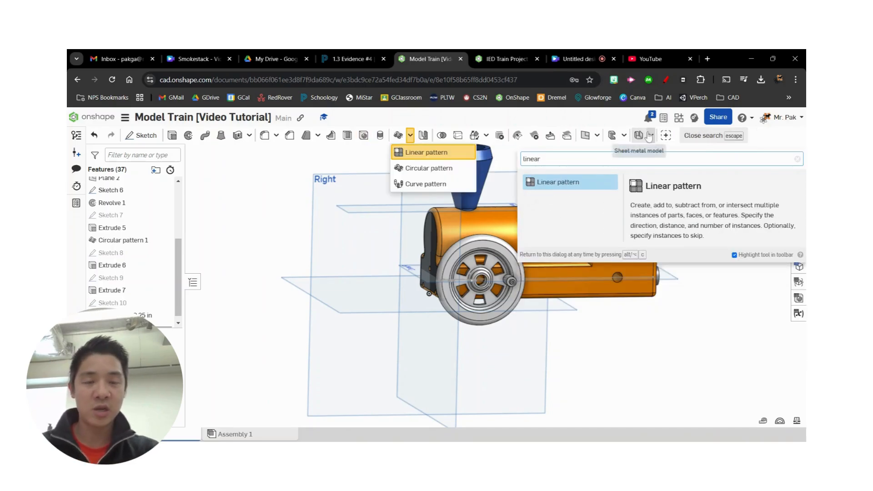
pyautogui.click(554, 190)
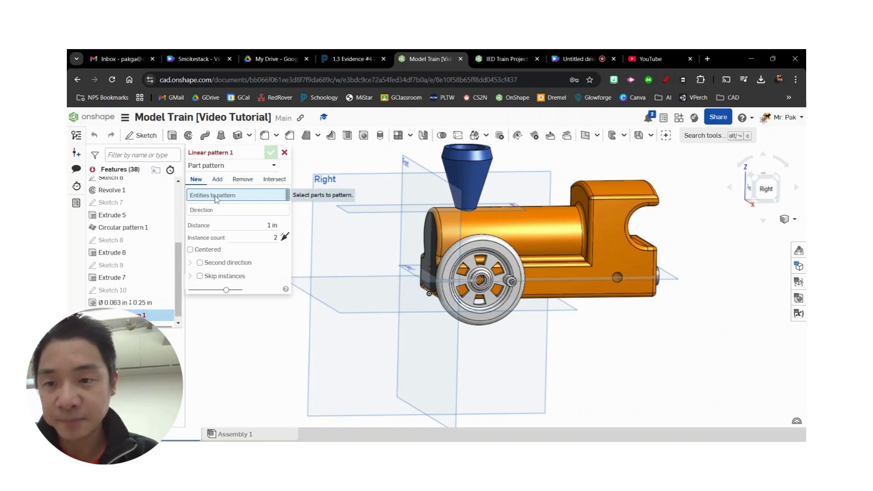
pyautogui.click(444, 293)
pyautogui.click(227, 220)
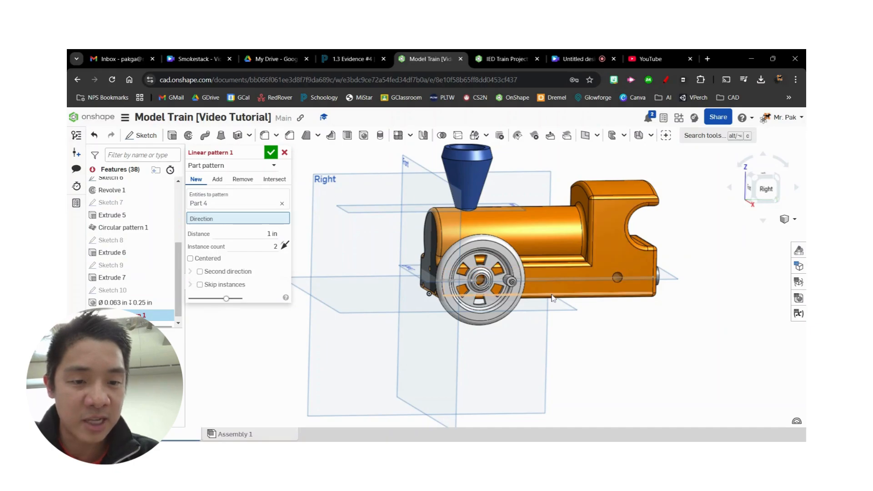
pyautogui.click(530, 296)
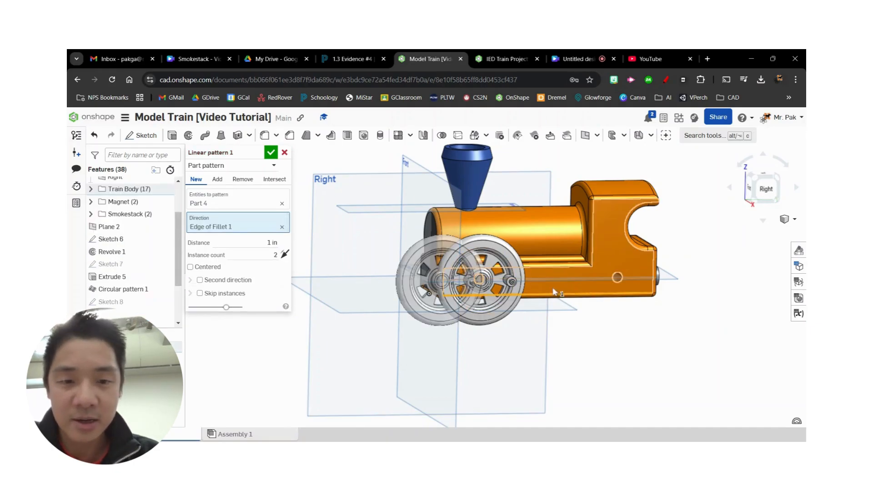
pyautogui.click(285, 256)
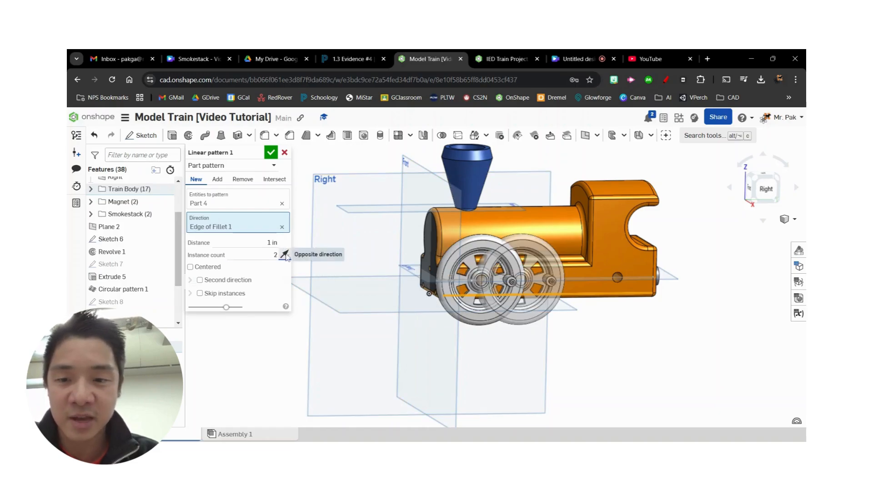
pyautogui.click(272, 243)
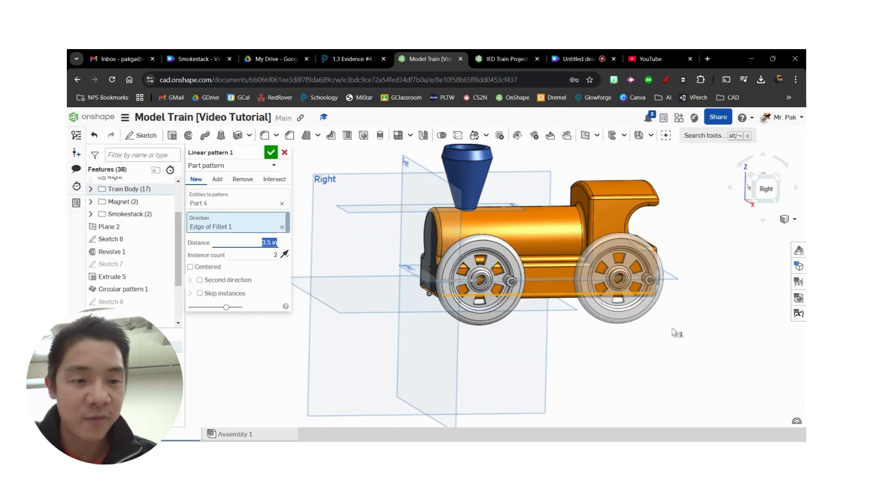
pyautogui.moveTo(673, 330); pyautogui.dragTo(627, 279, button='right')
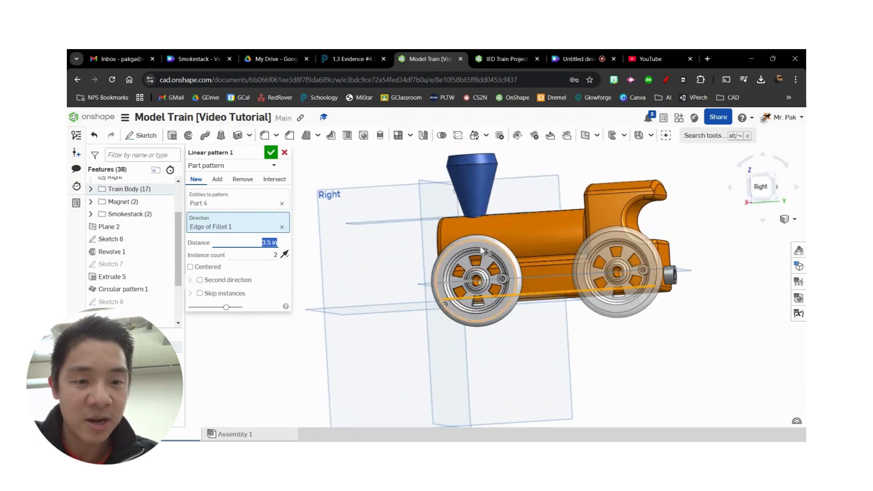
pyautogui.click(271, 153)
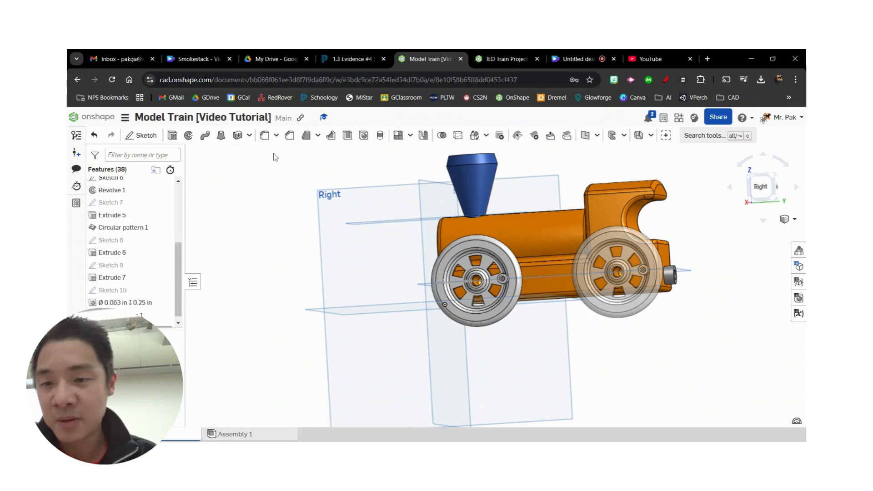
# - Mirror the front and rear wheels across the Right plane as new parts
pyautogui.moveTo(390, 332); pyautogui.dragTo(482, 310, button='right')
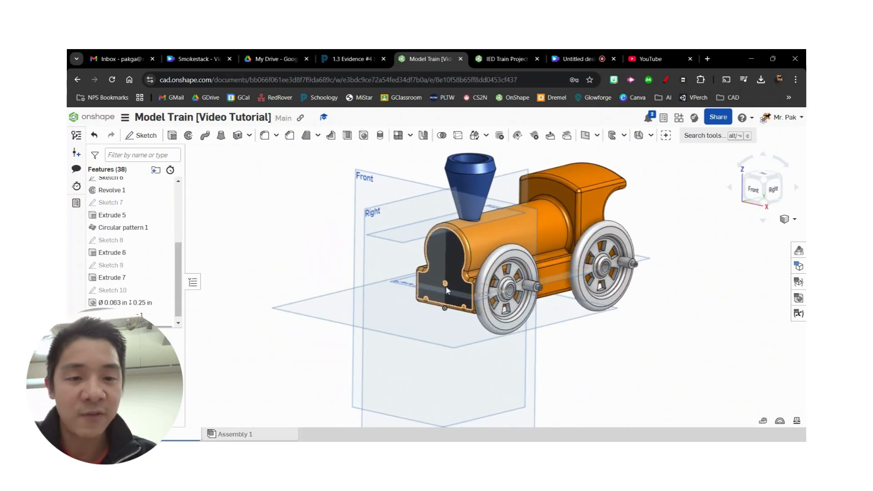
pyautogui.click(423, 135)
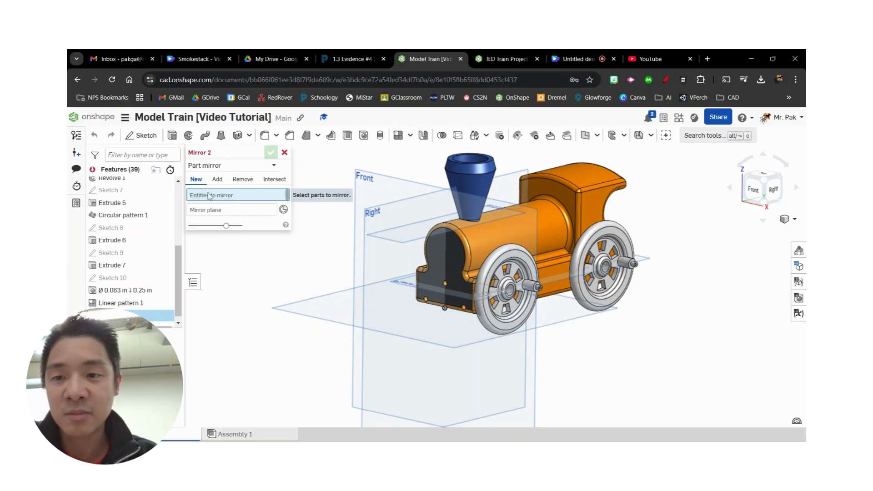
pyautogui.click(541, 276)
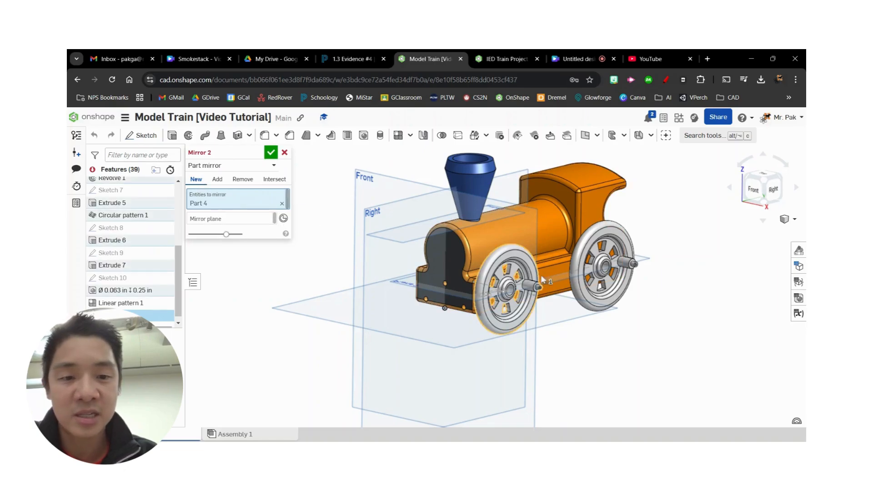
pyautogui.click(598, 254)
pyautogui.click(245, 232)
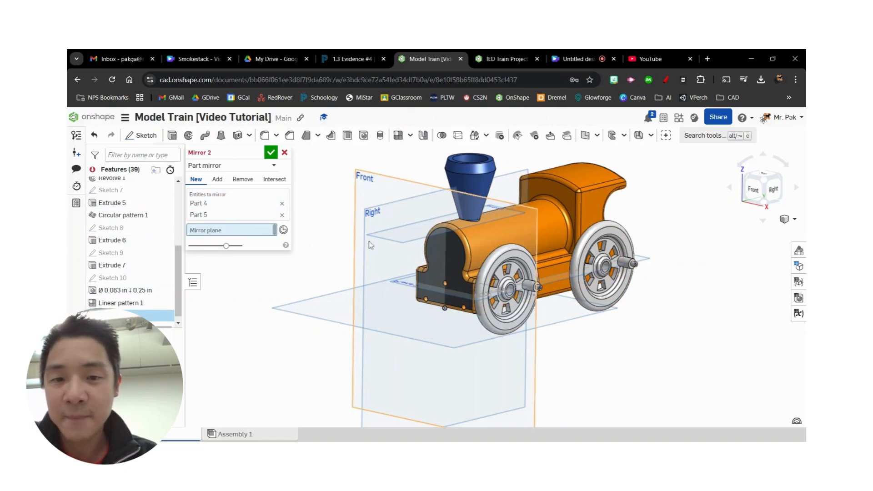
pyautogui.moveTo(546, 367); pyautogui.dragTo(575, 362, button='right')
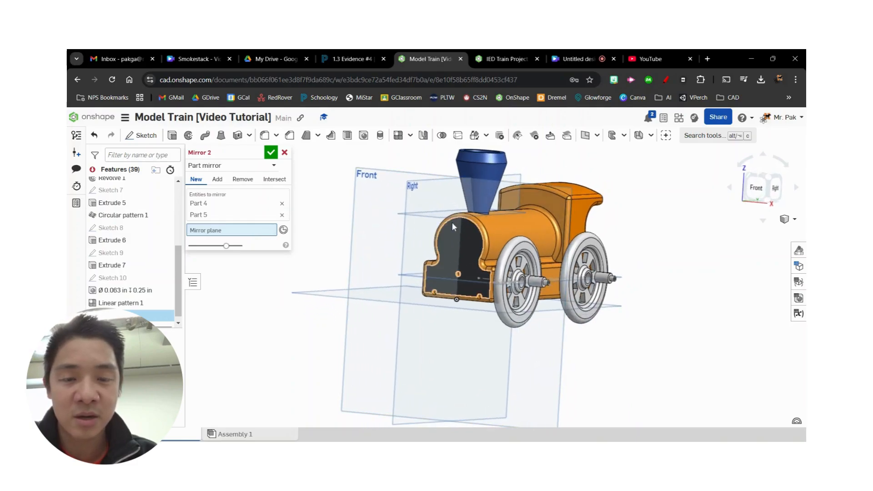
pyautogui.click(424, 204)
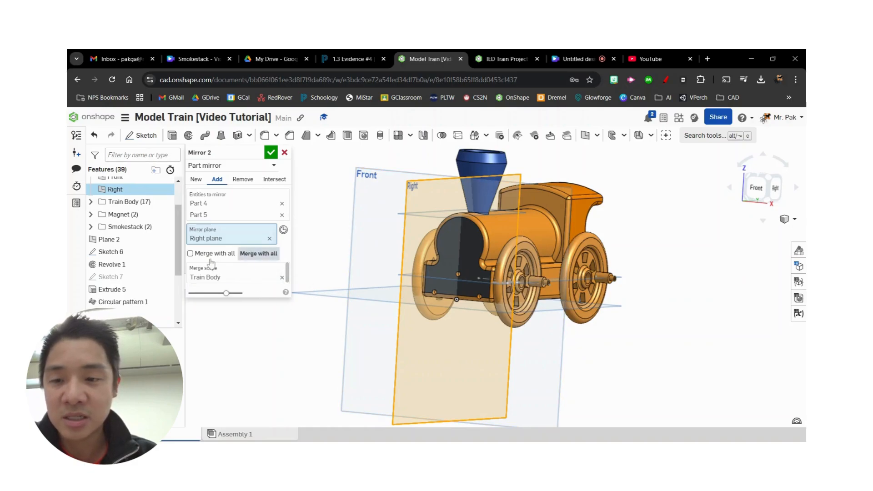
pyautogui.click(196, 181)
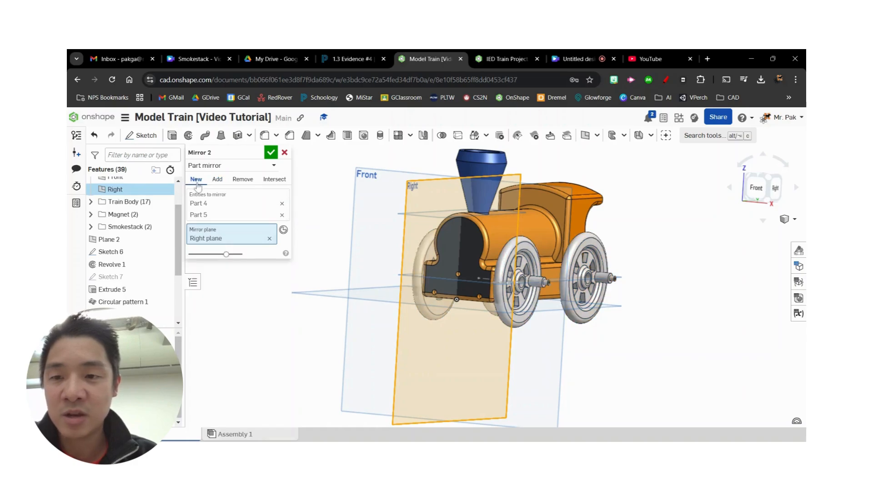
pyautogui.moveTo(546, 341); pyautogui.dragTo(592, 345, button='right')
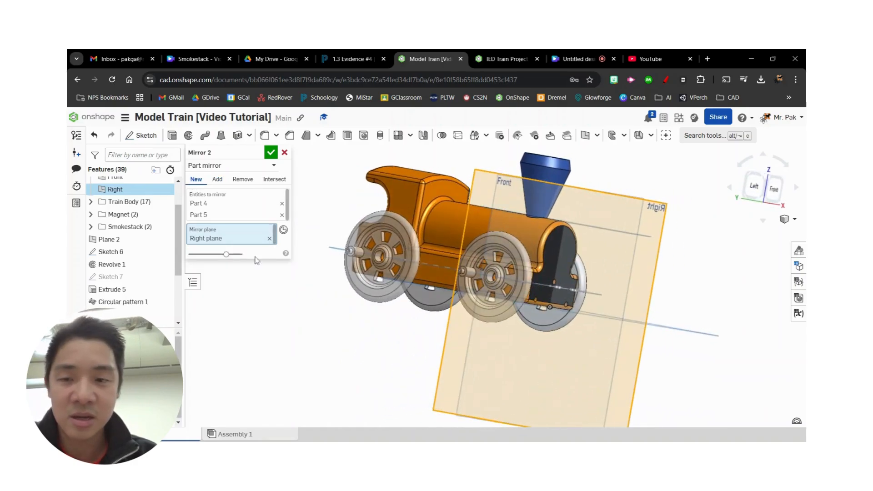
pyautogui.click(271, 153)
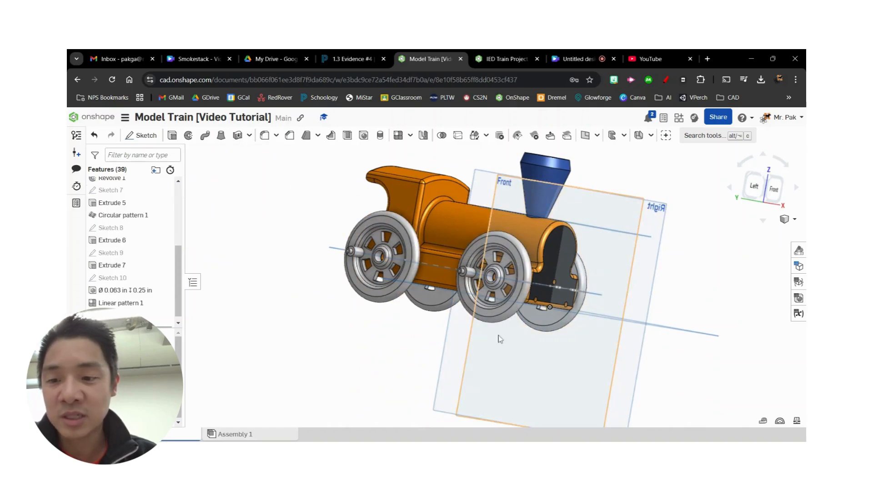
# - Group all wheel features, from Plane 2 through the wheel mirror, into a folder named Wheels
pyautogui.scroll(-2, 553, 337)
pyautogui.moveTo(728, 314); pyautogui.dragTo(671, 305, button='right')
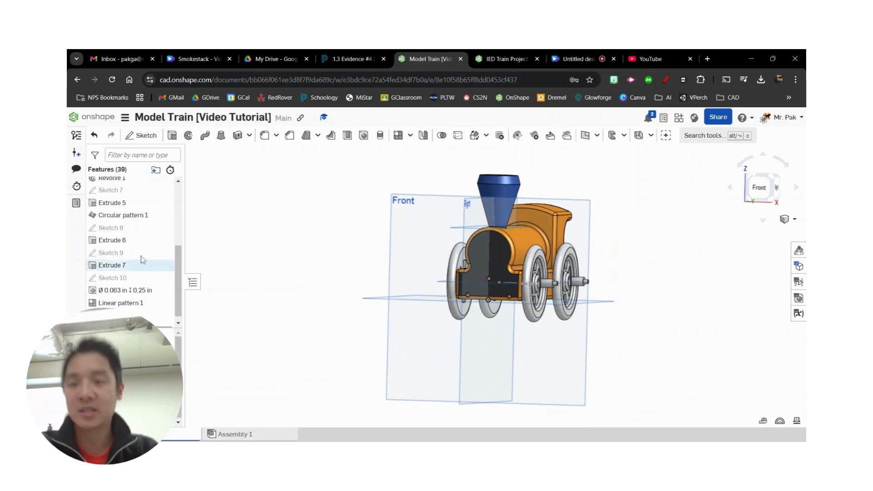
pyautogui.scroll(2, 137, 253)
pyautogui.moveTo(130, 248)
pyautogui.mouseDown()
pyautogui.moveTo(136, 283)
pyautogui.moveTo(127, 250)
pyautogui.moveTo(117, 295)
pyautogui.moveTo(129, 304)
pyautogui.mouseUp()
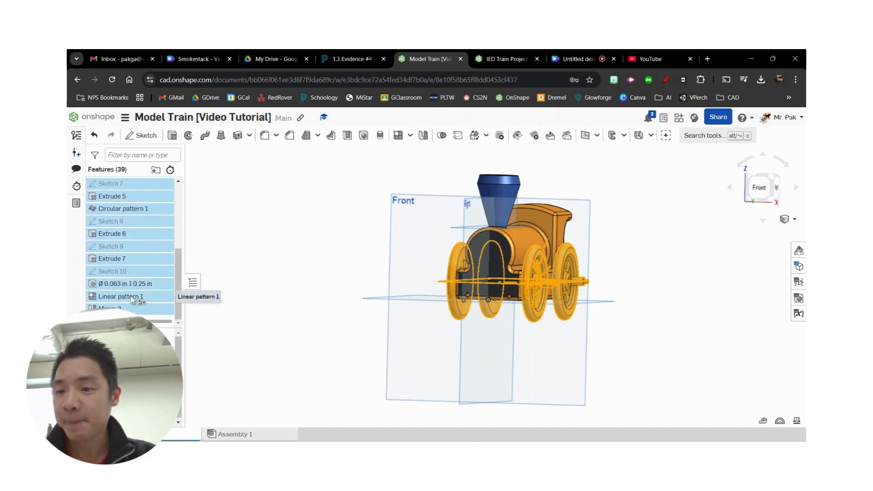
pyautogui.rightClick(135, 302)
pyautogui.click(176, 308)
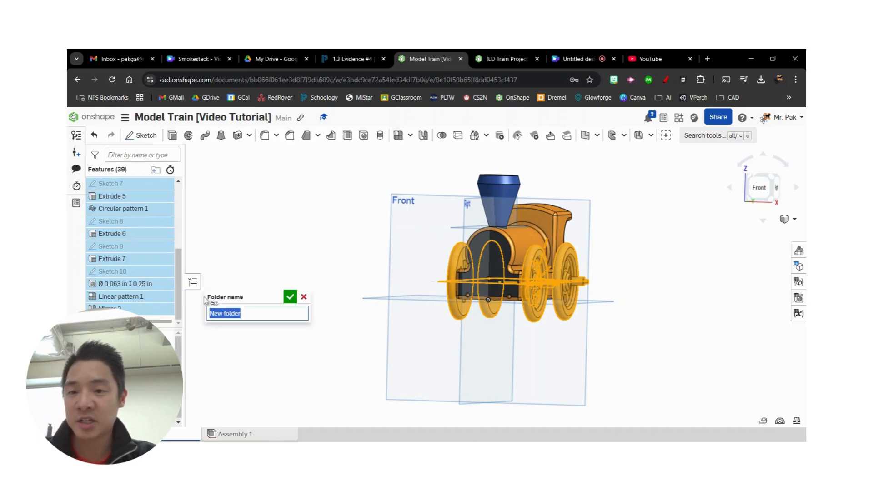
pyautogui.click(289, 298)
# - Open the name of the original front wheel, Part 4, for editing
pyautogui.scroll(-1, 228, 345)
pyautogui.scroll(1, 284, 365)
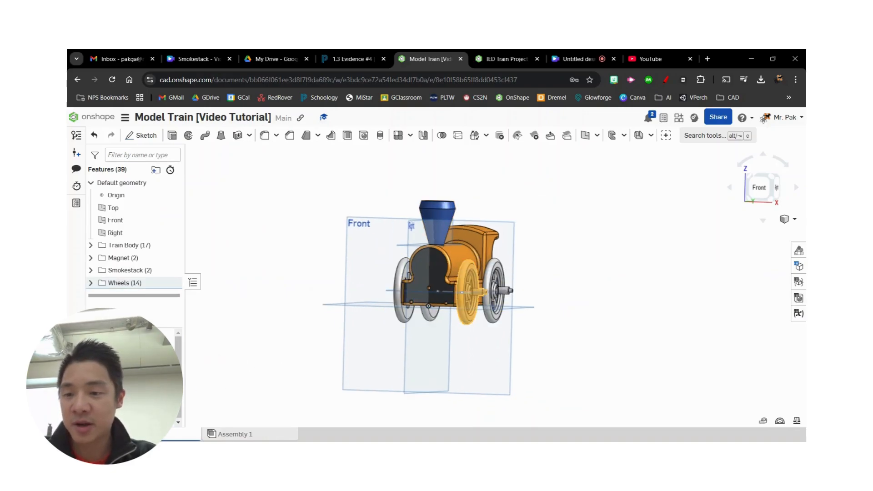
pyautogui.rightClick(128, 381)
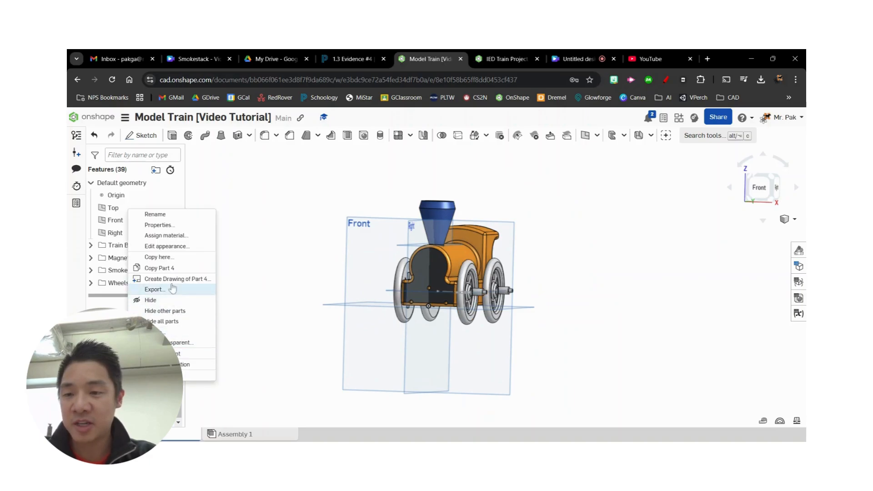
pyautogui.click(173, 215)
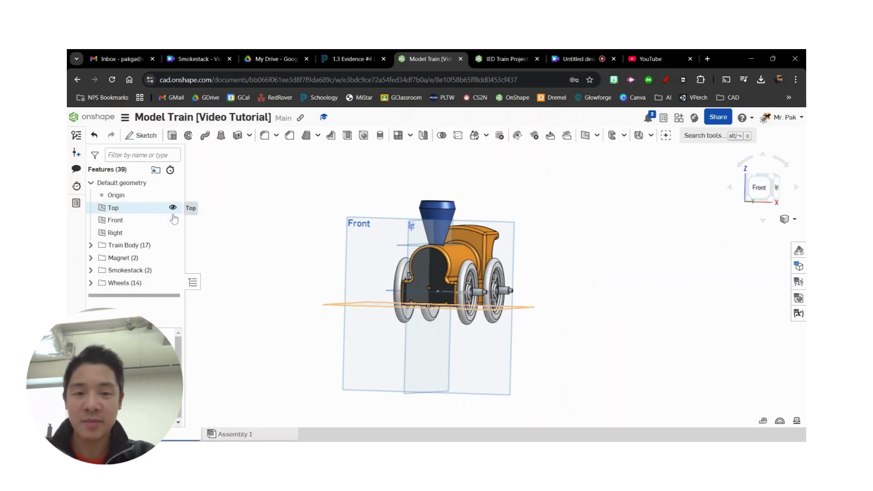